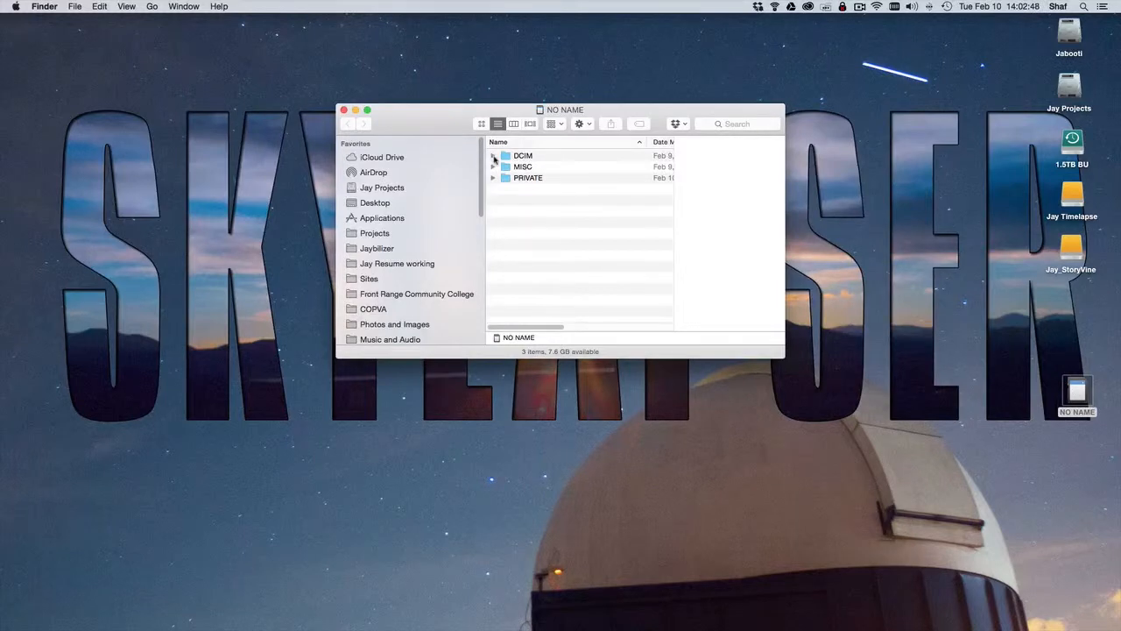
# Examine the RW2 image files in the 100_PANA folder inside DCIM on the NO NAME card
pyautogui.click(492, 156)
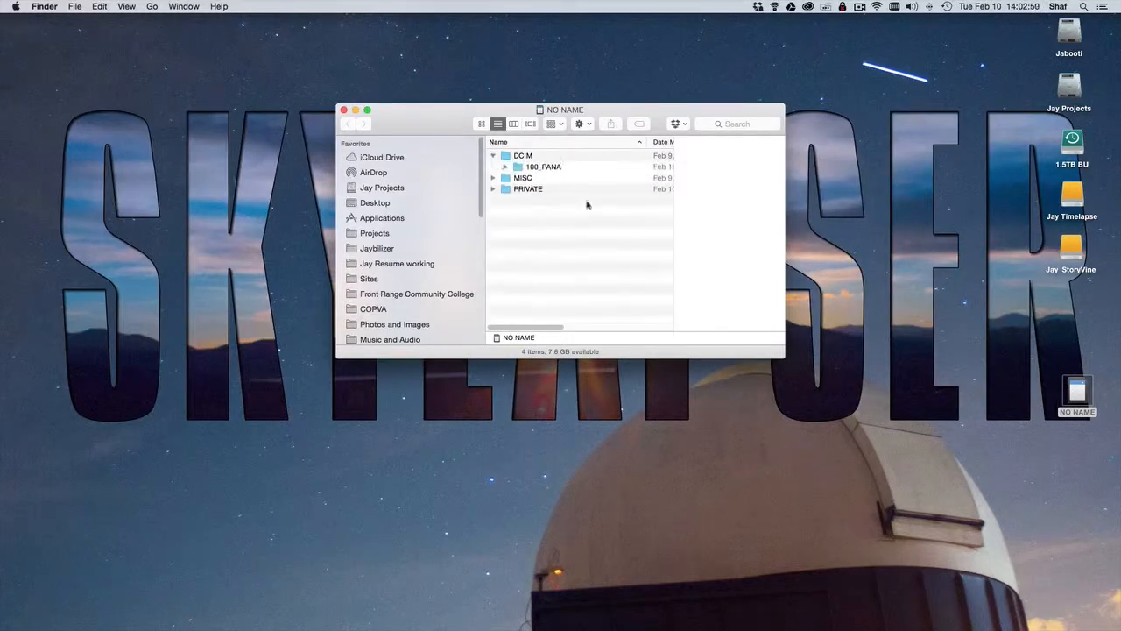
pyautogui.click(505, 167)
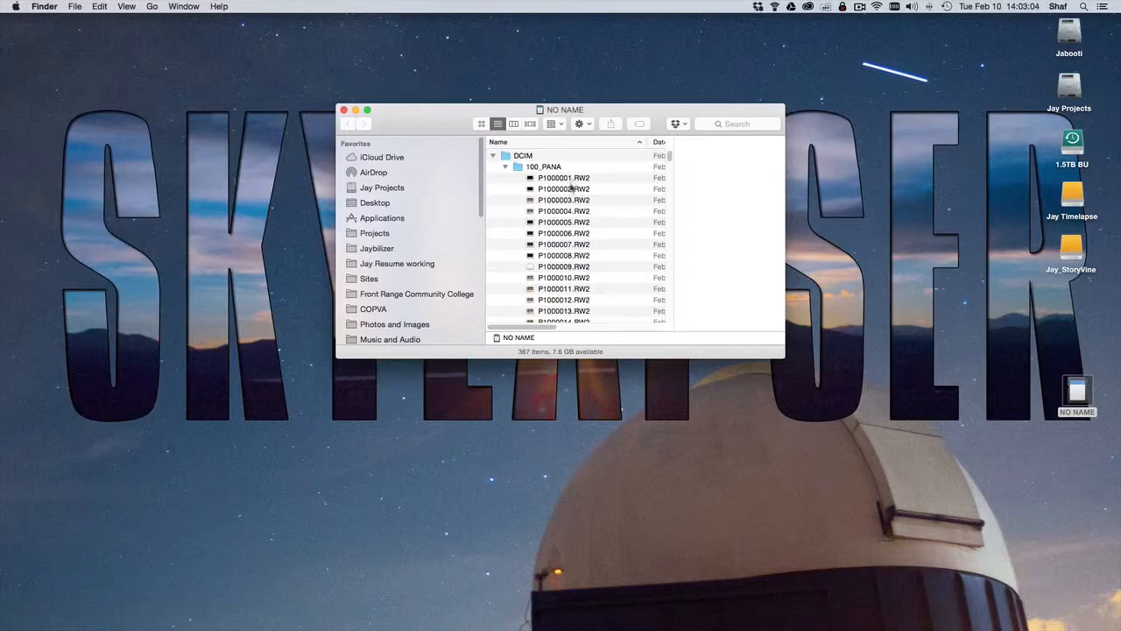
pyautogui.scroll(-20, 601, 210)
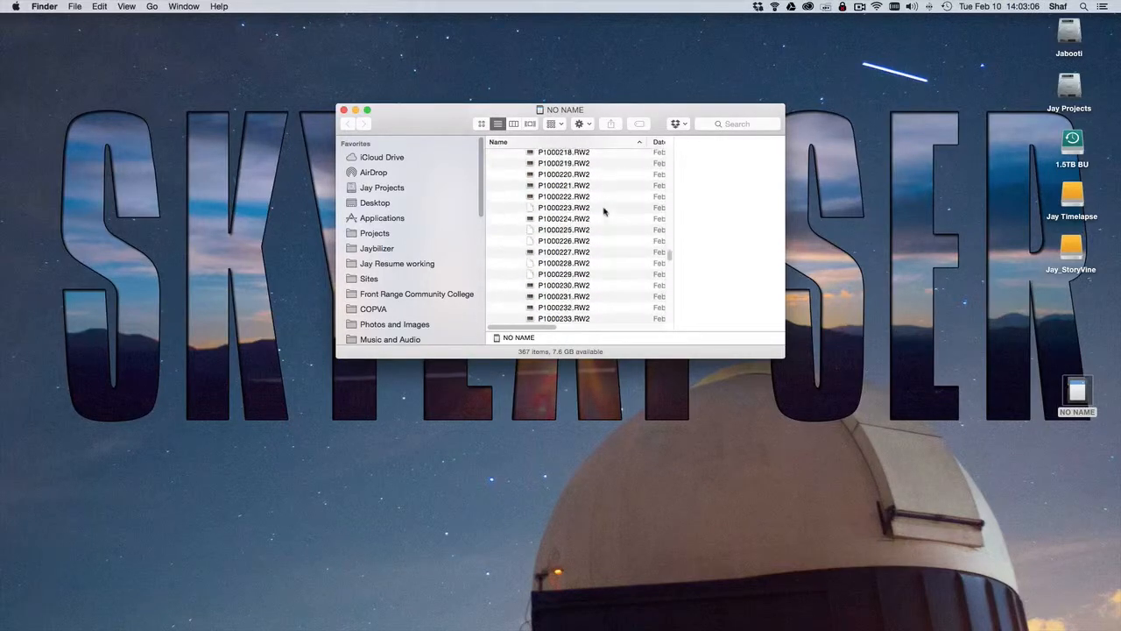
pyautogui.scroll(-20, 604, 210)
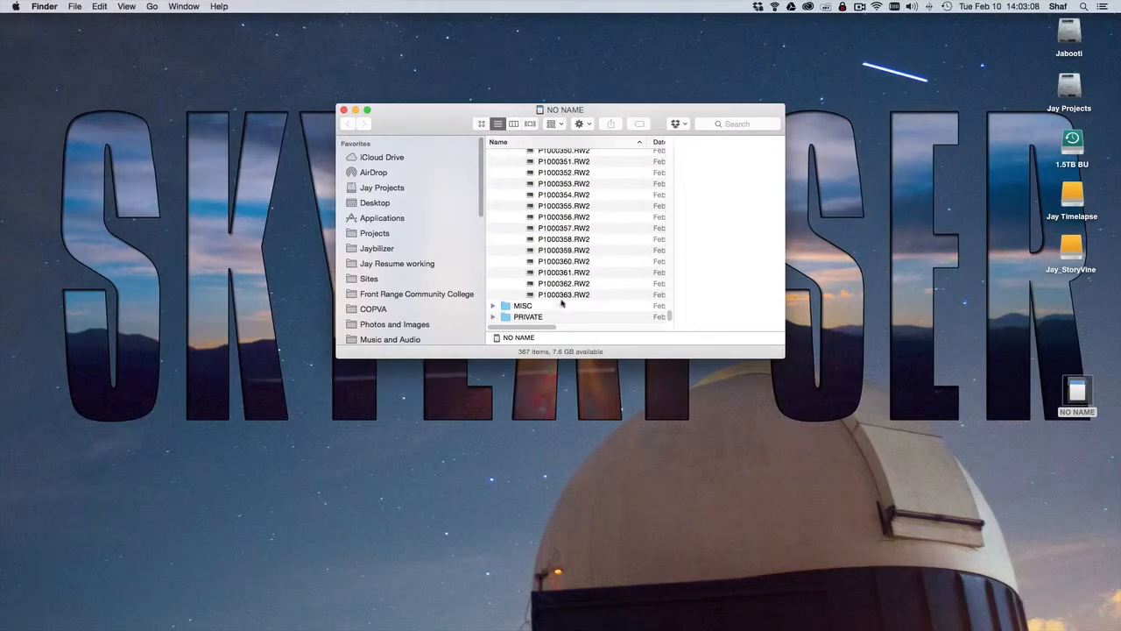
pyautogui.scroll(20, 569, 263)
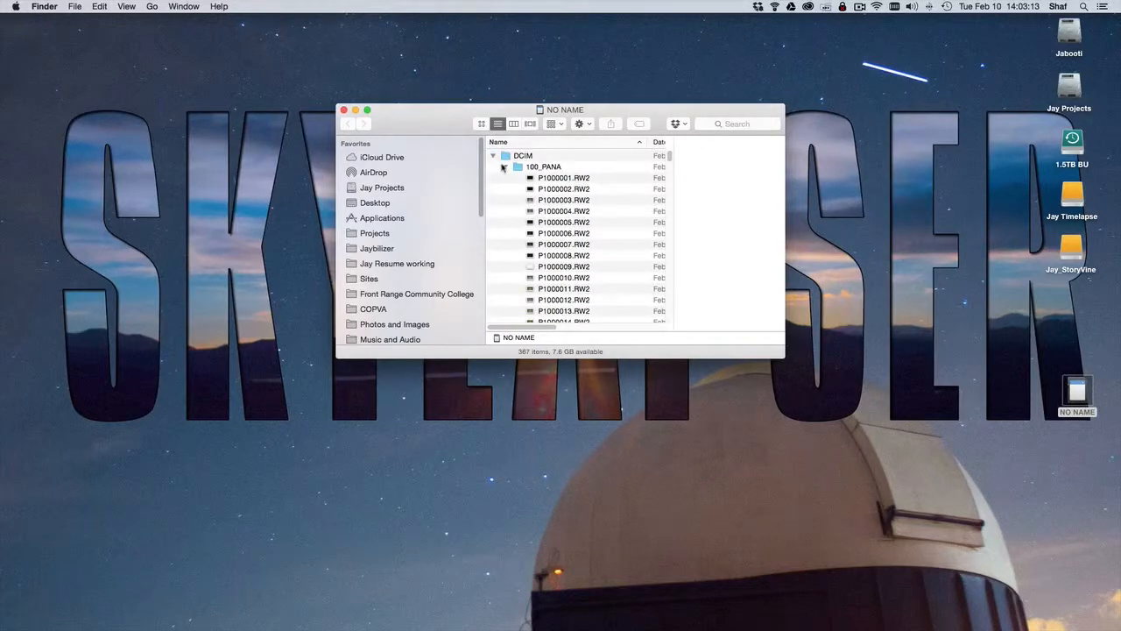
pyautogui.click(506, 167)
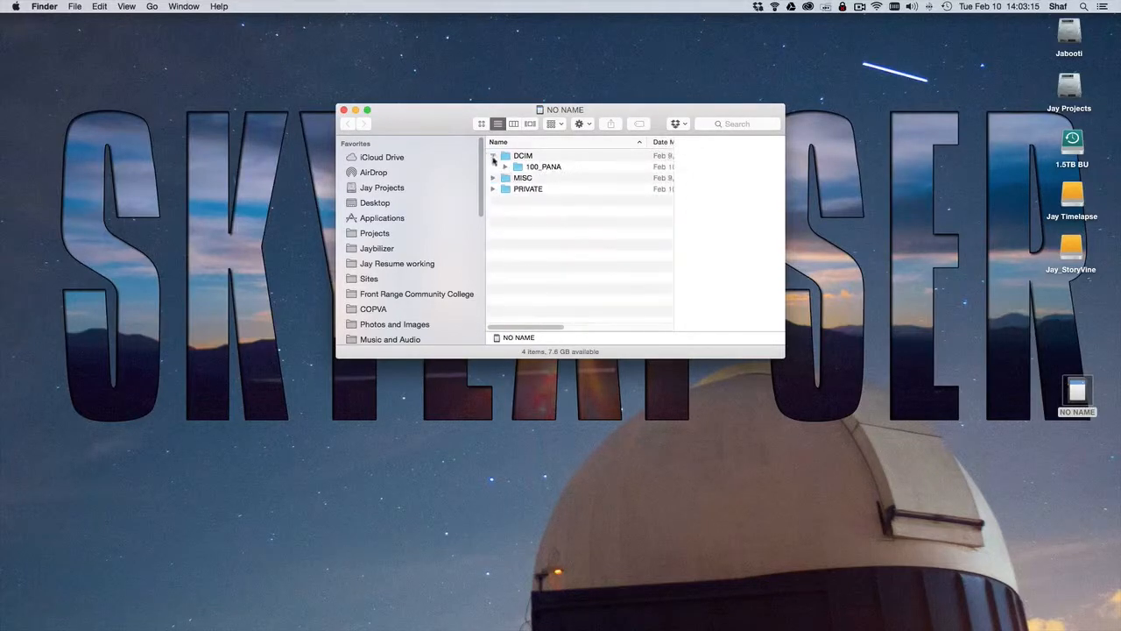
pyautogui.click(494, 156)
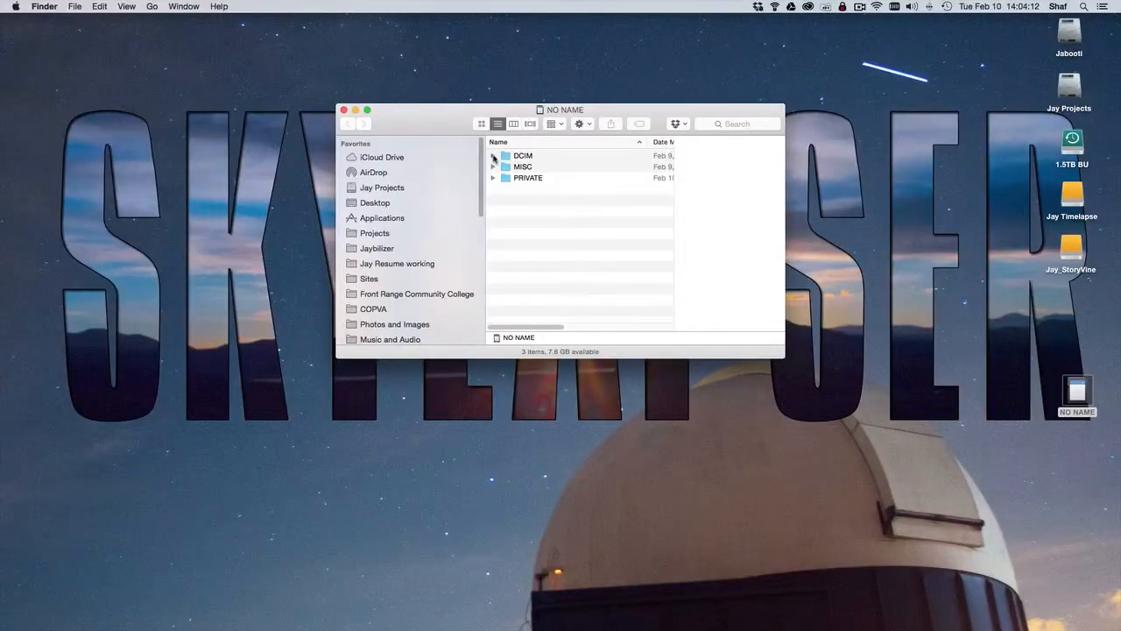
# Check the contents of DCIM and its 100_PANA subfolder once more, and close the NO NAME card's window
pyautogui.click(493, 156)
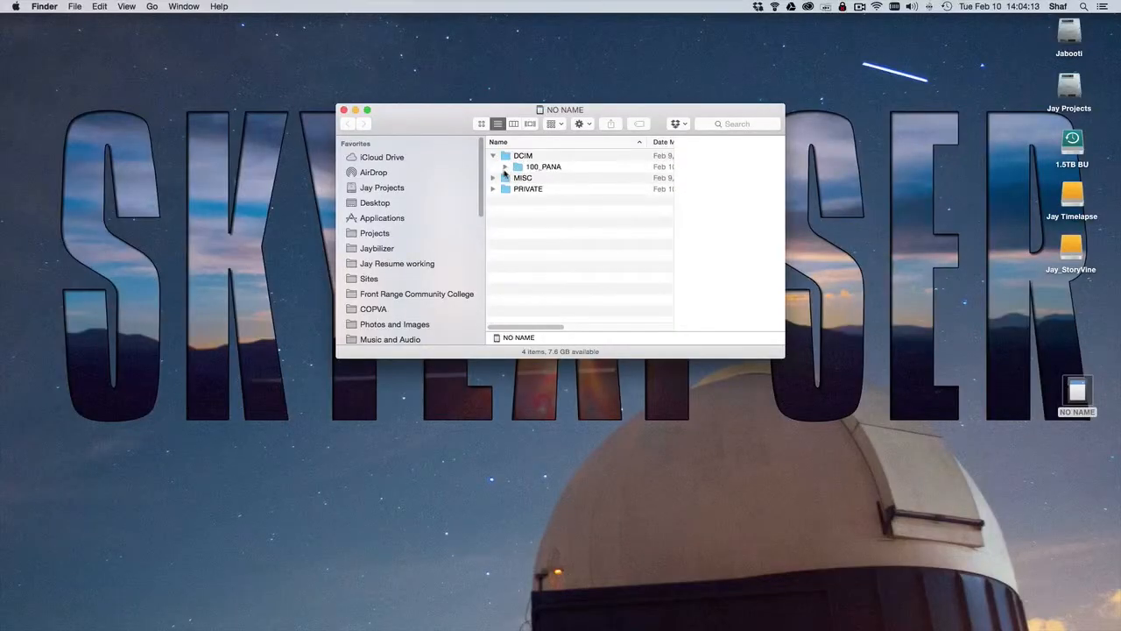
pyautogui.click(504, 167)
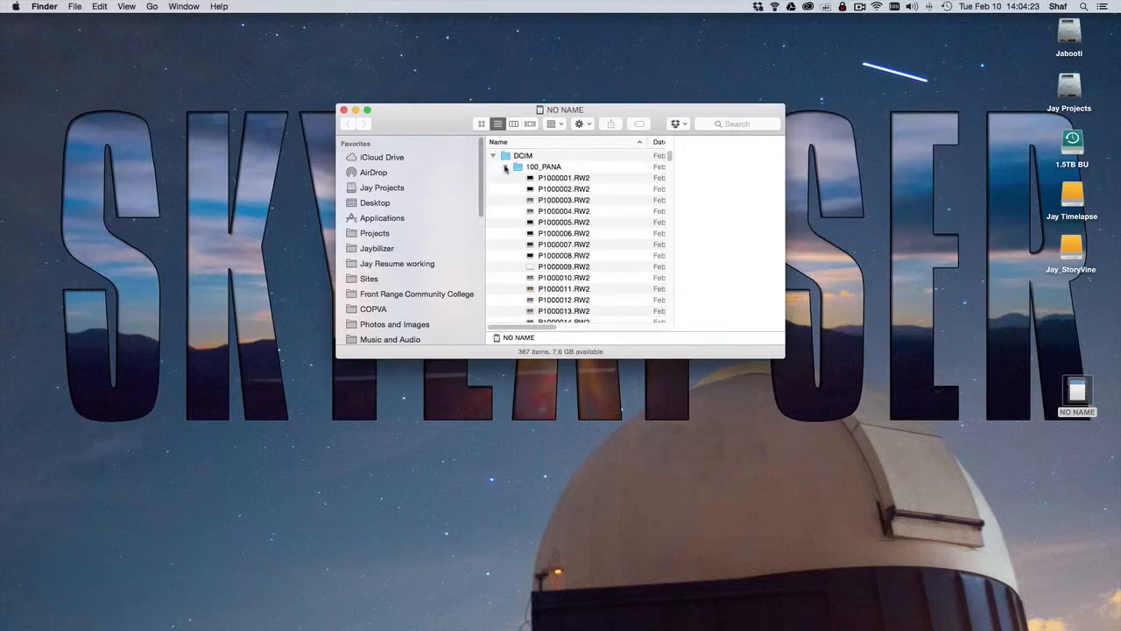
pyautogui.click(504, 167)
pyautogui.click(494, 156)
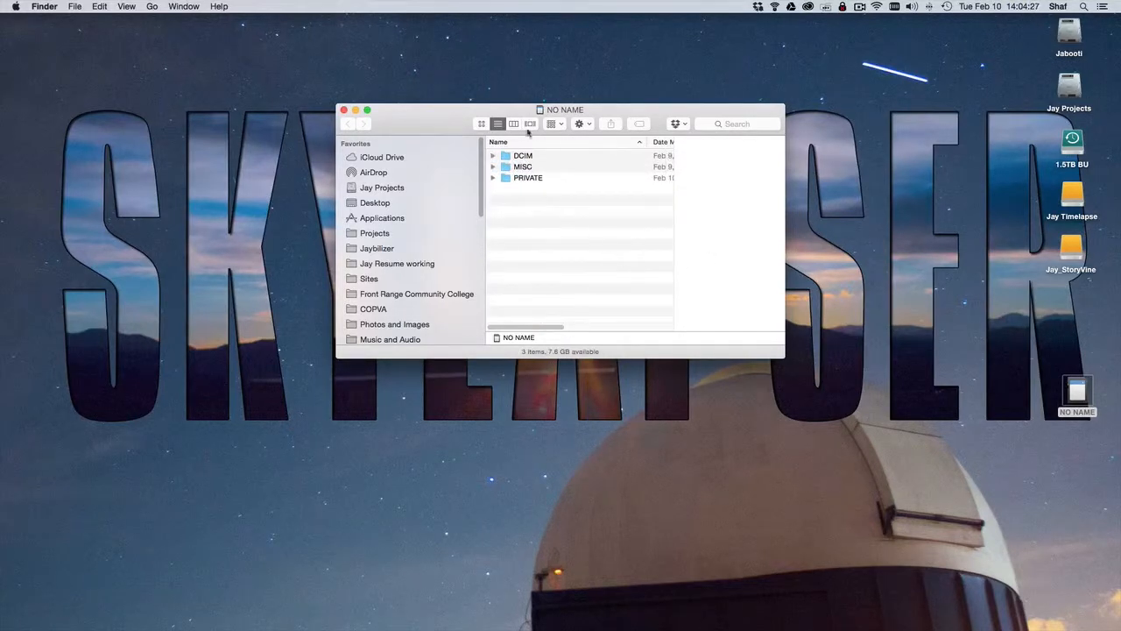
pyautogui.moveTo(433, 121); pyautogui.dragTo(592, 148)
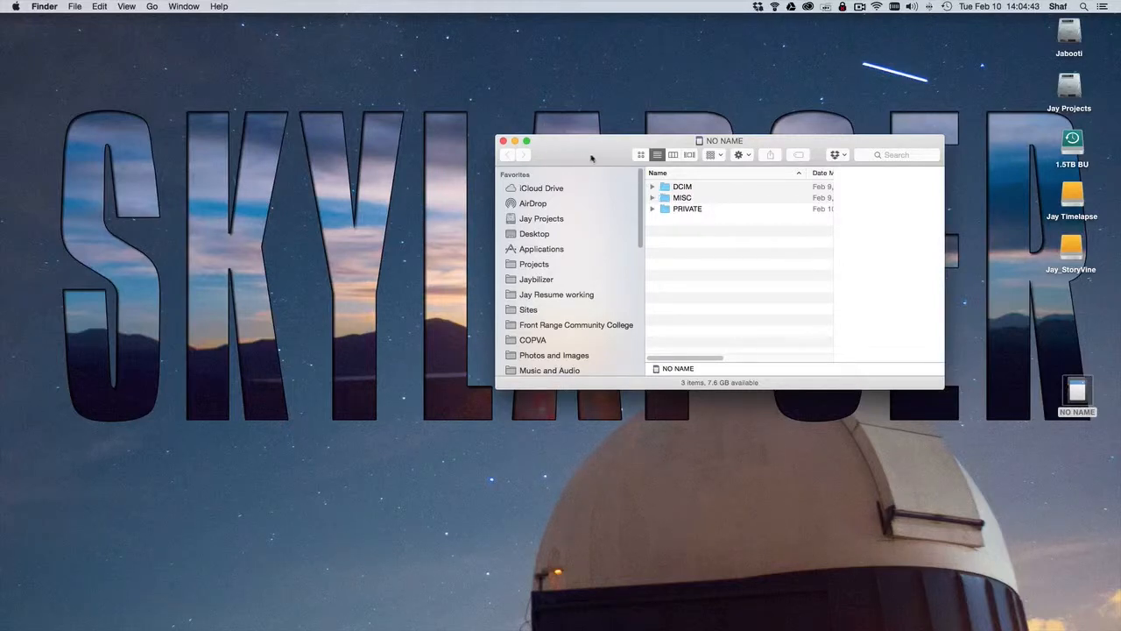
pyautogui.click(504, 142)
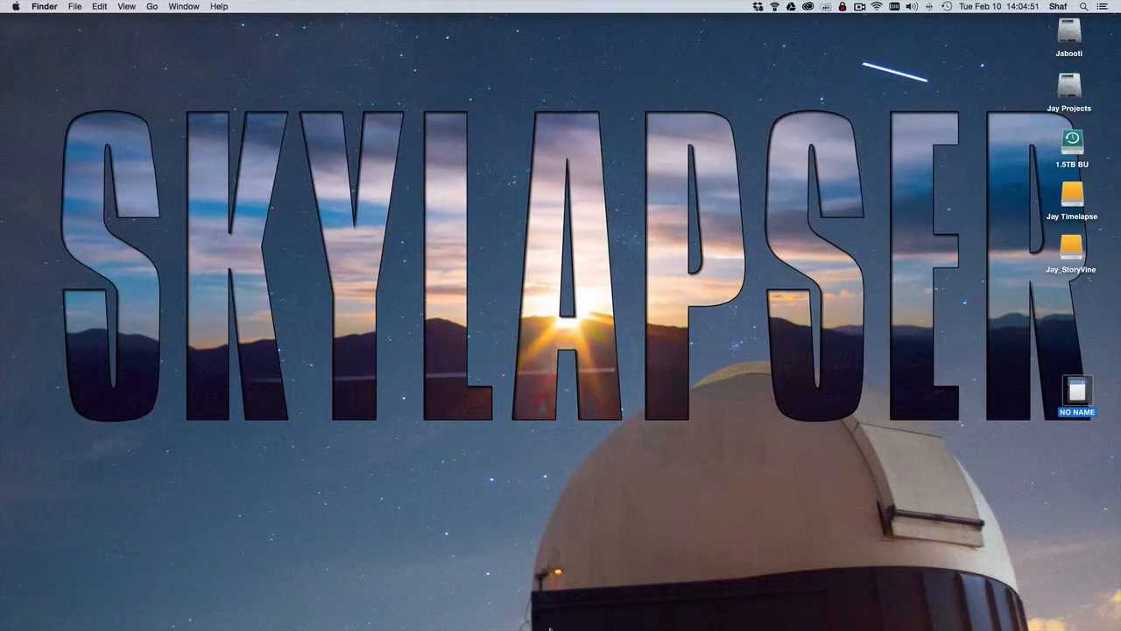
# Switch to Adobe Bridge CC and start the Photo Downloader to get photos from the camera
pyautogui.moveTo(529, 618)
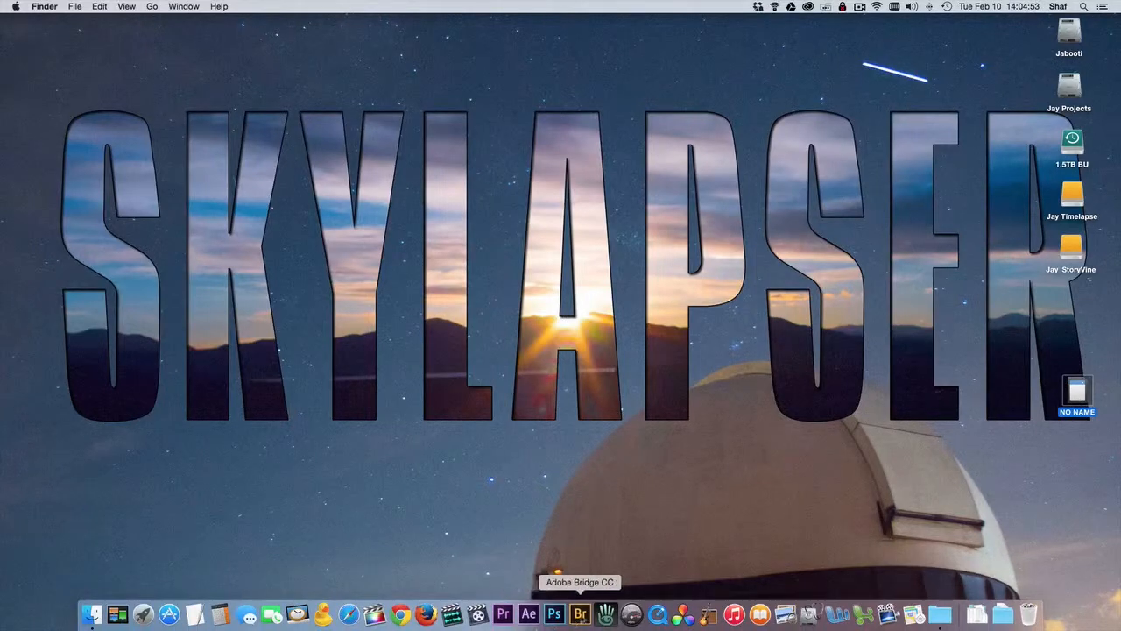
pyautogui.click(580, 613)
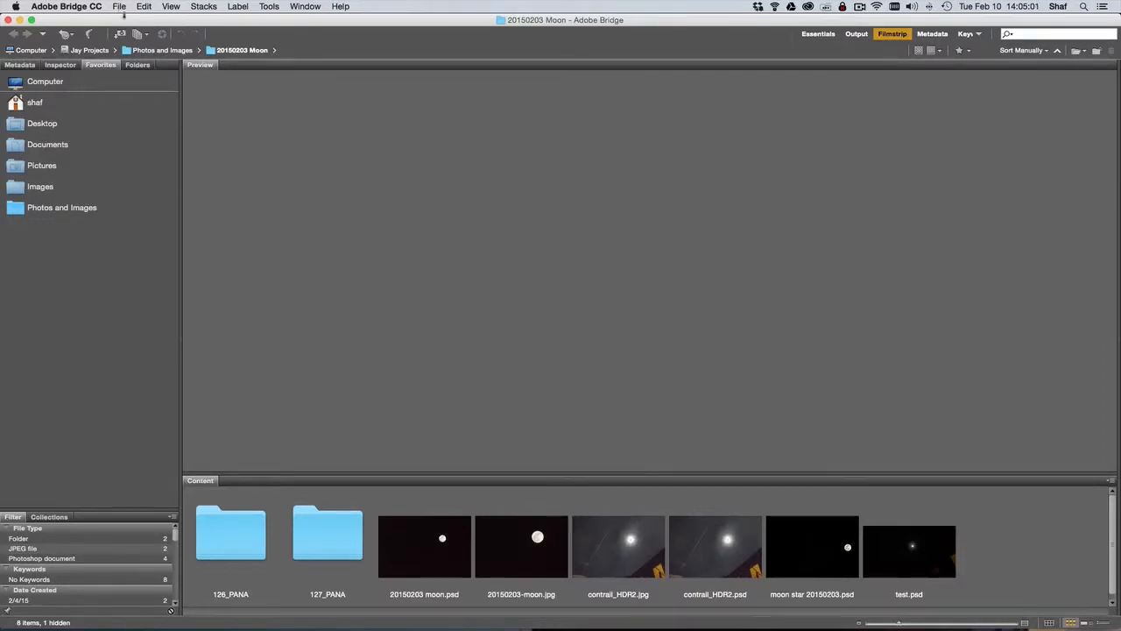
pyautogui.click(119, 8)
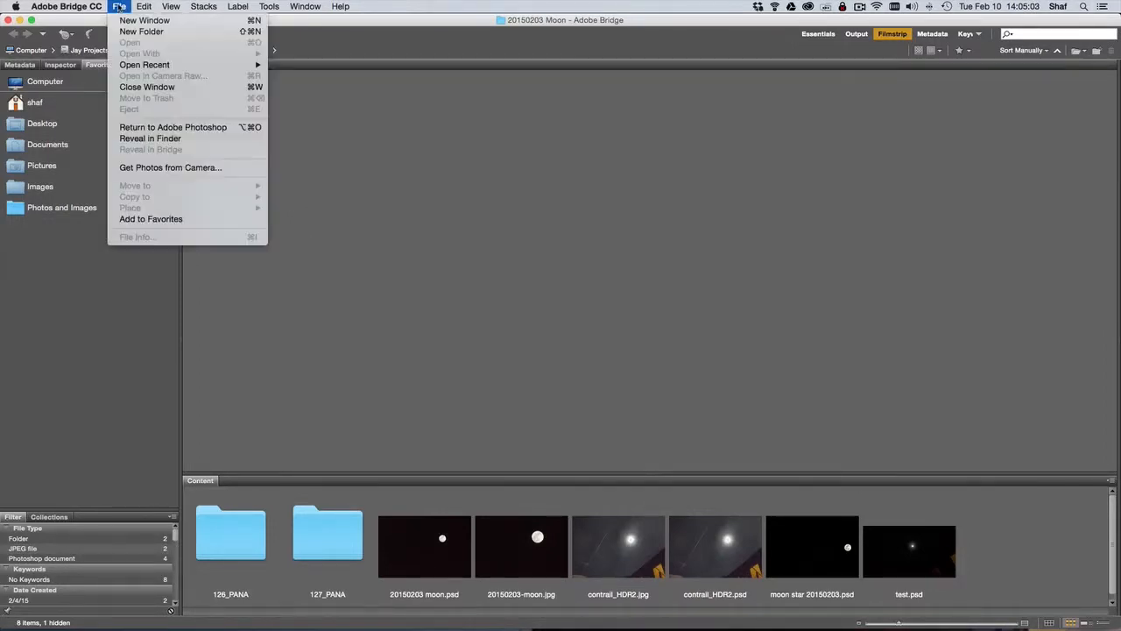
pyautogui.click(159, 169)
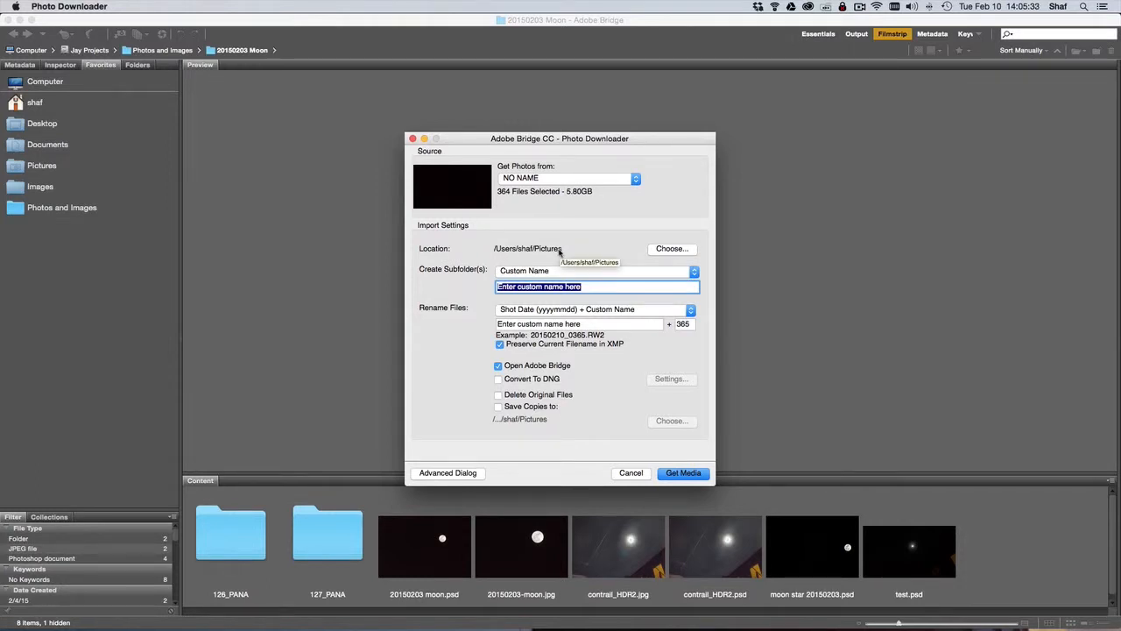
# Set the import location to the TimeLapse folder on the Jay Timelapse drive
pyautogui.click(677, 250)
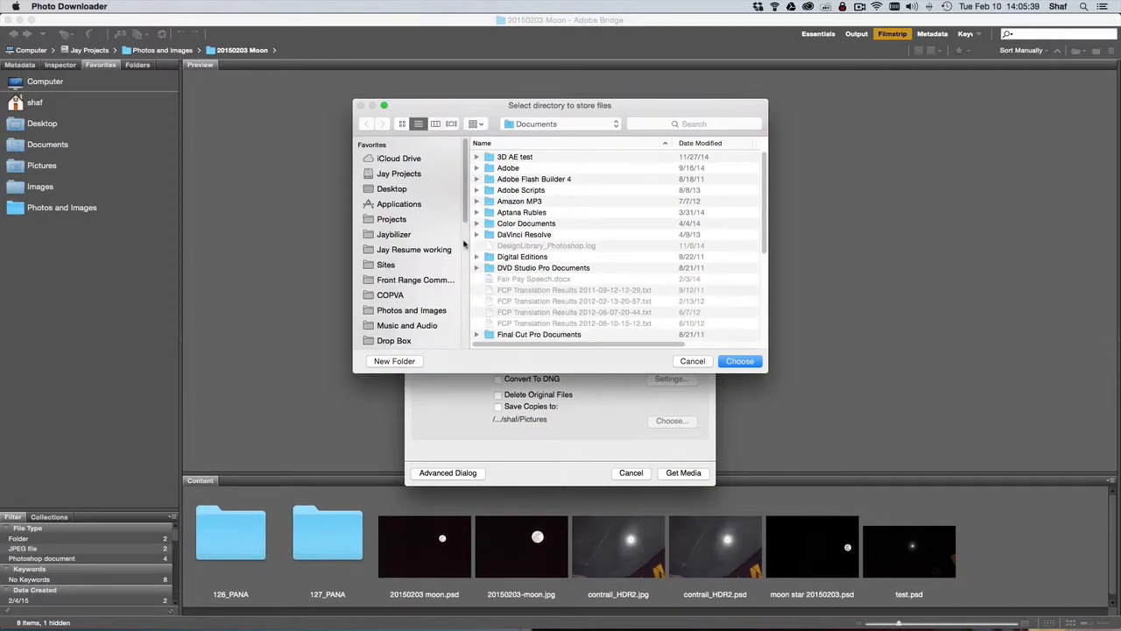
pyautogui.scroll(-5, 420, 241)
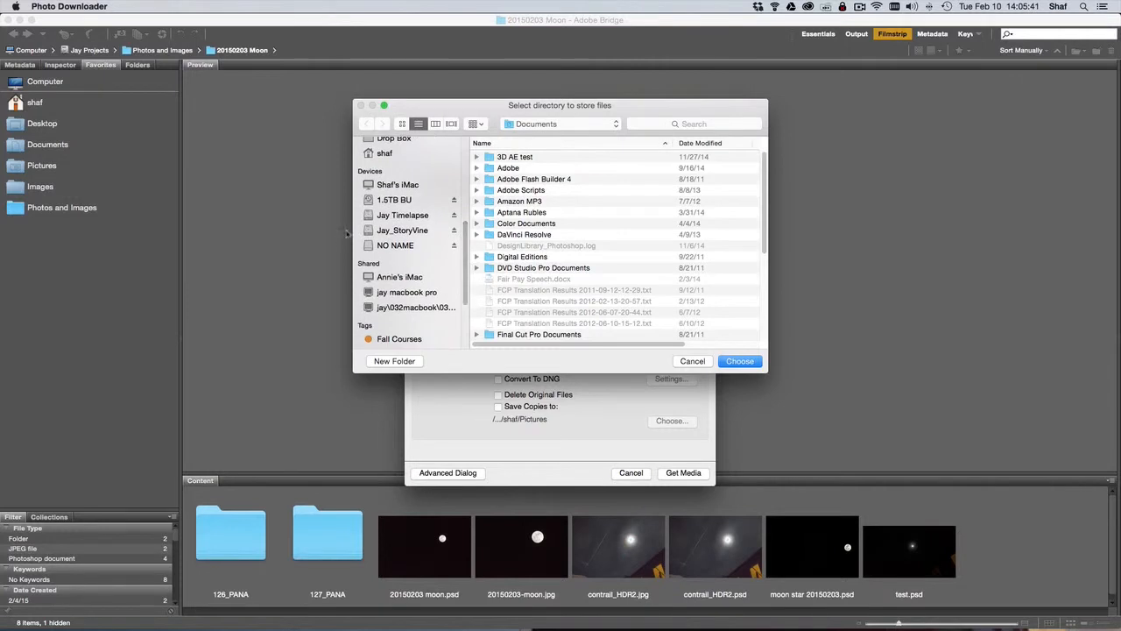
pyautogui.click(374, 219)
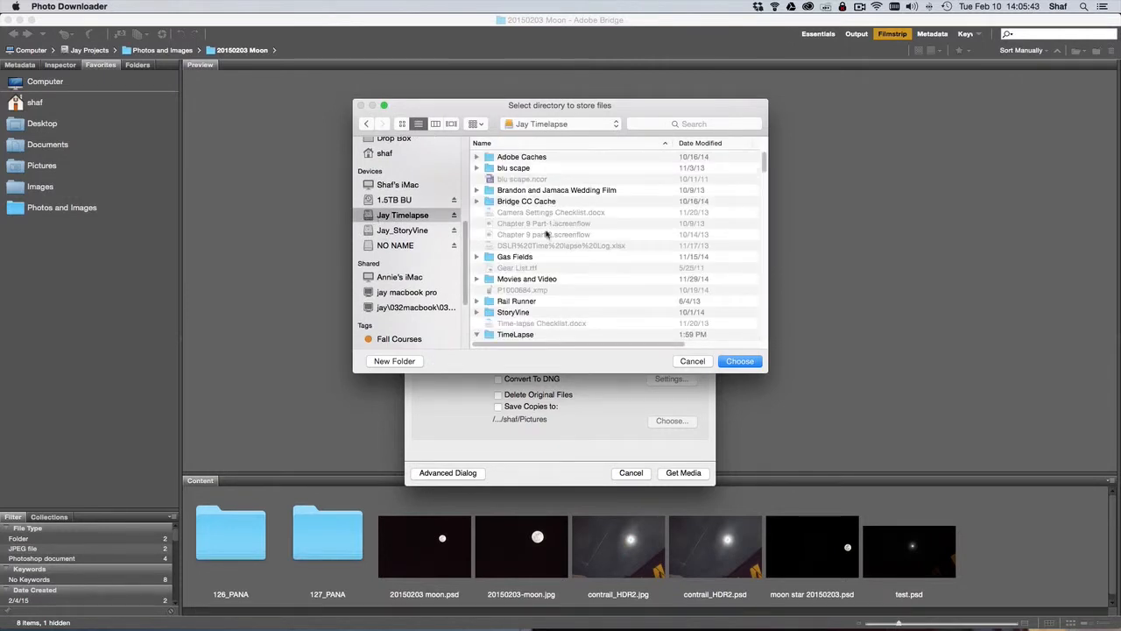
pyautogui.scroll(-10, 546, 234)
pyautogui.scroll(10, 545, 234)
pyautogui.scroll(-4, 543, 235)
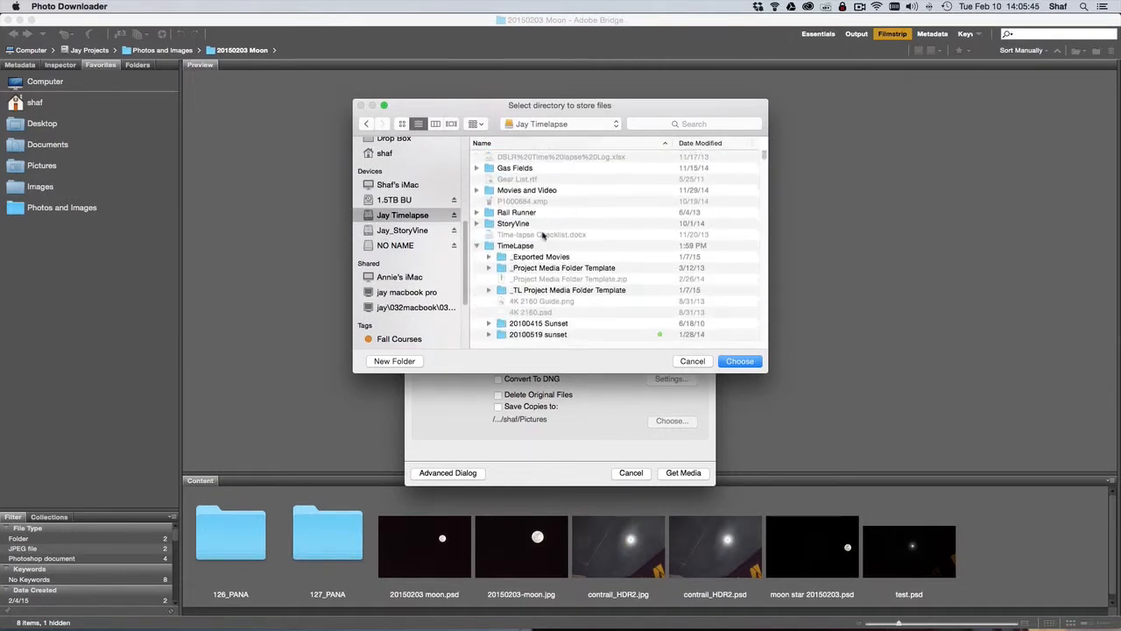
pyautogui.doubleClick(490, 247)
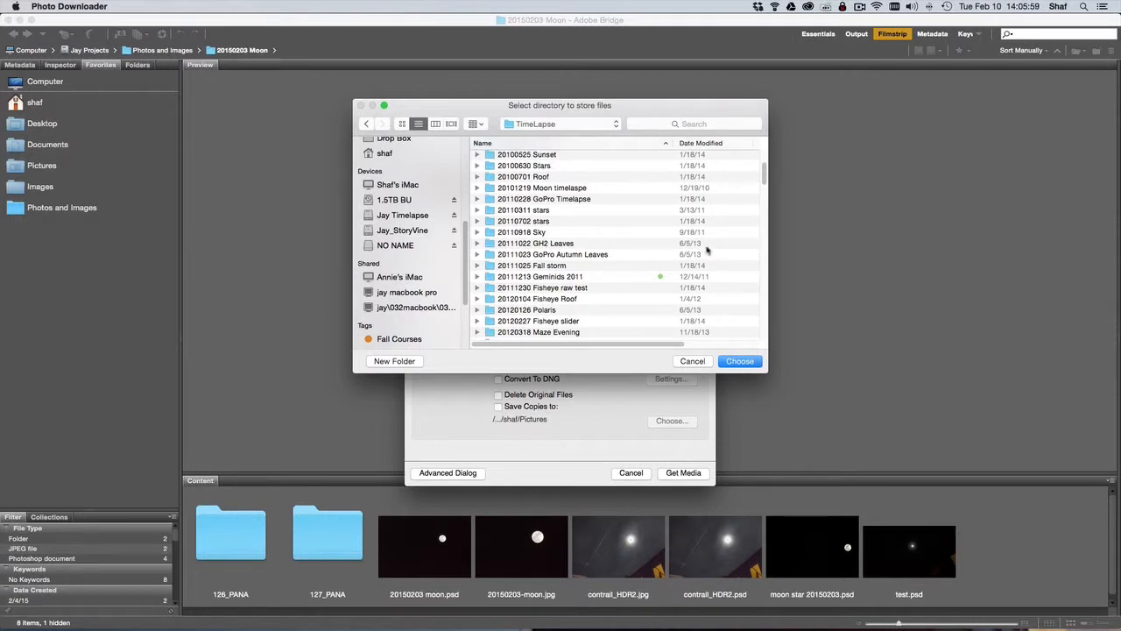
pyautogui.click(744, 362)
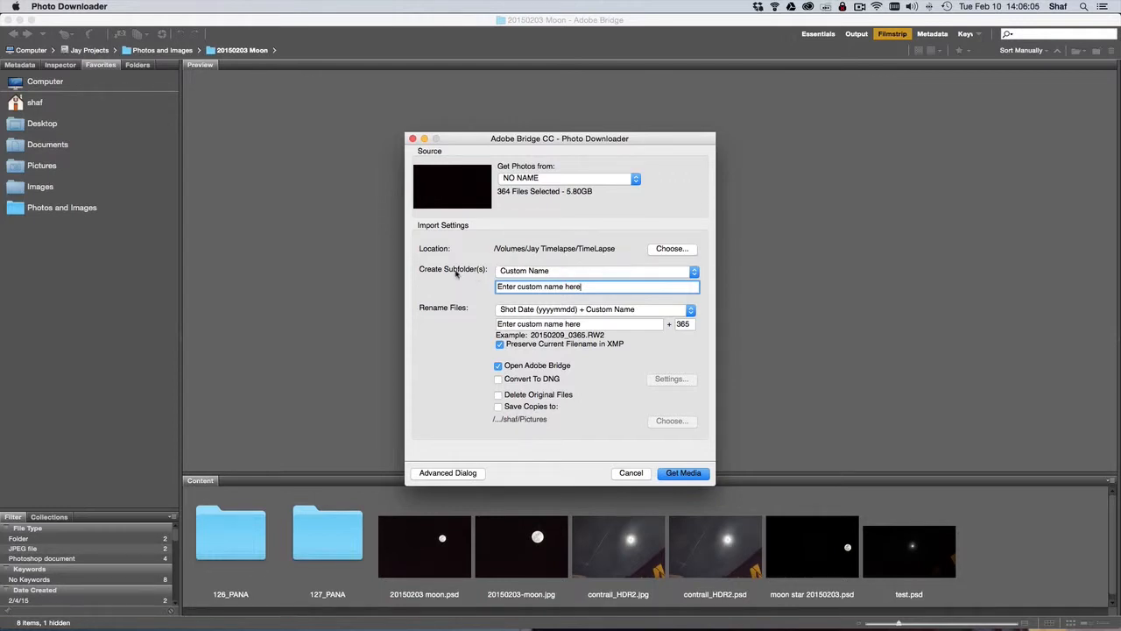
# Name the import subfolder by Shot Date (yyyymmmdd) and set file renaming to Shot Date (yyyymmmdd) + Custom Name
pyautogui.click(592, 274)
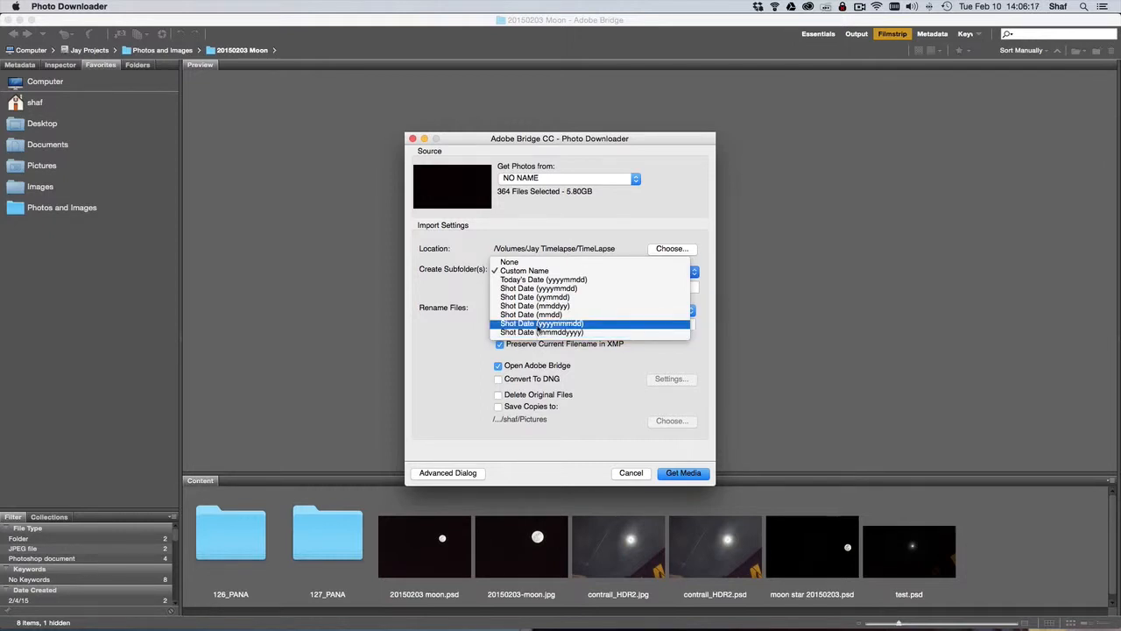
pyautogui.click(539, 324)
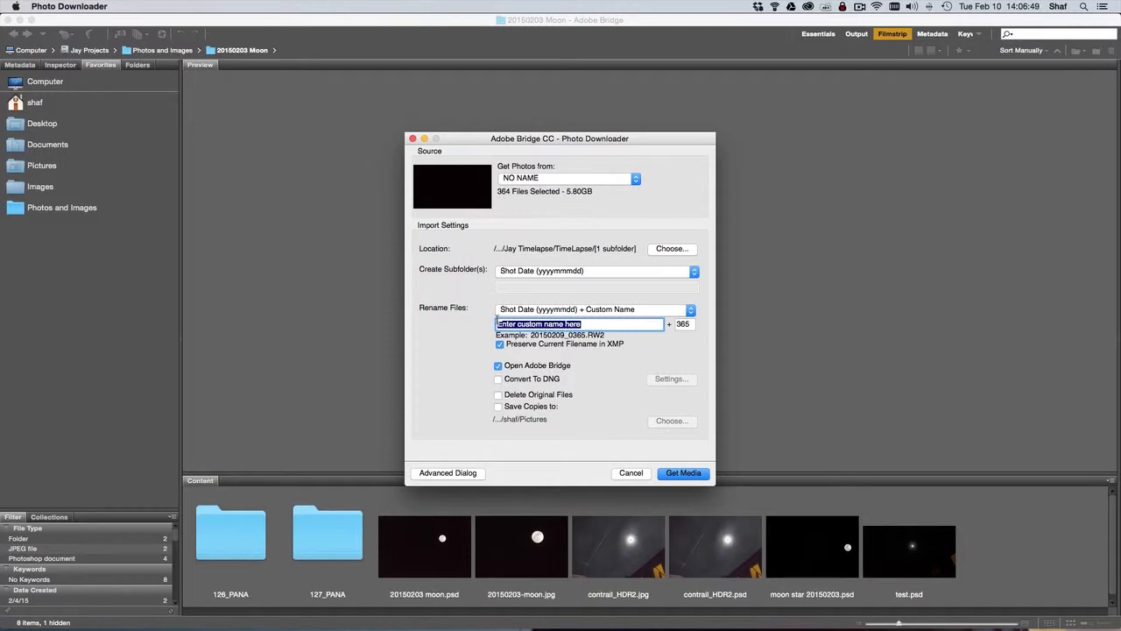
pyautogui.click(521, 312)
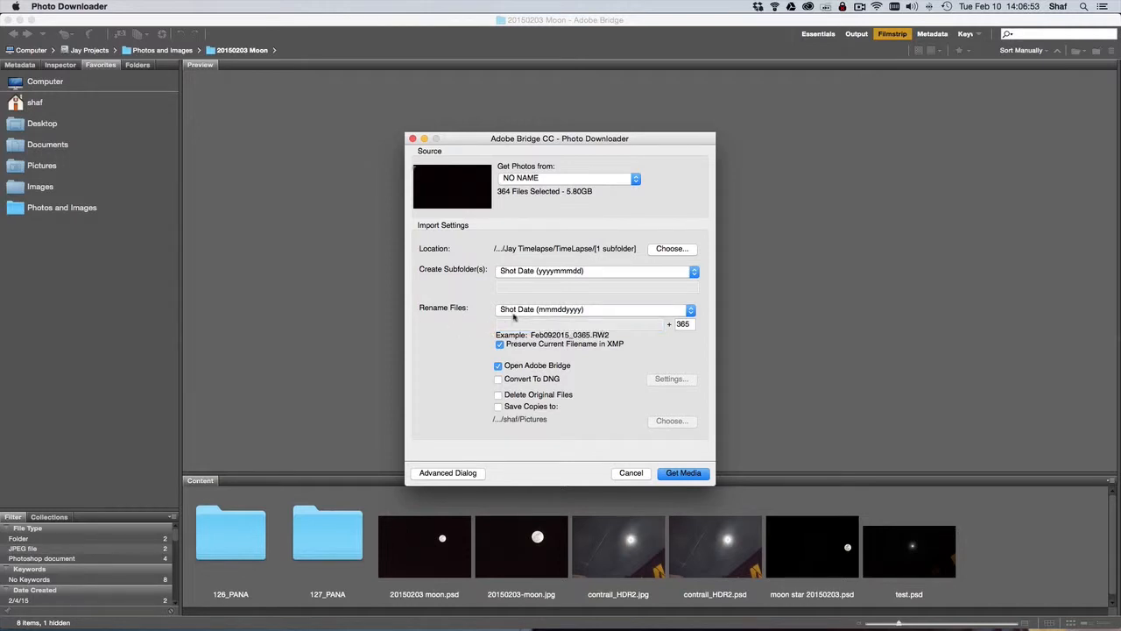
pyautogui.click(690, 311)
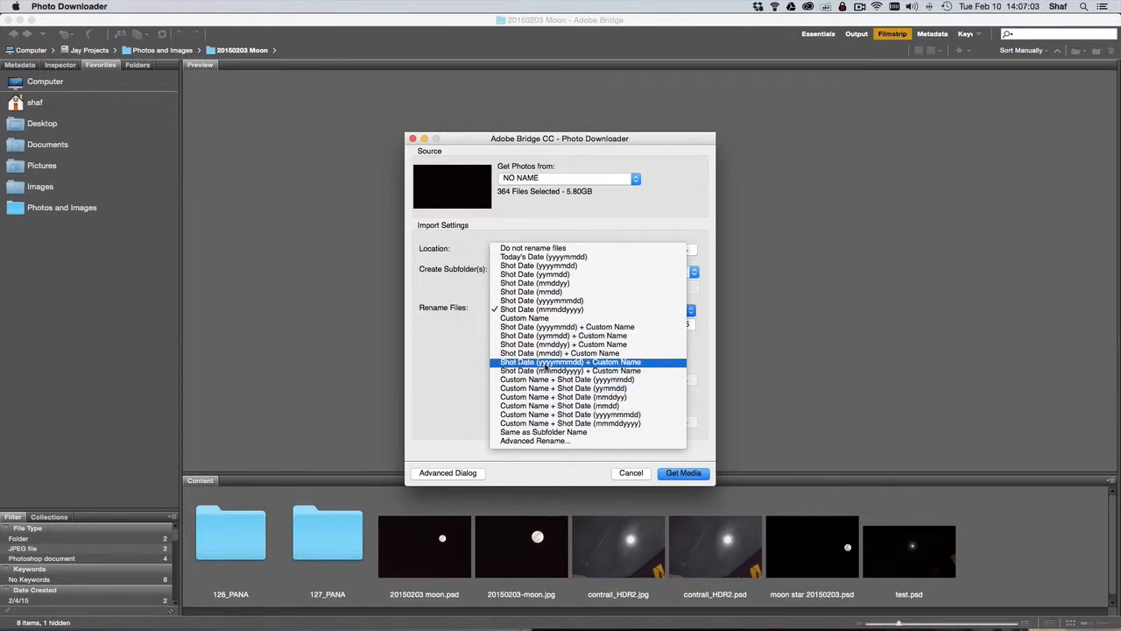
pyautogui.click(545, 362)
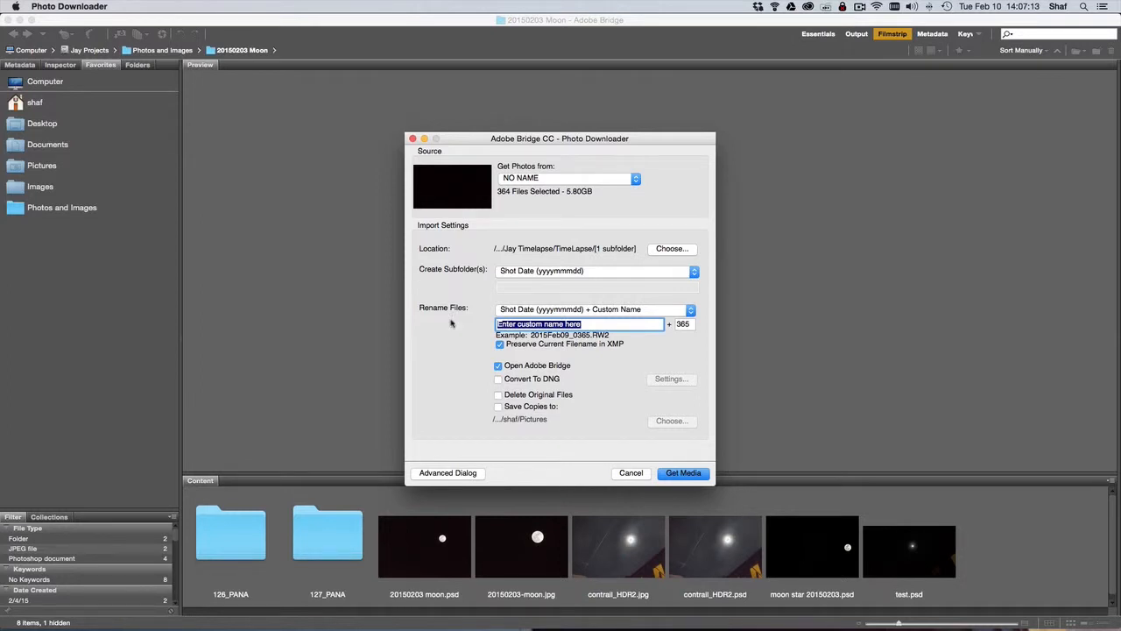
# Enter trees_and_stars as the custom file name and start the file numbering at 001
pyautogui.write('tr')
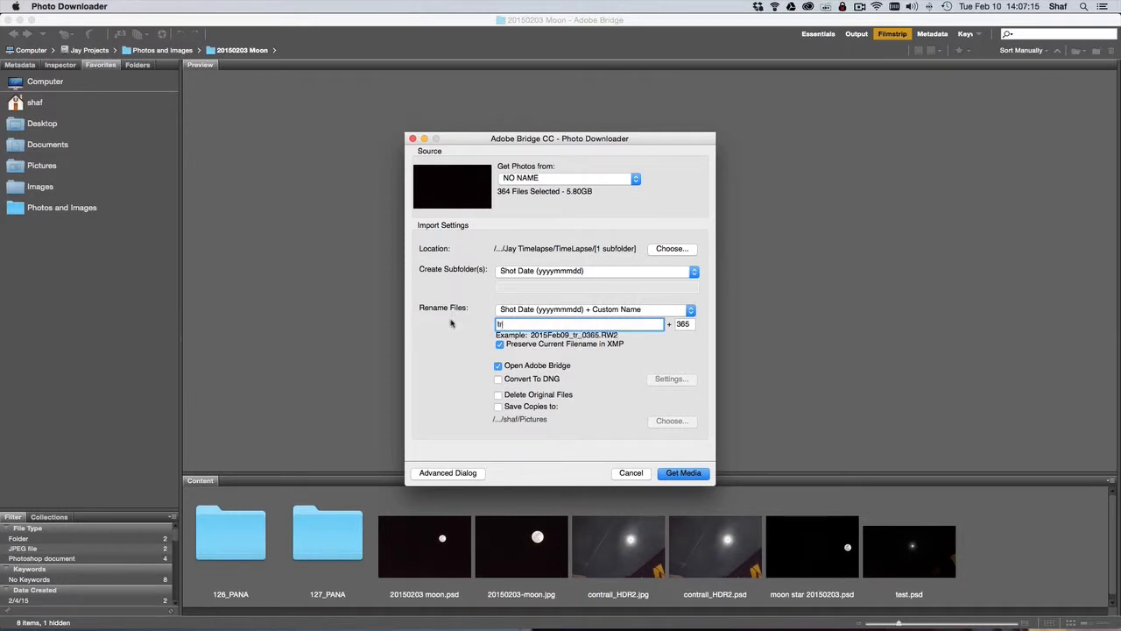
pyautogui.write('ees_and')
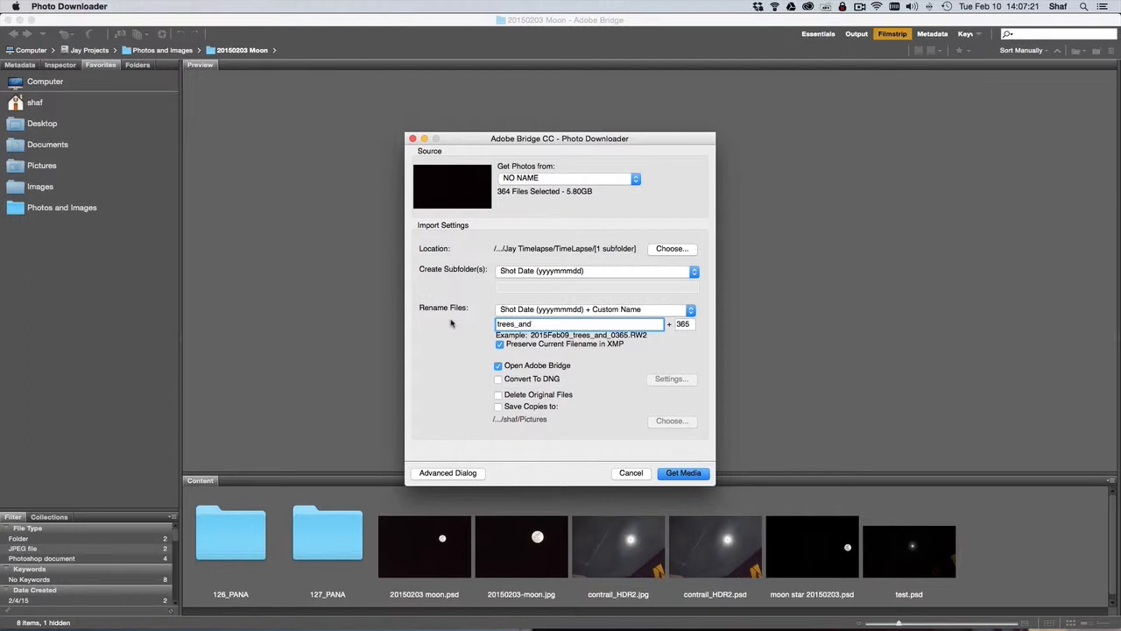
pyautogui.write('_stars')
pyautogui.moveTo(691, 324); pyautogui.dragTo(667, 324)
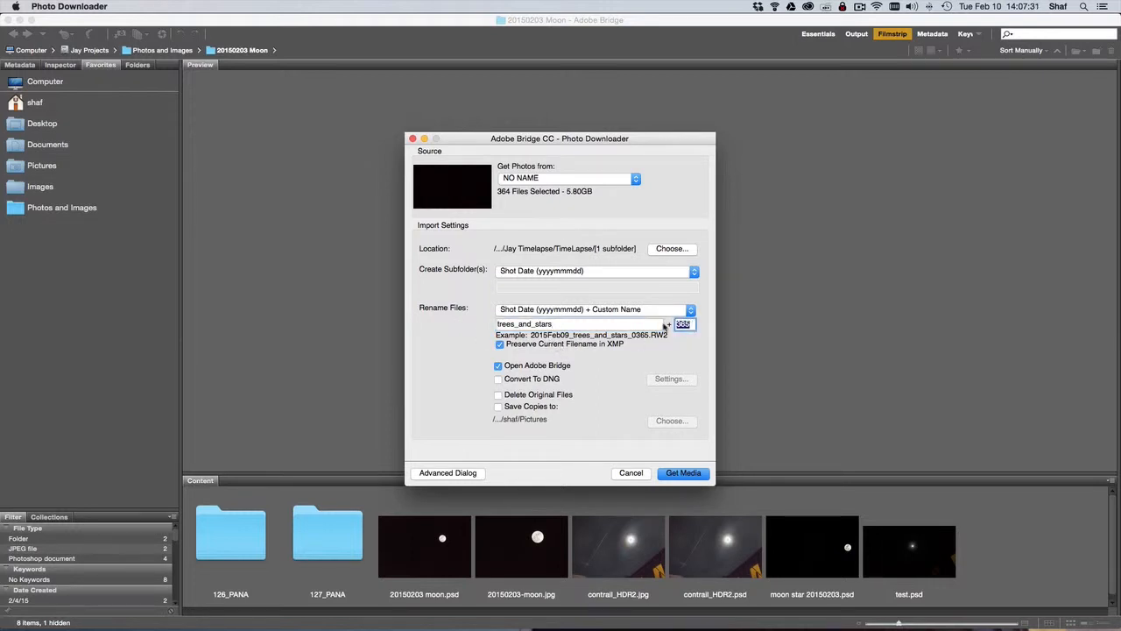
pyautogui.write('001')
# Using the advanced import options with the Basic Metadata template, enter the photographer's name as creator and 2015 as copyright
pyautogui.click(448, 473)
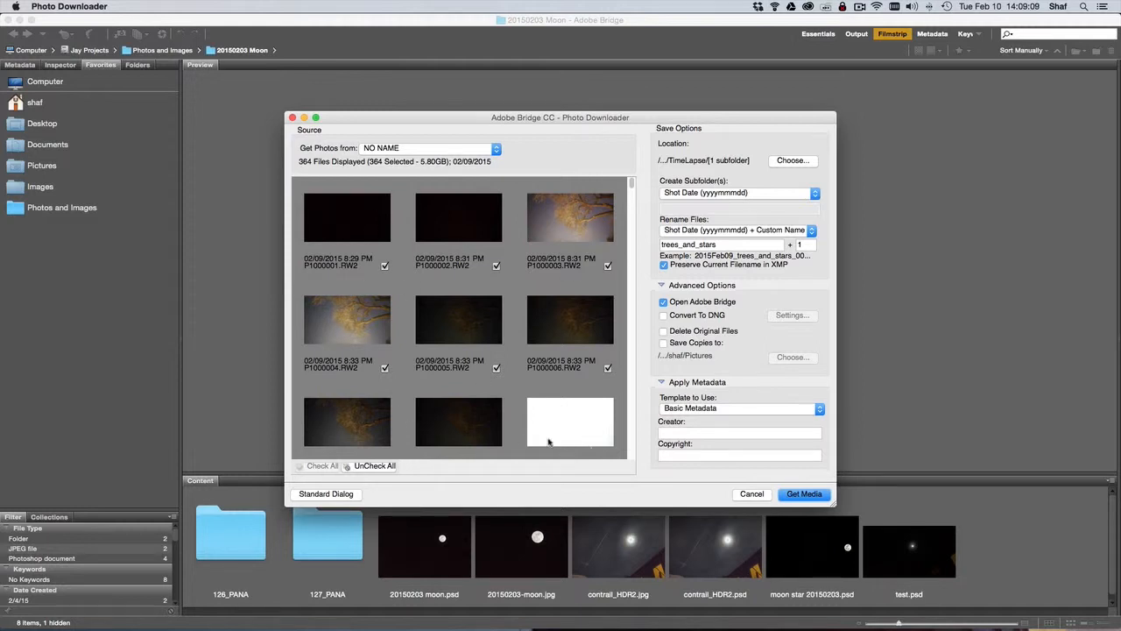
pyautogui.scroll(-3, 549, 438)
pyautogui.click(751, 409)
pyautogui.click(751, 409)
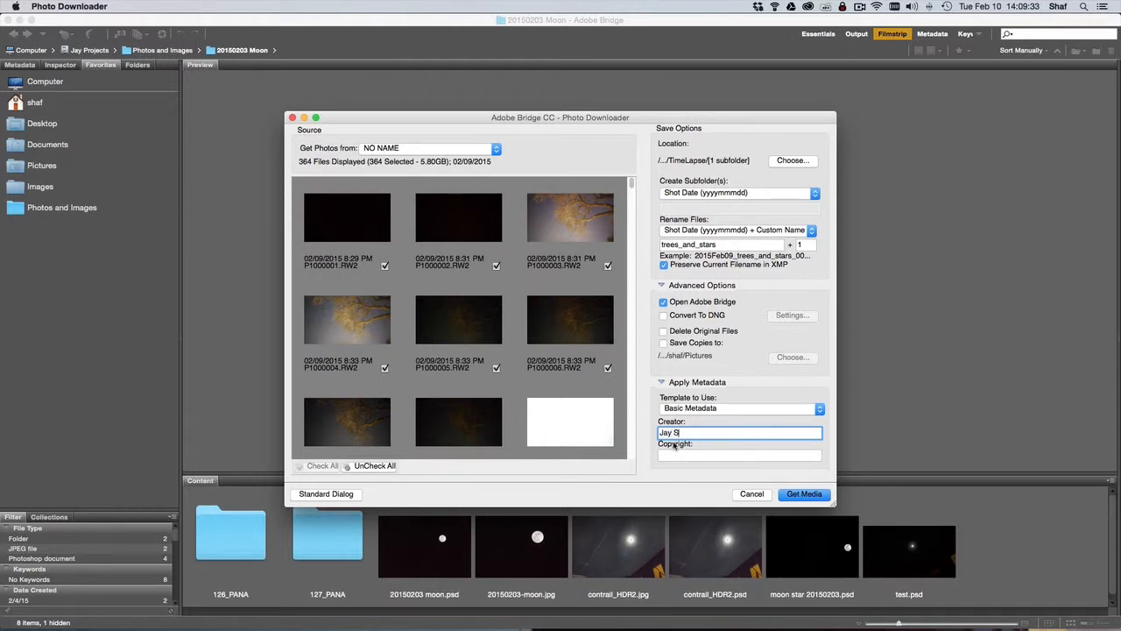
pyautogui.write('er')
pyautogui.click(673, 455)
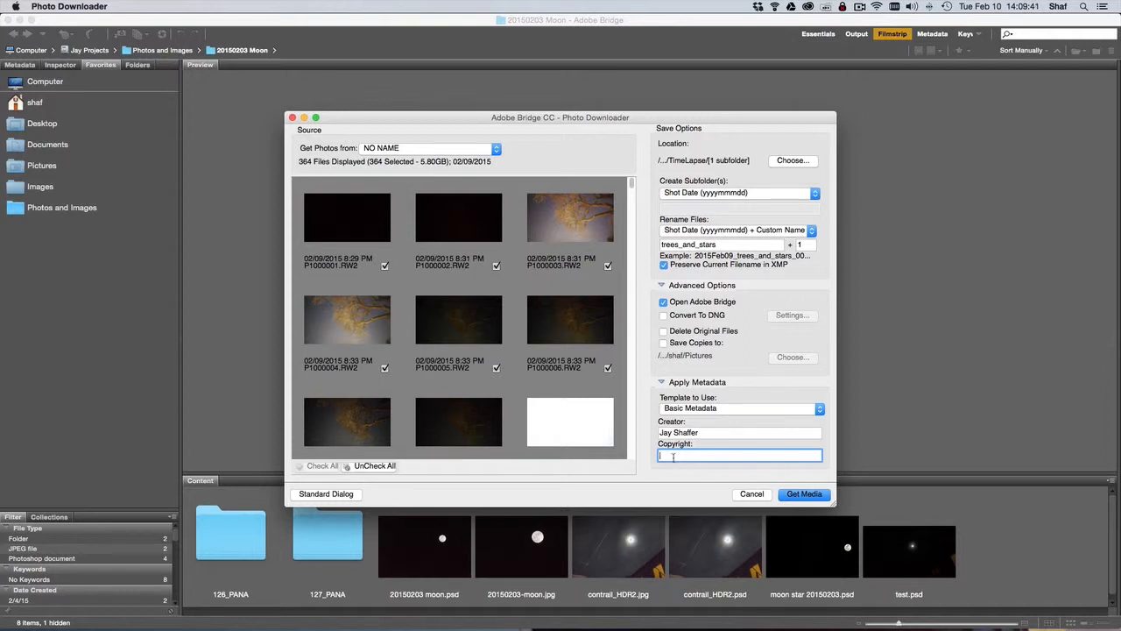
pyautogui.write('2015')
# Return to the standard import dialog and download all selected photos from the card
pyautogui.click(322, 496)
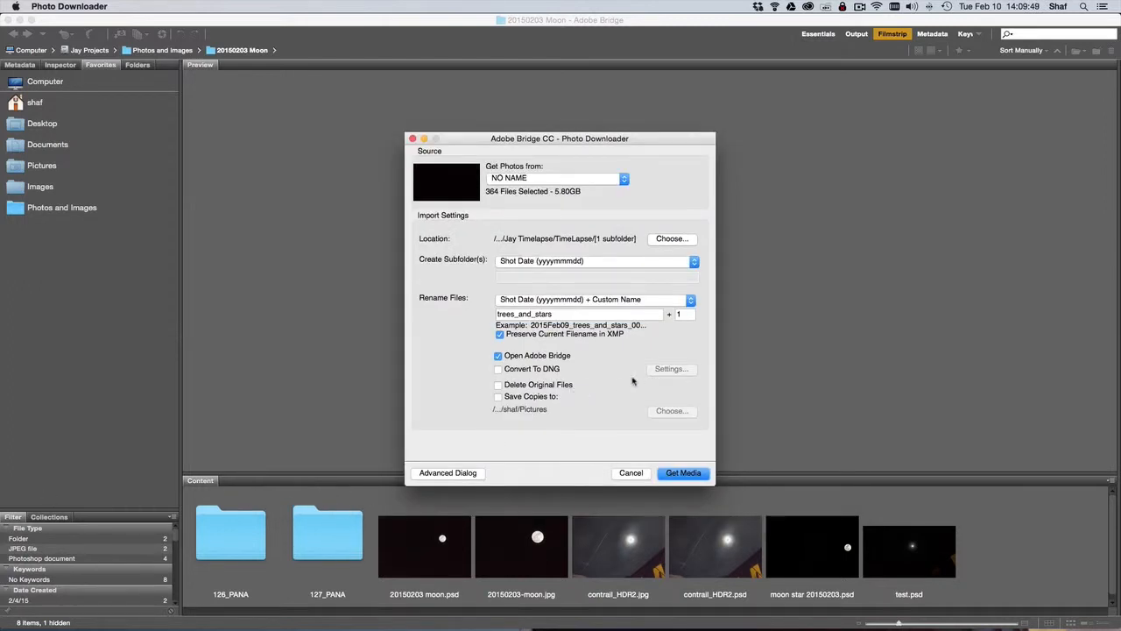
pyautogui.click(679, 476)
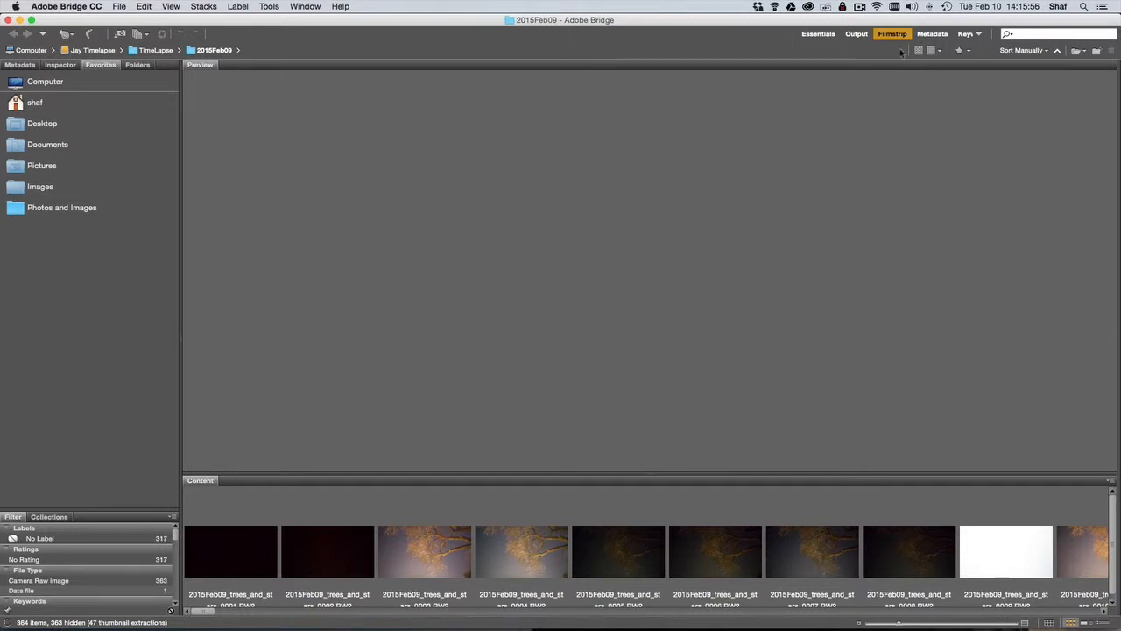
# Step forward through the imported tree-and-star photos from the first frame, checking their exposure and framing in the large preview
pyautogui.click(248, 570)
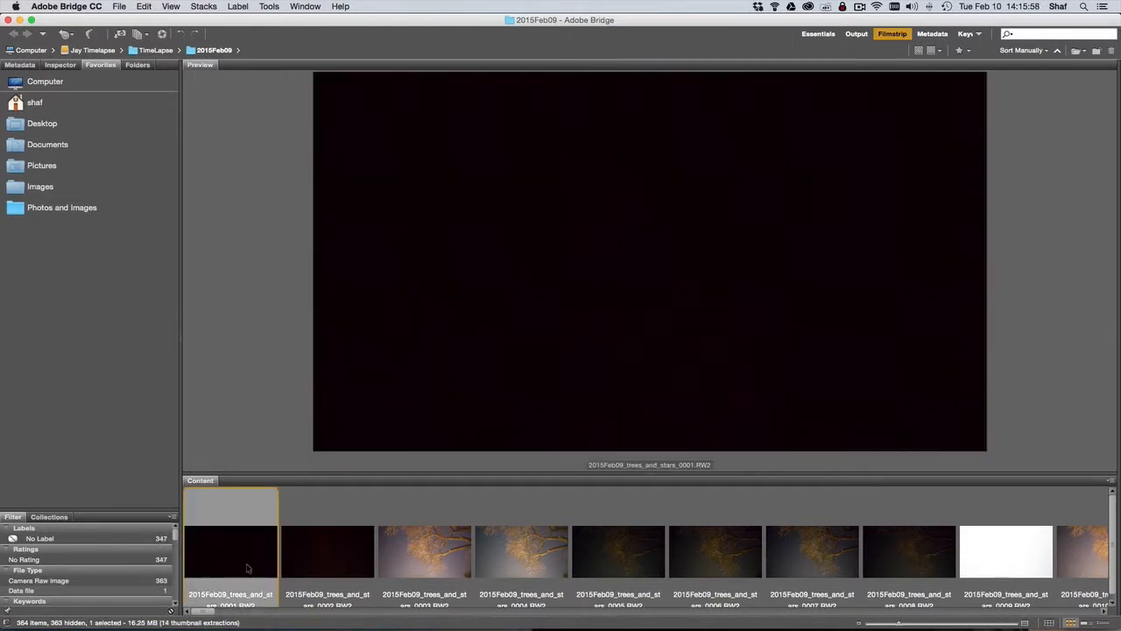
pyautogui.press('Right')
pyautogui.press('Right')
pyautogui.press('Right')
pyautogui.press('Right')
pyautogui.press('Right')
pyautogui.press('Right')
pyautogui.press('Right')
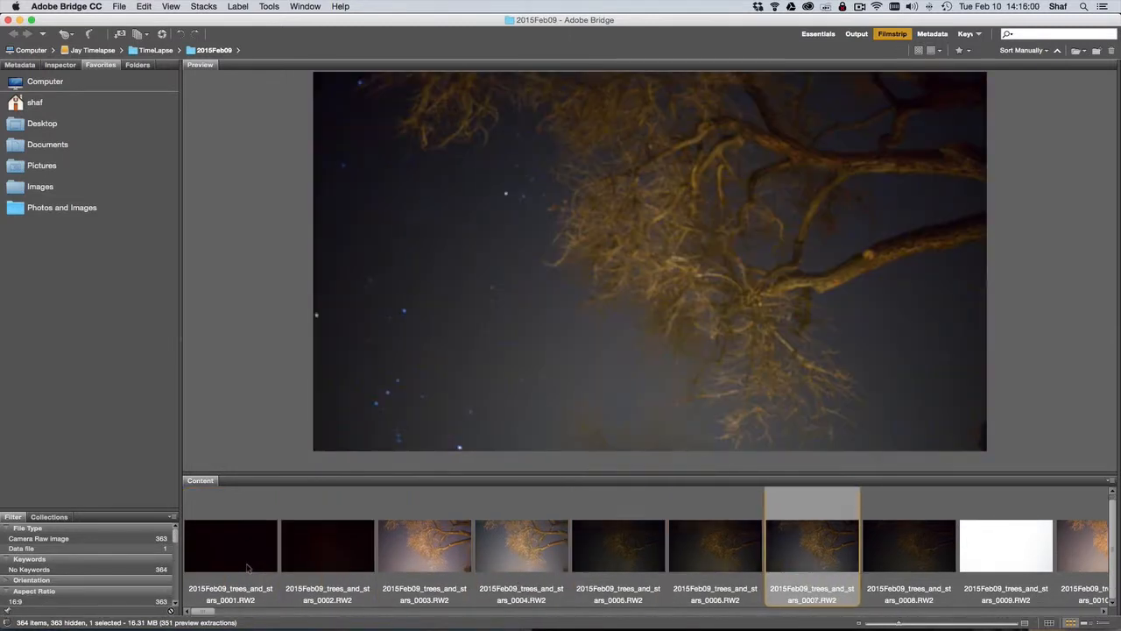
pyautogui.press('Right')
pyautogui.press('Right')
pyautogui.press('Right')
pyautogui.press('Right')
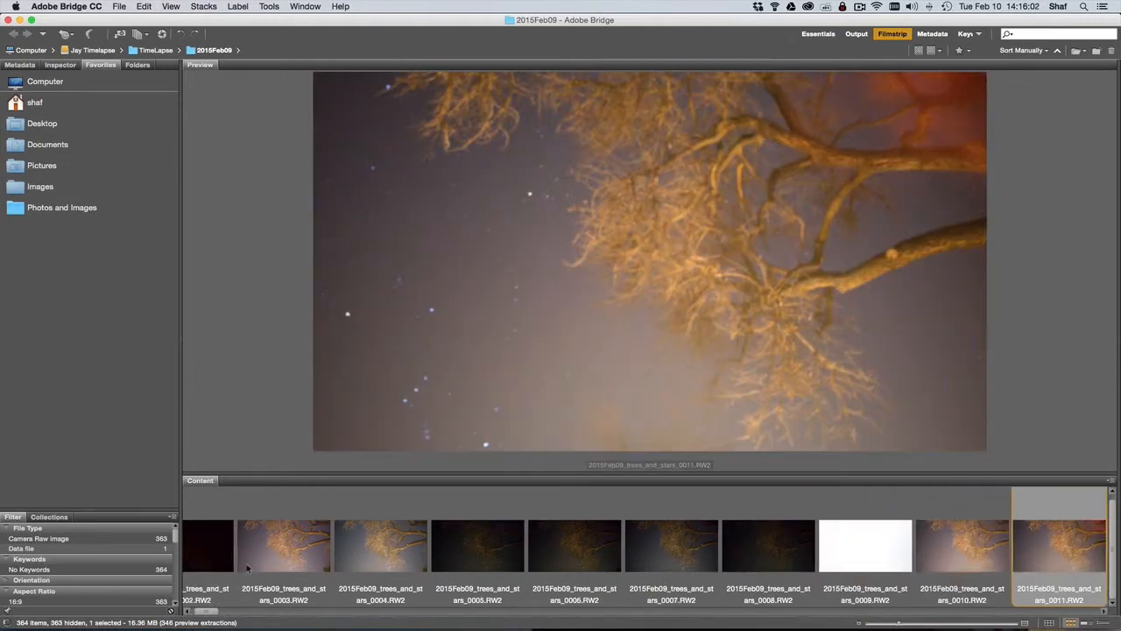
pyautogui.press('Right')
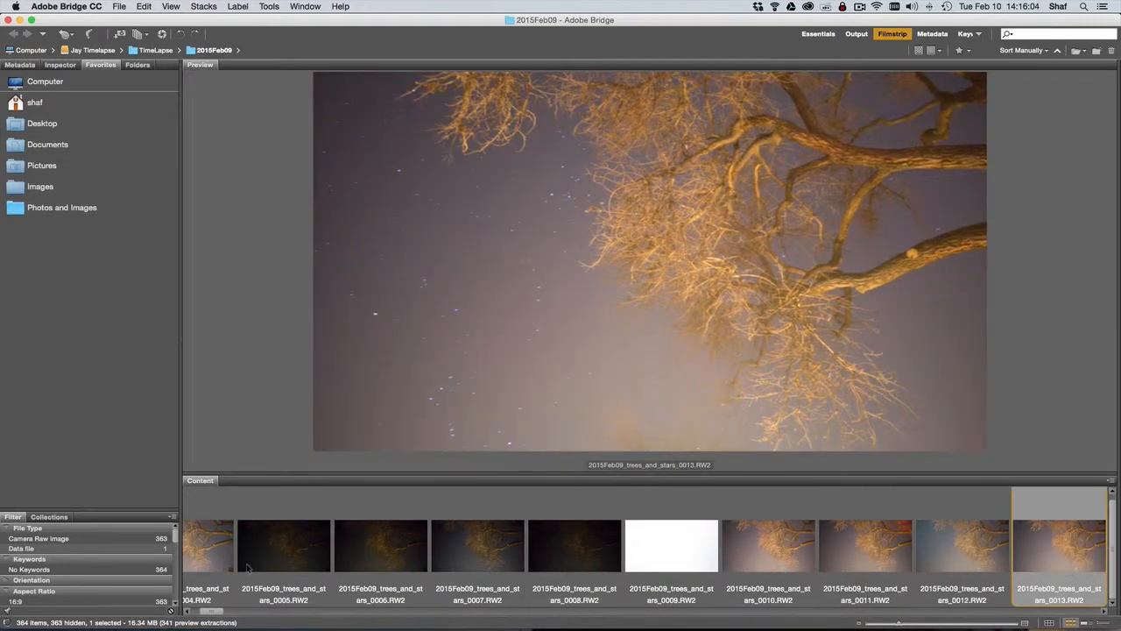
pyautogui.press('Right')
pyautogui.press('Right')
pyautogui.press('Right')
pyautogui.press('Right')
pyautogui.press('Right')
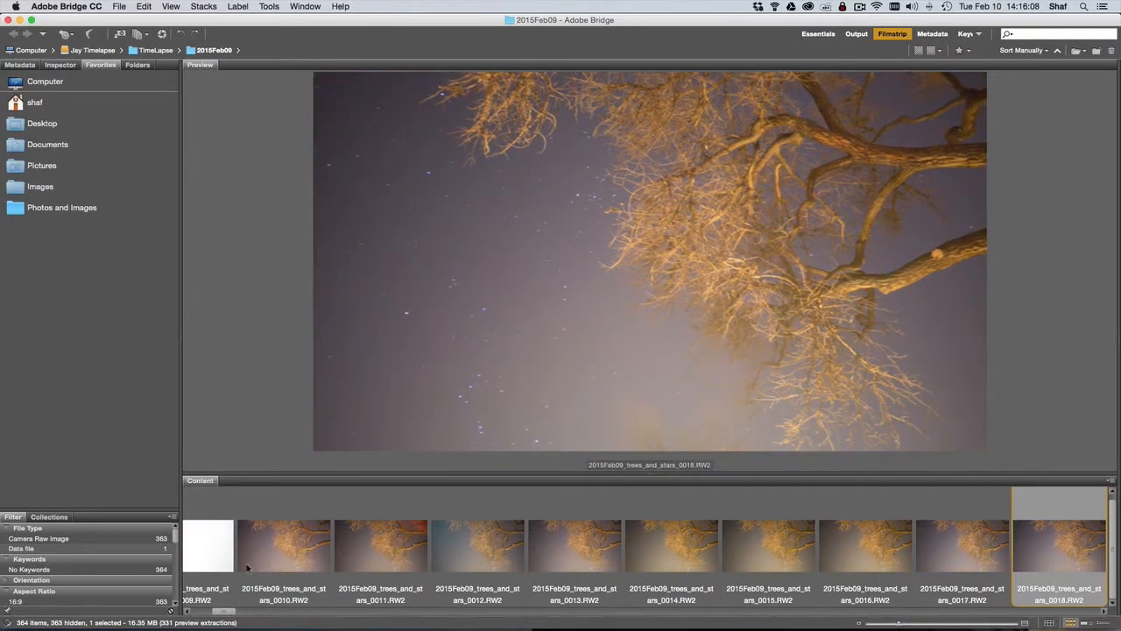
pyautogui.press('Right')
pyautogui.press('Right')
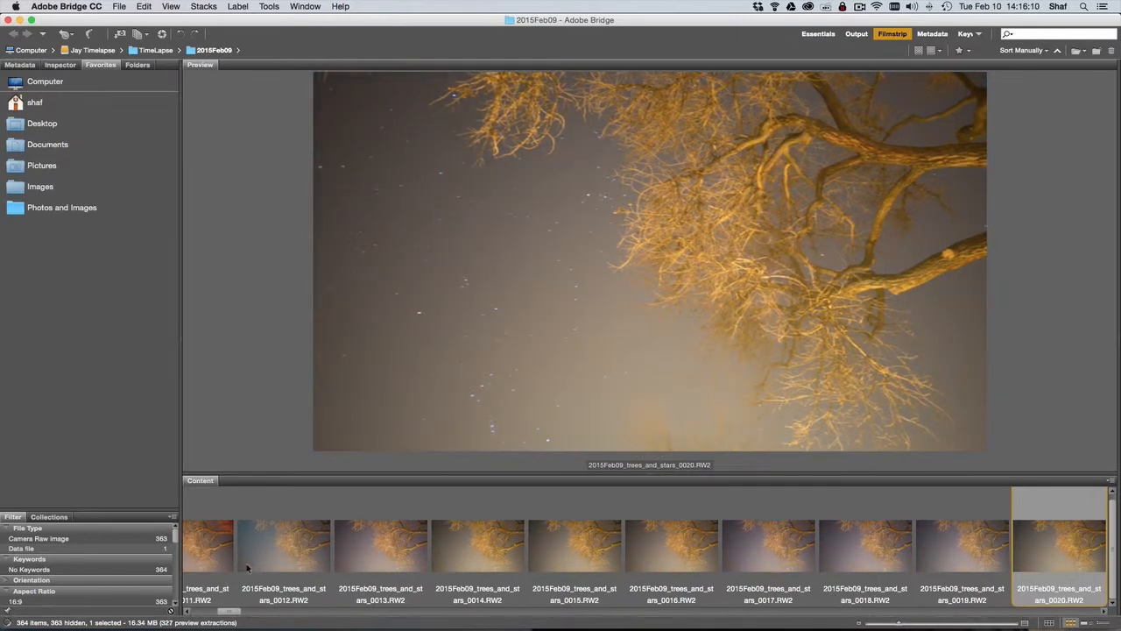
pyautogui.press('Left')
pyautogui.press('Left')
pyautogui.press('Left')
pyautogui.press('Left')
pyautogui.press('Left')
pyautogui.press('Left')
pyautogui.press('Left')
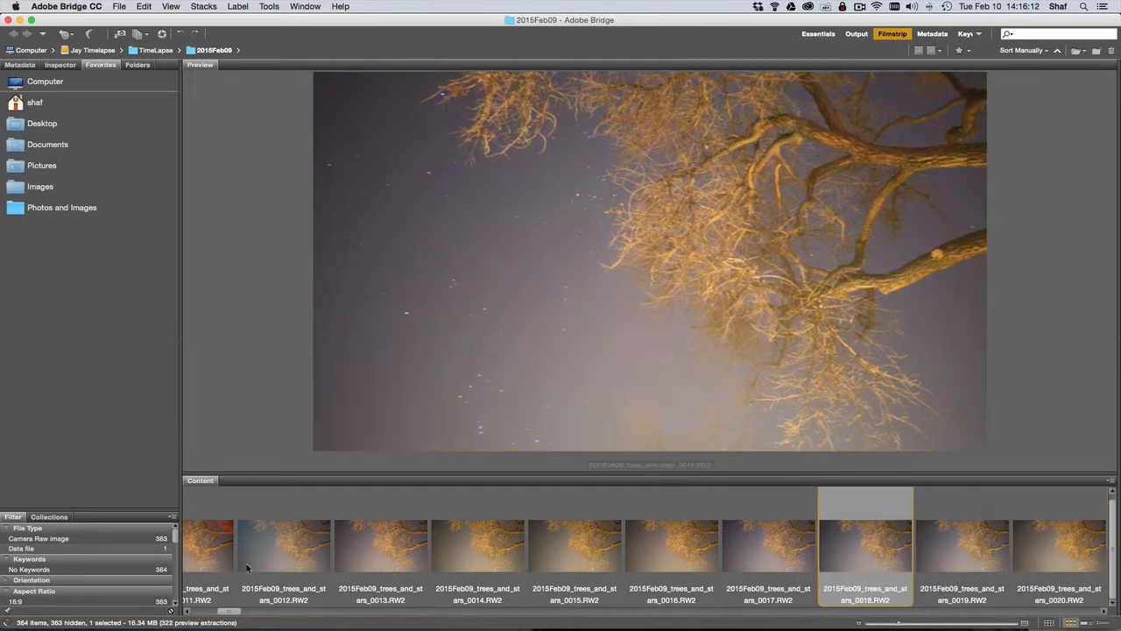
pyautogui.press('Right')
pyautogui.press('Right')
pyautogui.press('Right')
pyautogui.press('Right')
pyautogui.press('Right')
pyautogui.press('Right')
pyautogui.press('Right')
pyautogui.press('Right')
pyautogui.press('Right')
pyautogui.press('Right')
pyautogui.press('Right')
pyautogui.press('Right')
pyautogui.press('Right')
pyautogui.press('Right')
pyautogui.press('Right')
pyautogui.press('Right')
pyautogui.press('Right')
pyautogui.press('Right')
pyautogui.press('Right')
pyautogui.press('Right')
pyautogui.press('Right')
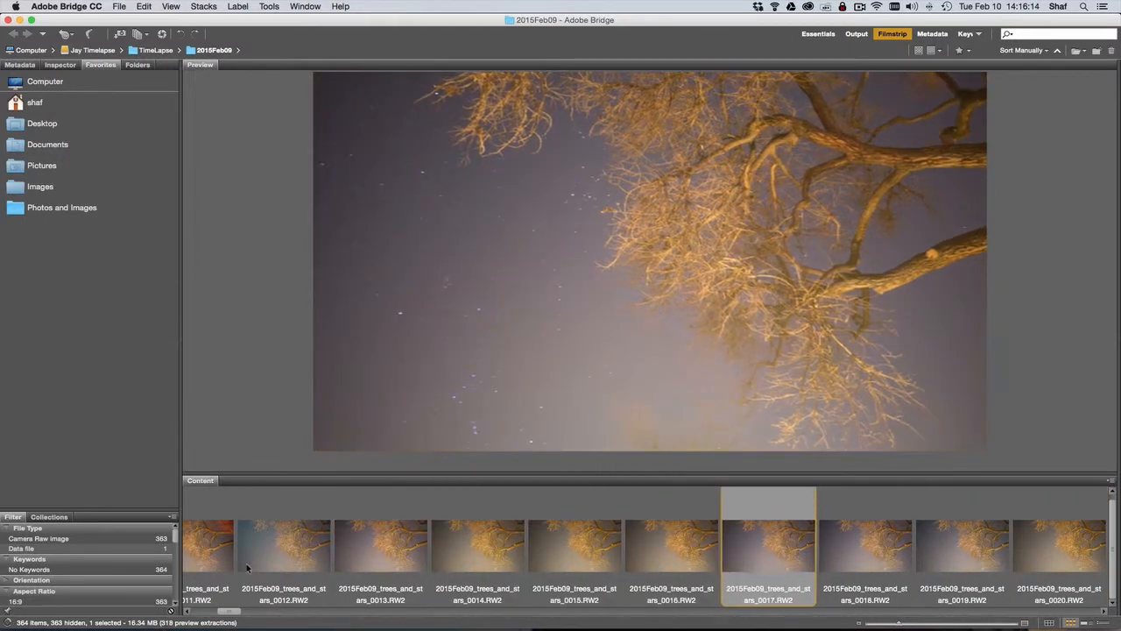
pyautogui.press('Right')
pyautogui.press('Right')
pyautogui.press('Right')
pyautogui.press('Right')
pyautogui.press('Right')
pyautogui.press('Right')
pyautogui.press('Right')
pyautogui.press('Right')
pyautogui.press('Right')
pyautogui.press('Right')
pyautogui.press('Right')
pyautogui.press('Right')
pyautogui.press('Right')
pyautogui.press('Right')
pyautogui.press('Right')
pyautogui.press('Right')
pyautogui.press('Right')
pyautogui.press('Right')
pyautogui.press('Right')
pyautogui.press('Right')
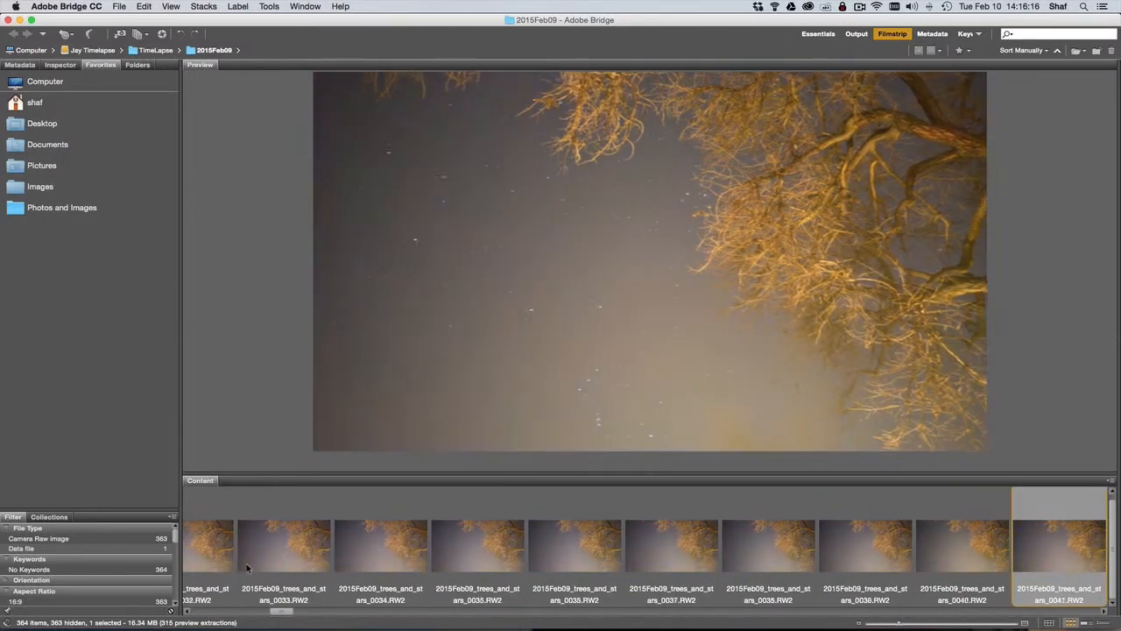
pyautogui.press('Right')
pyautogui.press('Right')
pyautogui.press('Right')
pyautogui.press('Right')
pyautogui.press('Right')
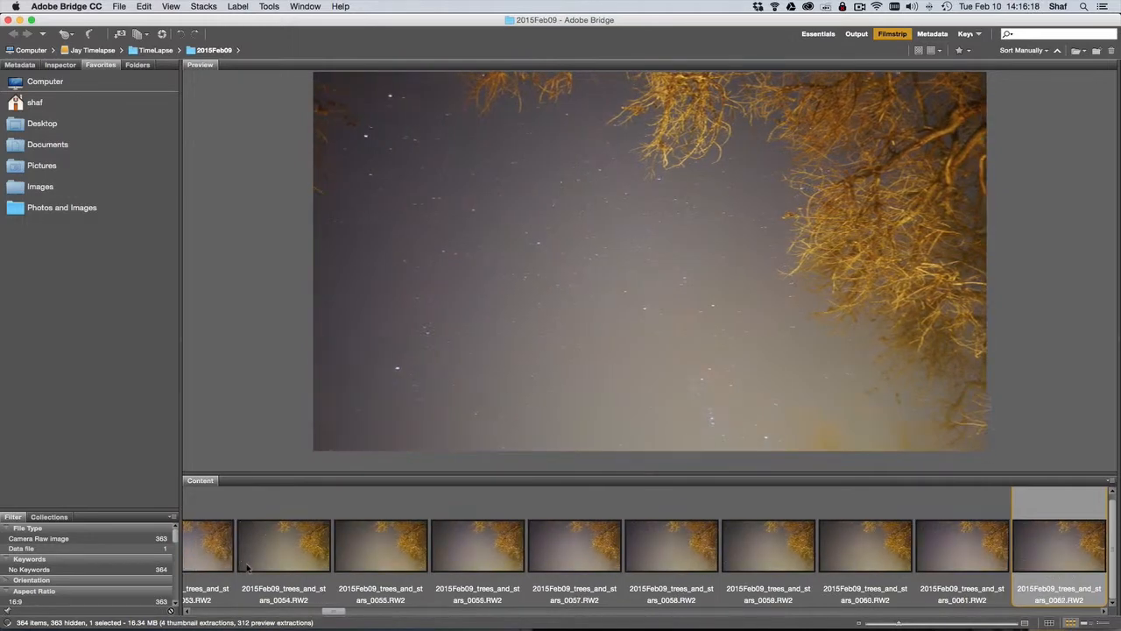
# Step back through the photos toward the start of the sequence to find the first properly exposed frame
pyautogui.press('Left')
pyautogui.press('Left')
pyautogui.press('Left')
pyautogui.press('Left')
pyautogui.press('Left')
pyautogui.press('Left')
pyautogui.press('Left')
pyautogui.press('Left')
pyautogui.press('Left')
pyautogui.press('Left')
pyautogui.press('Left')
pyautogui.press('Left')
pyautogui.press('Left')
pyautogui.press('Left')
pyautogui.press('Left')
pyautogui.press('Left')
pyautogui.press('Left')
pyautogui.press('Left')
pyautogui.press('Left')
pyautogui.press('Left')
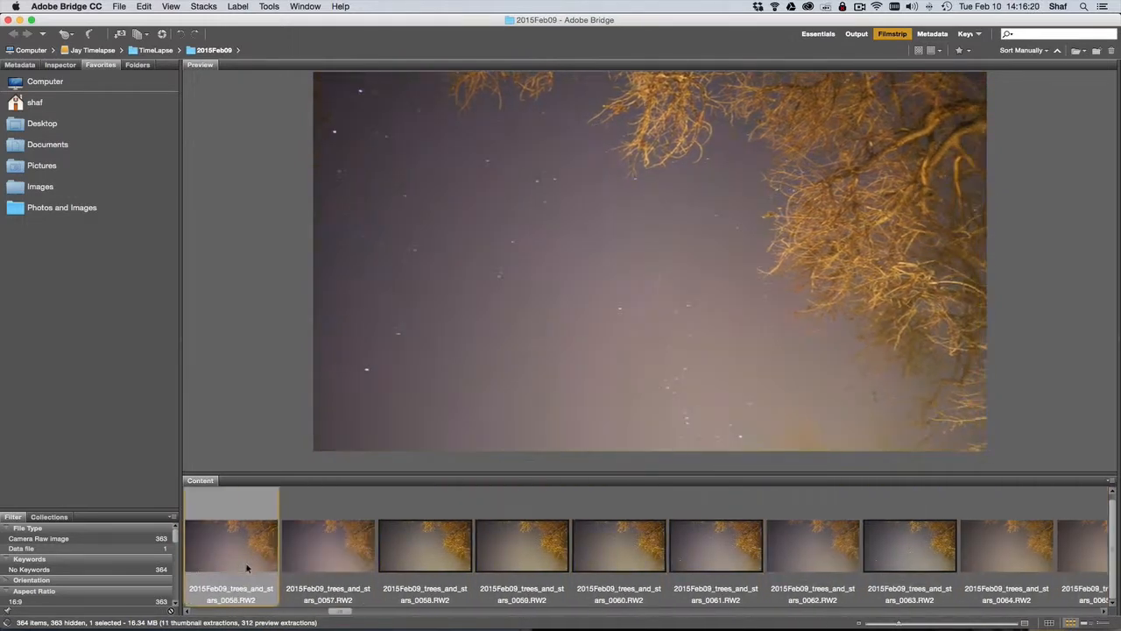
pyautogui.press('Left')
pyautogui.press('Left')
pyautogui.press('Left')
pyautogui.press('Left')
pyautogui.press('Left')
pyautogui.press('Left')
pyautogui.press('Left')
pyautogui.press('Left')
pyautogui.press('Left')
pyautogui.press('Left')
pyautogui.press('Left')
pyautogui.press('Left')
pyautogui.press('Left')
pyautogui.press('Left')
pyautogui.press('Left')
pyautogui.press('Left')
pyautogui.press('Left')
pyautogui.press('Left')
pyautogui.press('Left')
pyautogui.press('Left')
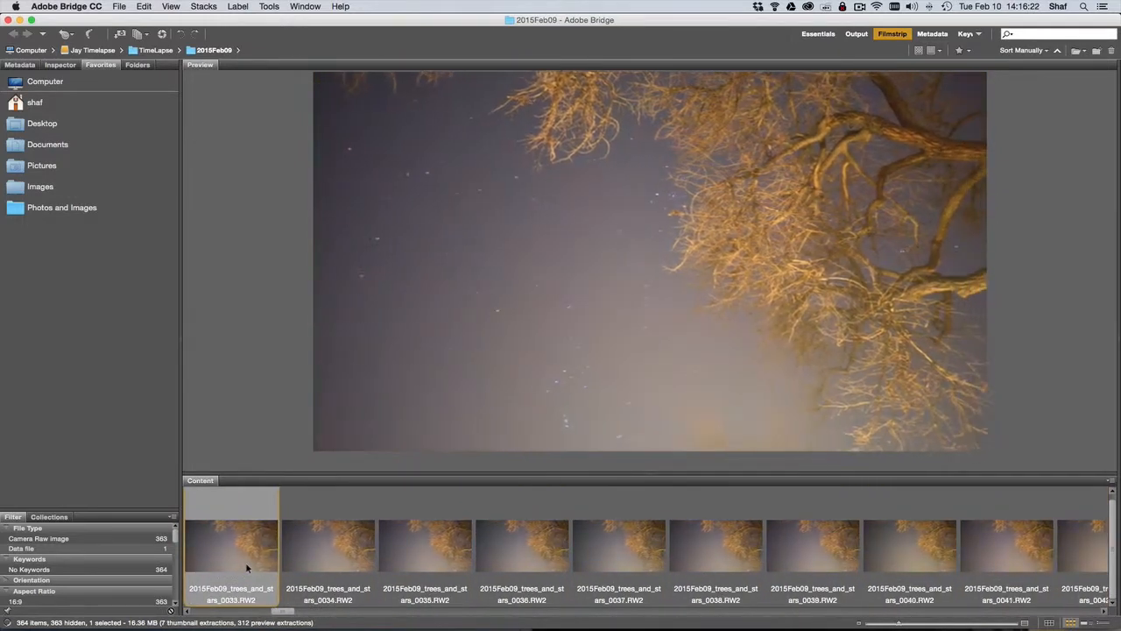
pyautogui.press('Left')
pyautogui.press('Left')
pyautogui.press('Left')
pyautogui.press('Left')
pyautogui.press('Left')
pyautogui.press('Left')
pyautogui.press('Left')
pyautogui.press('Left')
pyautogui.press('Left')
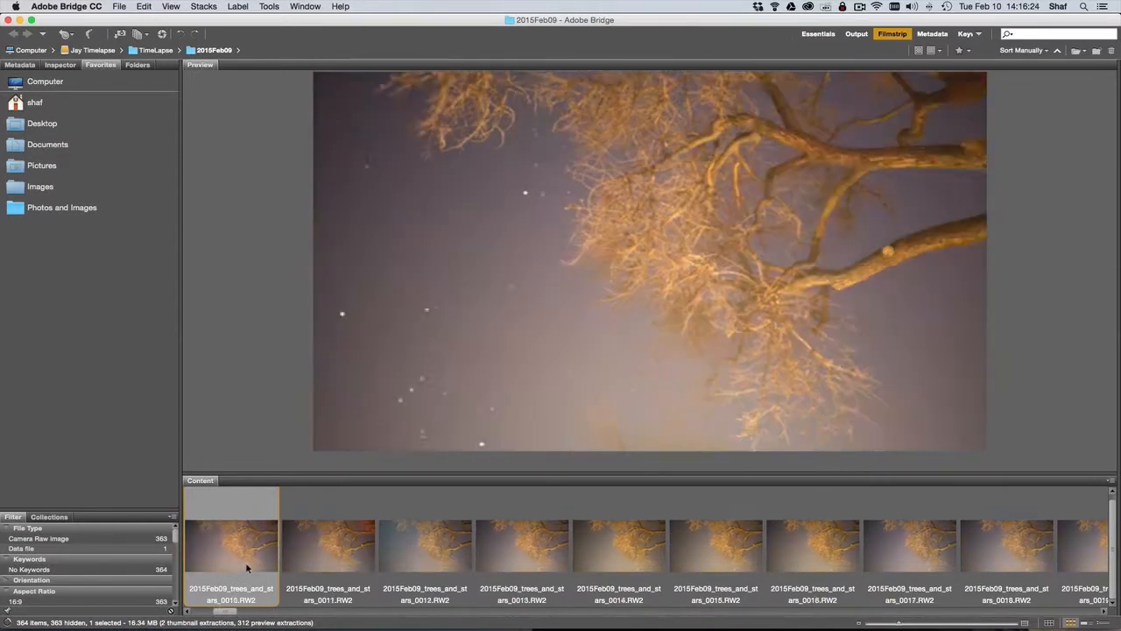
pyautogui.press('Right')
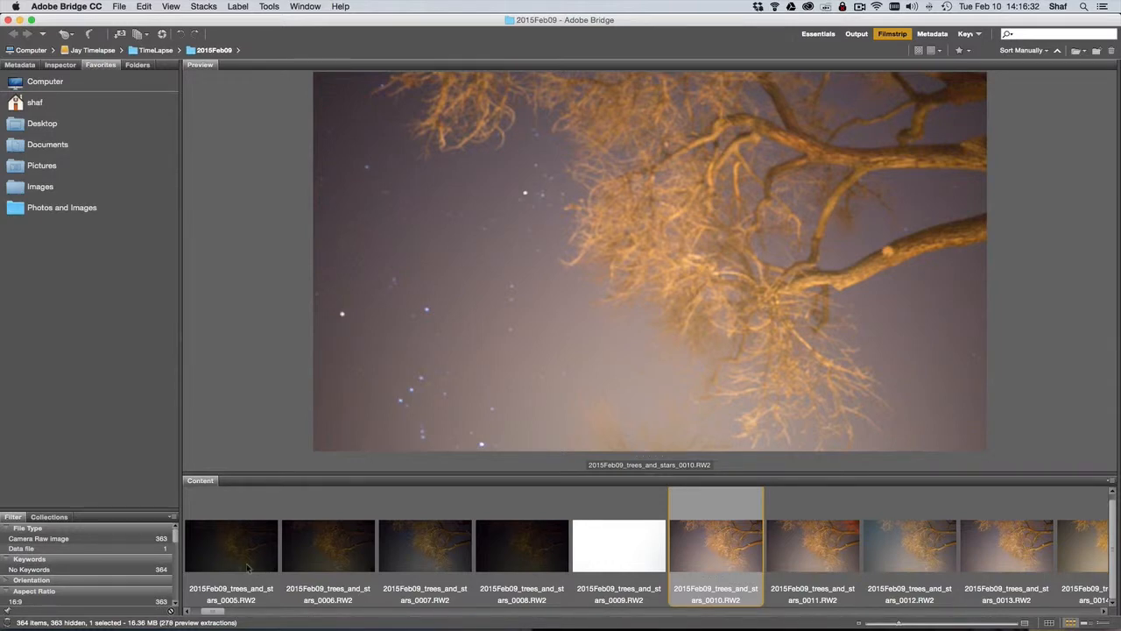
# Move the nine test shots, 2015Feb09_trees_and_stars_0001.RW2 through 0009.RW2, to the Trash
pyautogui.hscroll(2, 248, 568)
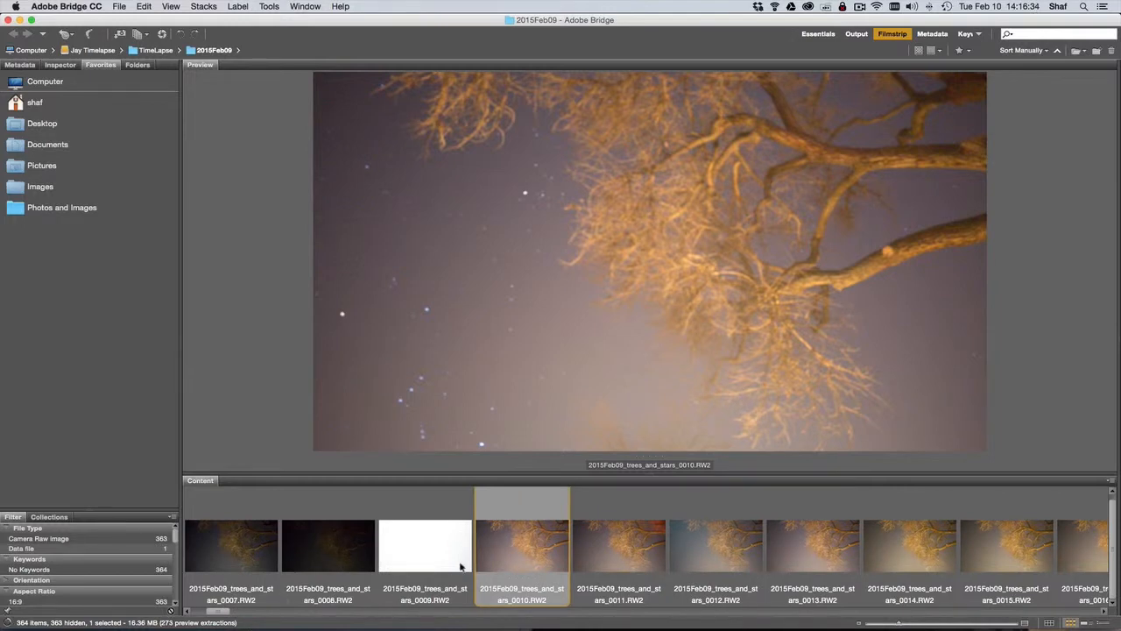
pyautogui.click(419, 557)
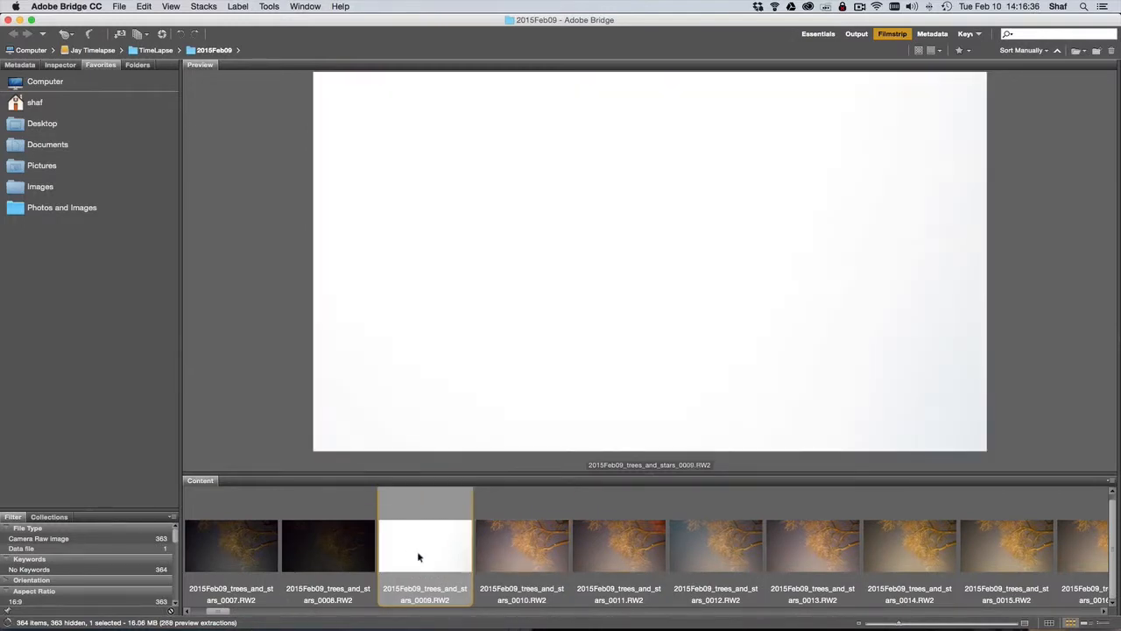
pyautogui.hscroll(-6, 419, 557)
pyautogui.keyDown('shift'); pyautogui.click(245, 555); pyautogui.keyUp('shift')
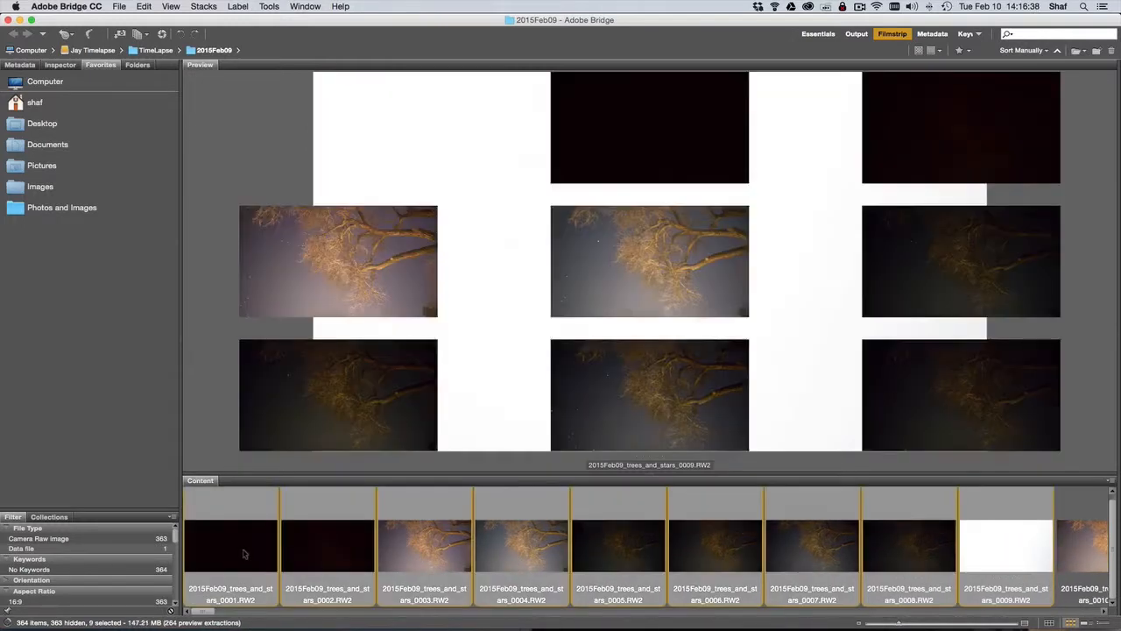
pyautogui.rightClick(241, 554)
pyautogui.click(273, 444)
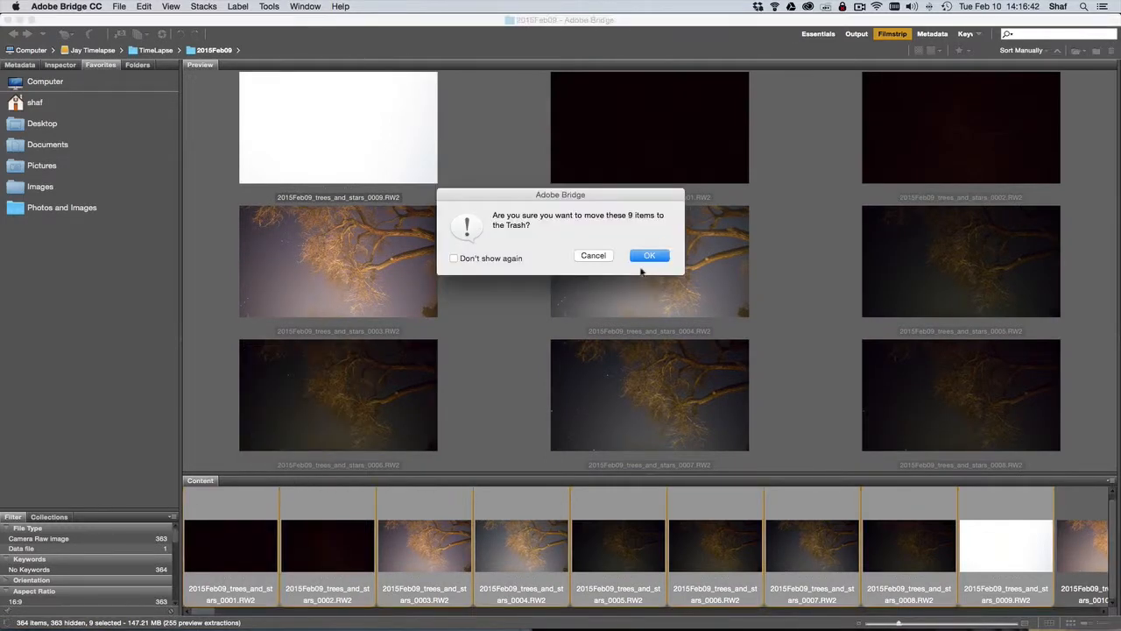
pyautogui.click(649, 256)
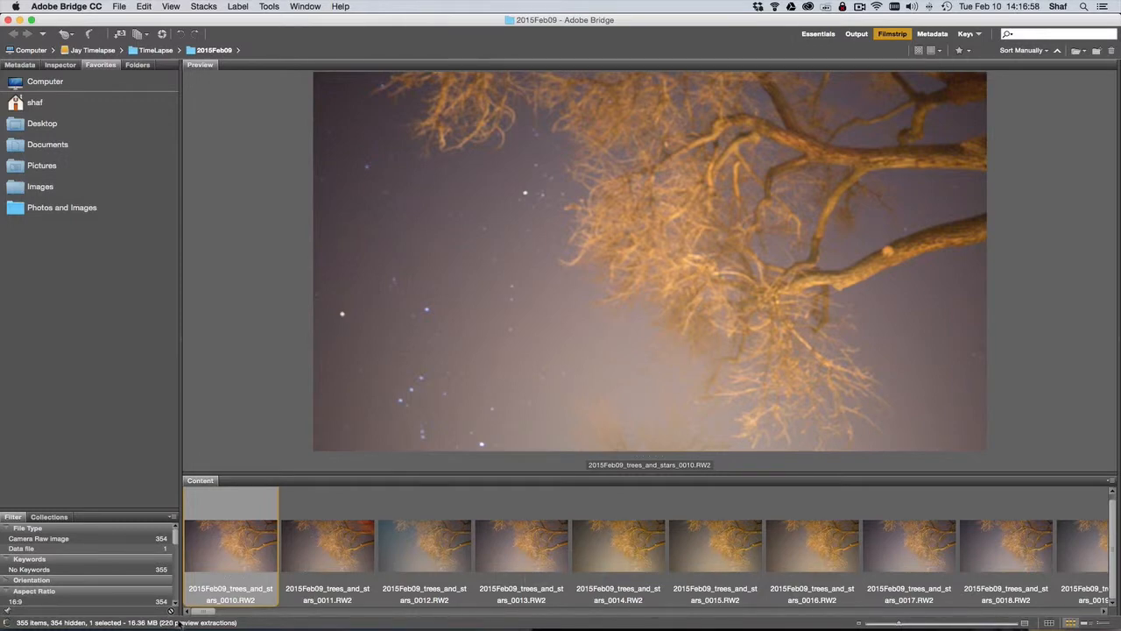
# Switch to the Essentials workspace and examine the thumbnails of the whole sequence for a representative frame to edit
pyautogui.click(820, 35)
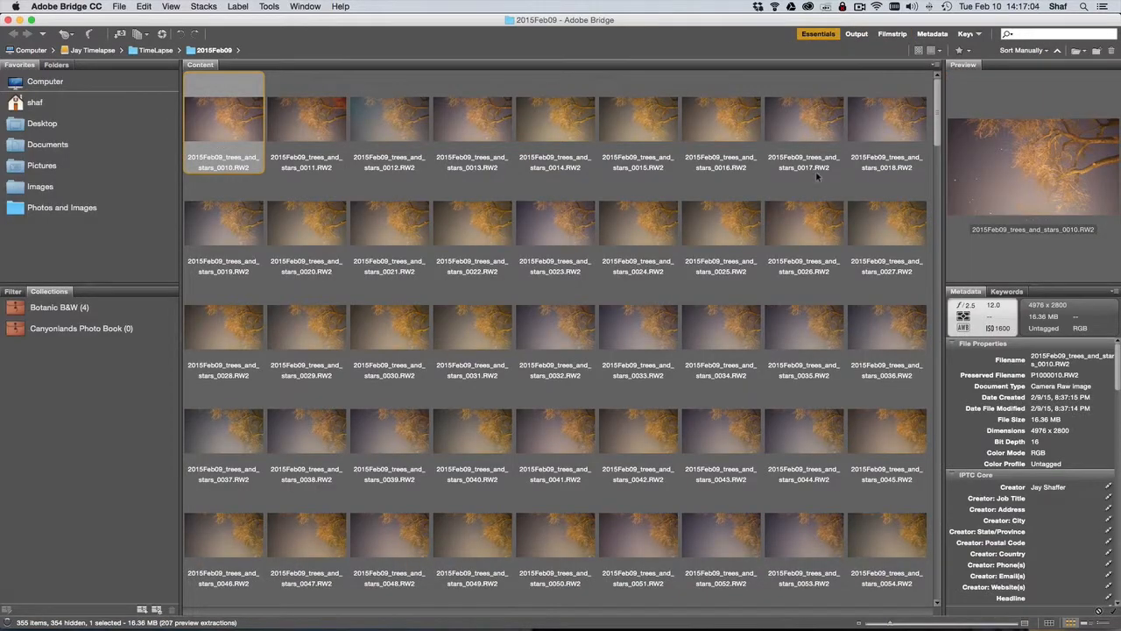
pyautogui.scroll(-10, 816, 172)
pyautogui.scroll(-20, 816, 171)
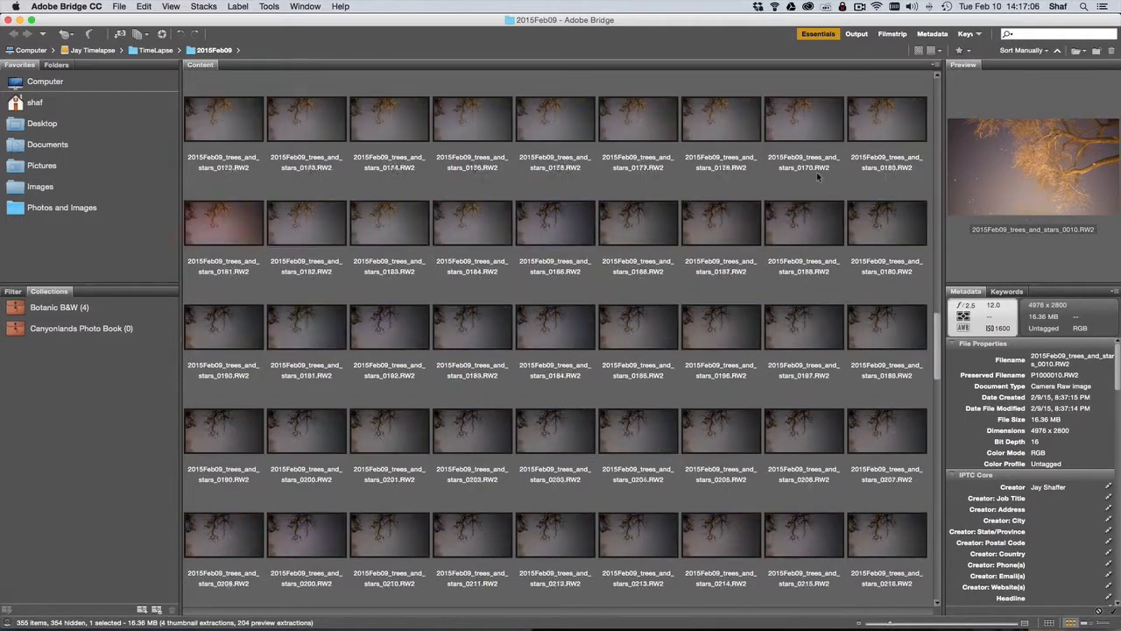
pyautogui.scroll(-8, 817, 178)
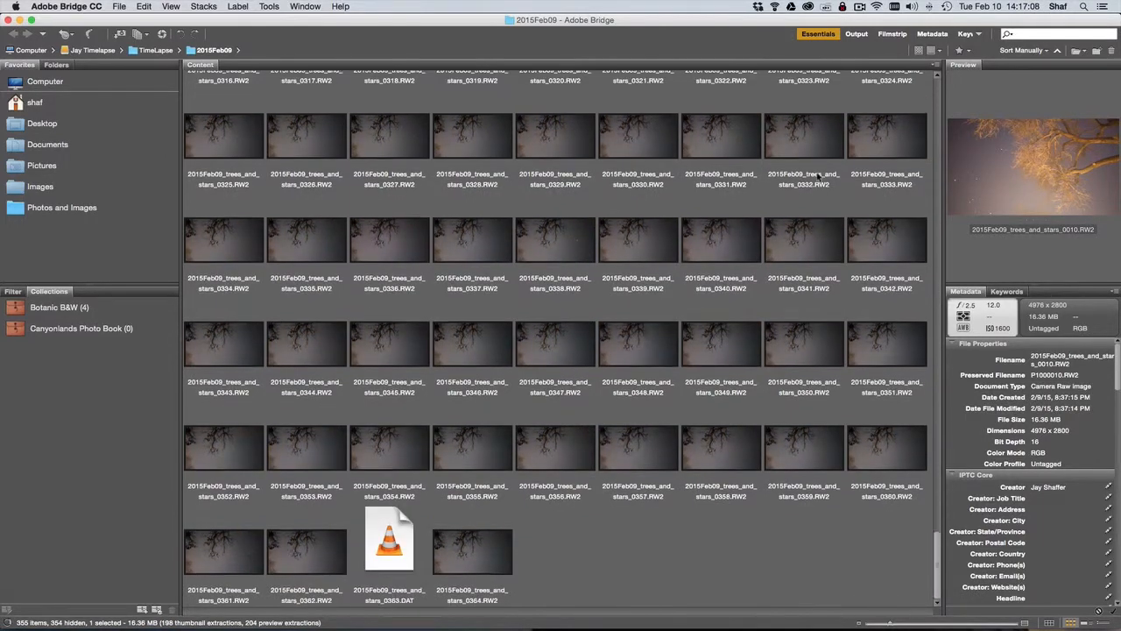
pyautogui.scroll(15, 816, 178)
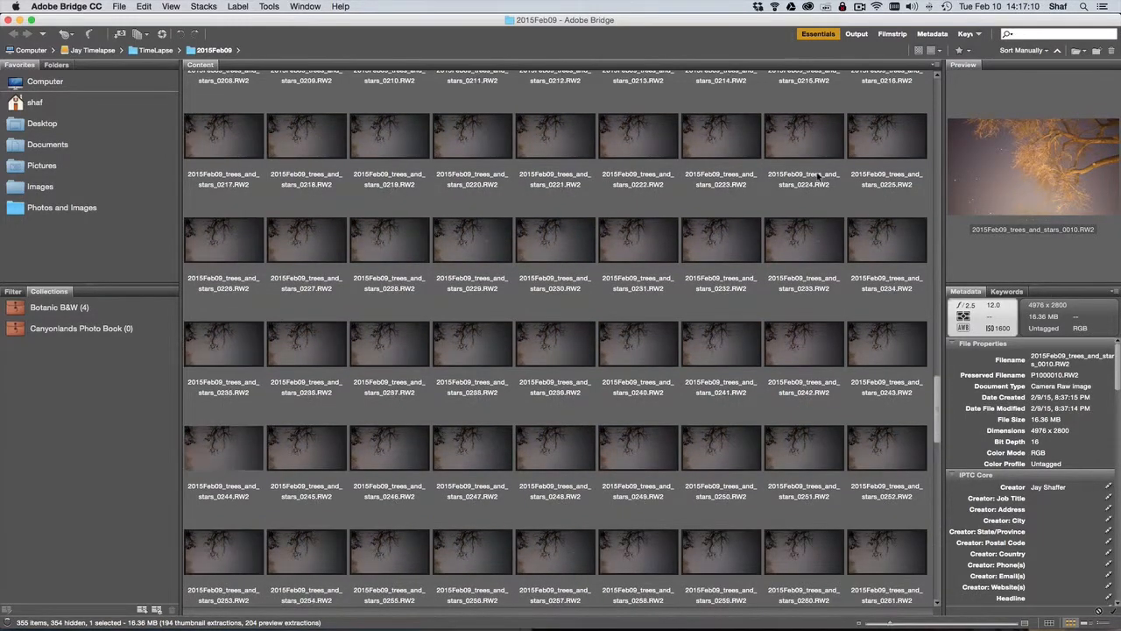
pyautogui.scroll(7, 816, 178)
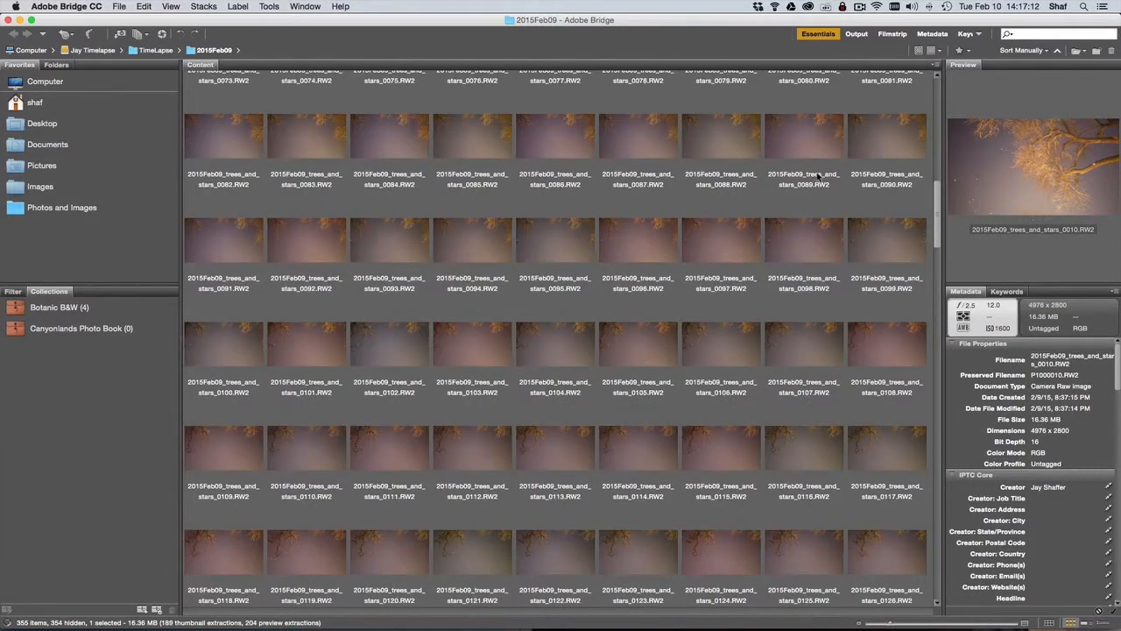
pyautogui.scroll(-1, 816, 177)
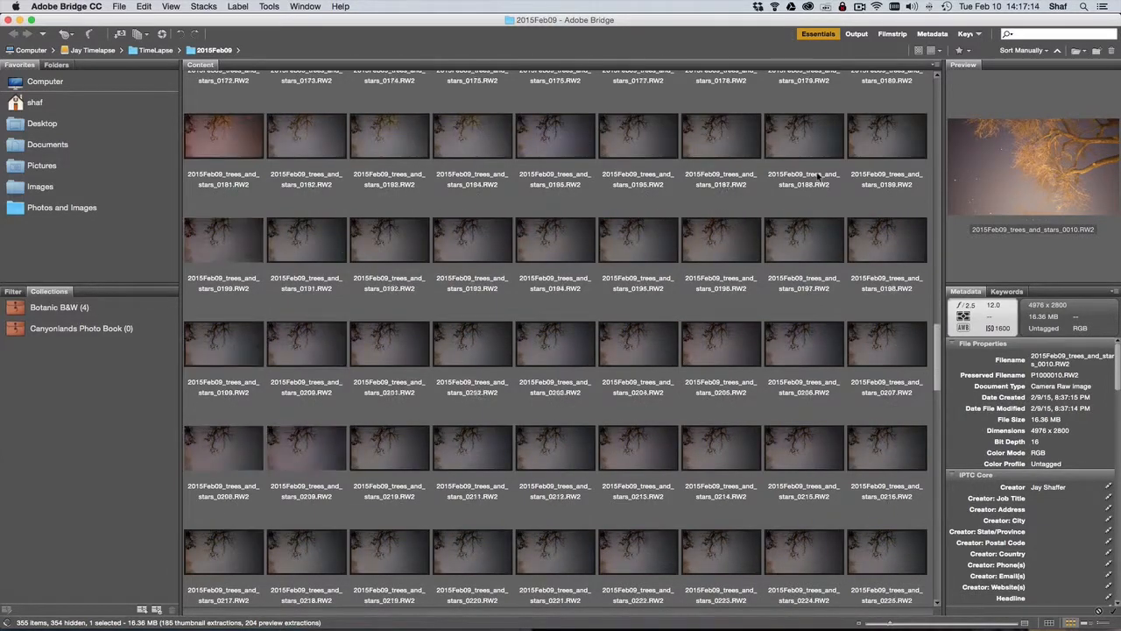
pyautogui.scroll(-16, 817, 178)
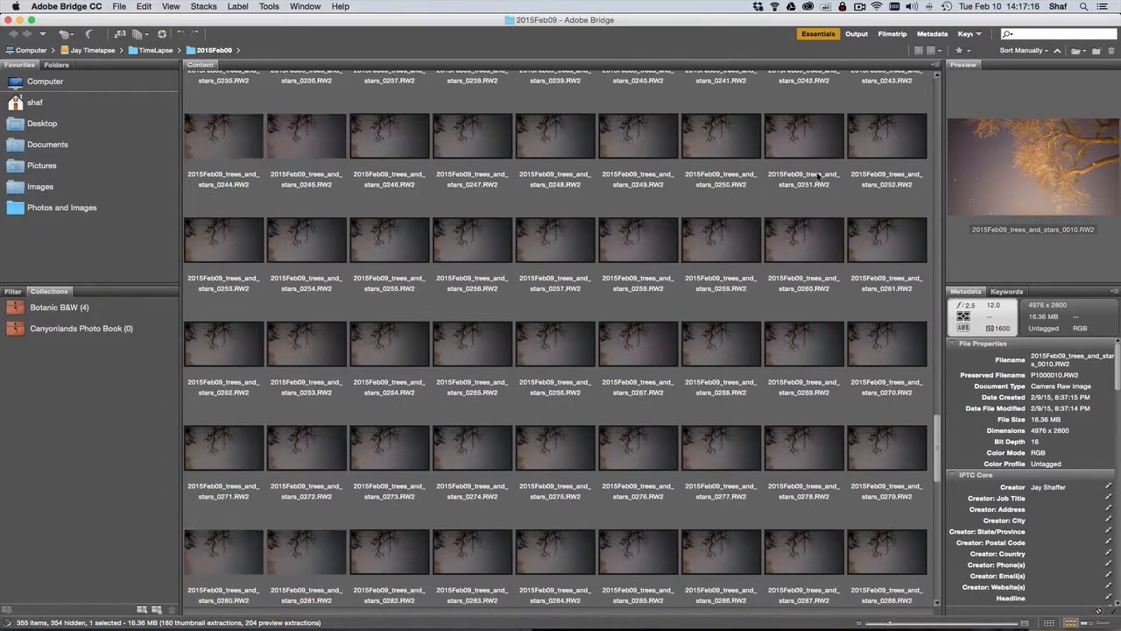
pyautogui.scroll(-2, 817, 178)
pyautogui.scroll(7, 817, 177)
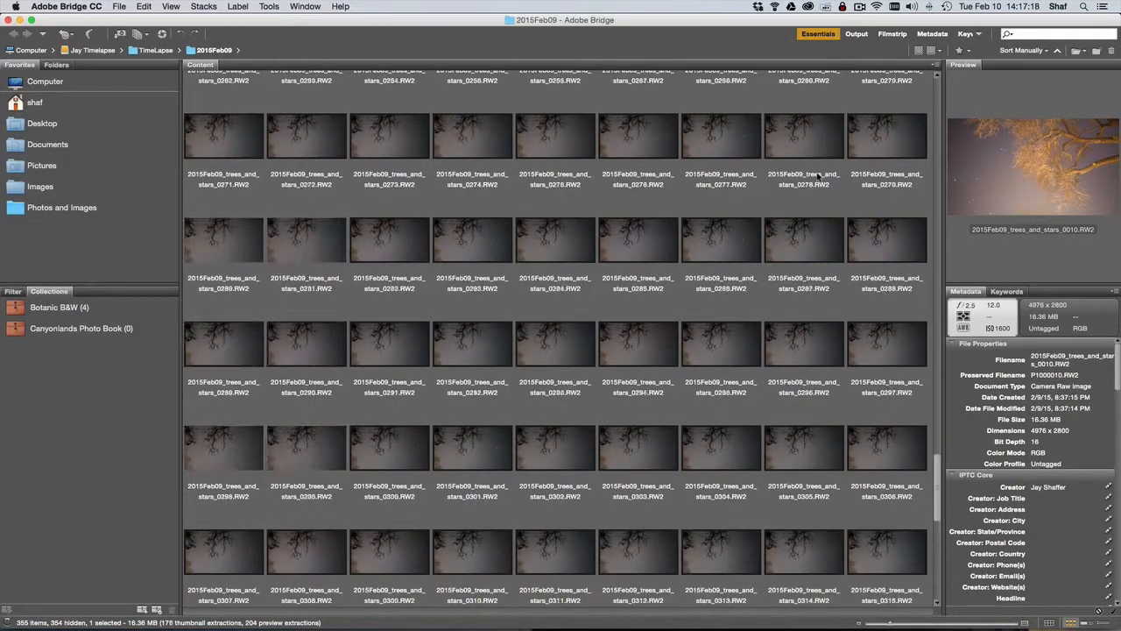
pyautogui.scroll(11, 817, 178)
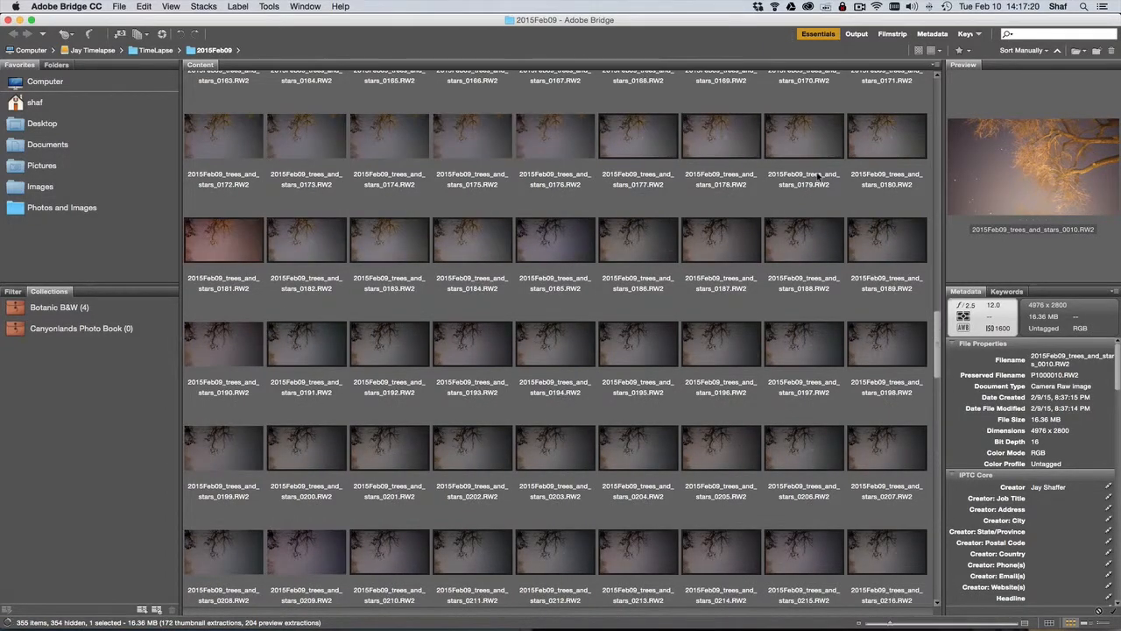
pyautogui.scroll(-3, 817, 178)
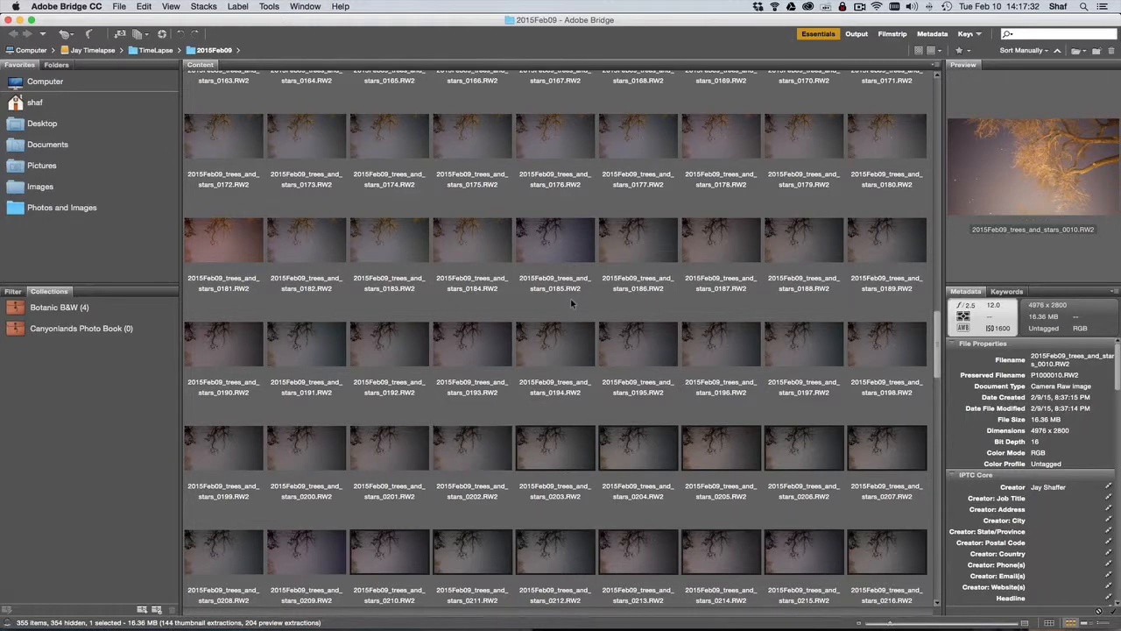
# Open 2015Feb09_trees_and_stars_0185.RW2 in Camera Raw and set its Exposure to -0.90
pyautogui.rightClick(560, 248)
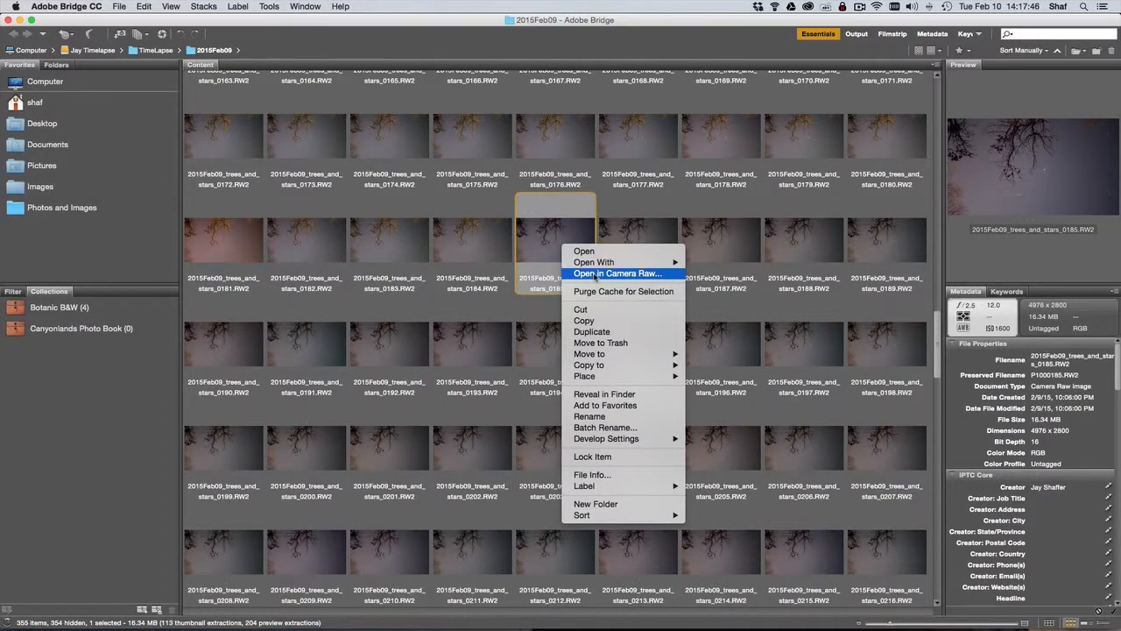
pyautogui.click(595, 274)
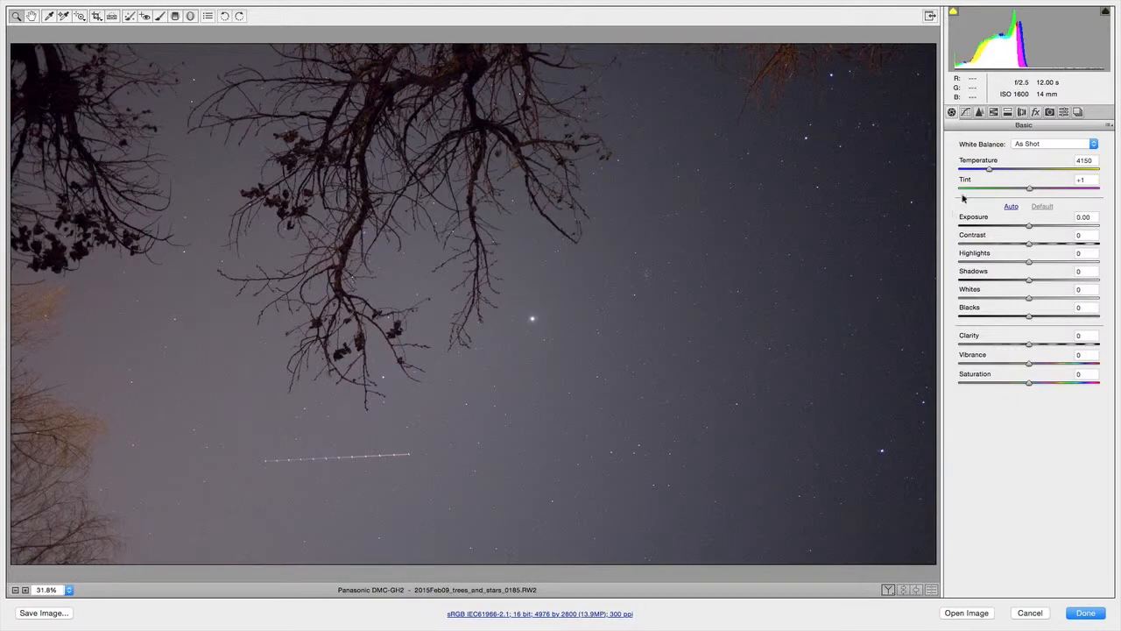
pyautogui.moveTo(1029, 228)
pyautogui.mouseDown()
pyautogui.moveTo(1043, 227)
pyautogui.moveTo(1018, 231)
pyautogui.mouseUp()
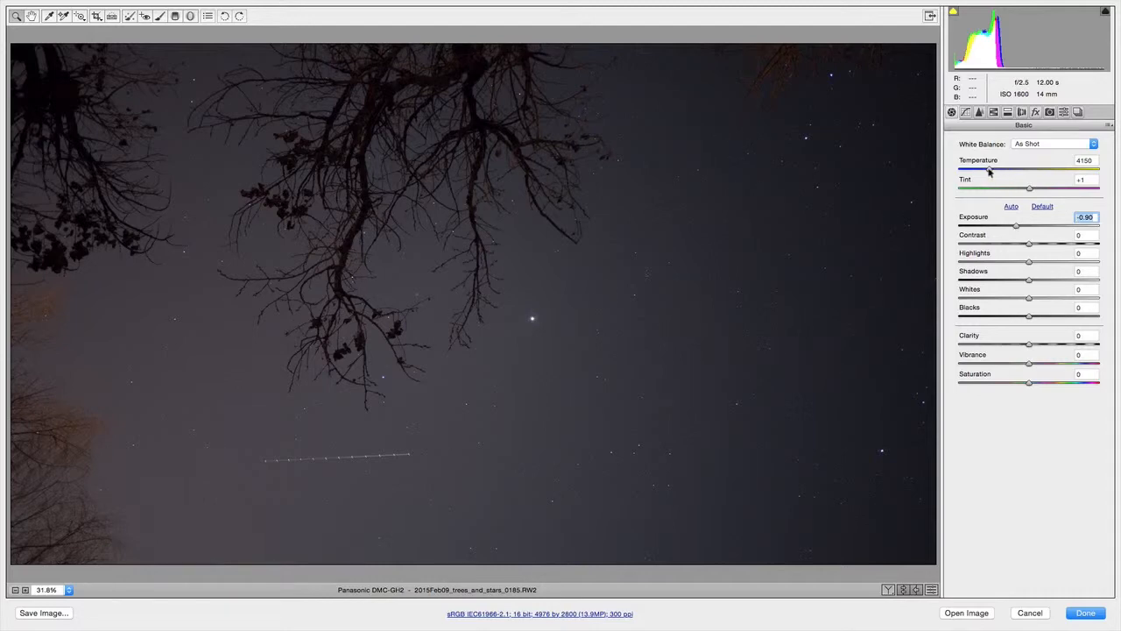
# Set the photo's Temperature to 3400, Whites to +12 and Blacks to +29
pyautogui.moveTo(989, 171); pyautogui.dragTo(978, 173)
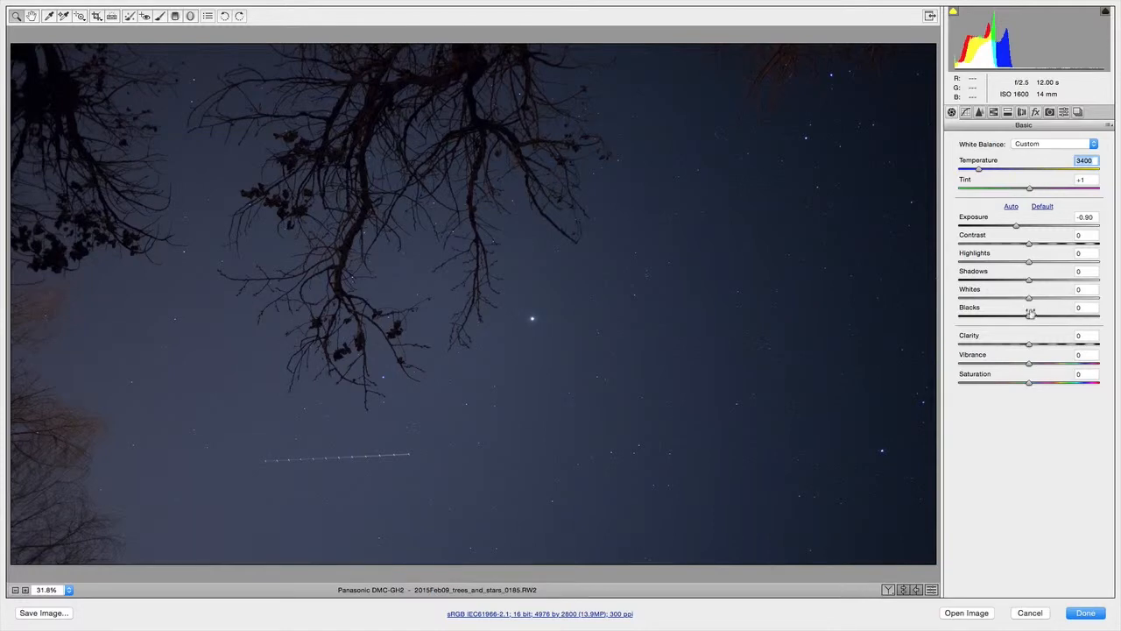
pyautogui.moveTo(1029, 299); pyautogui.dragTo(1041, 299)
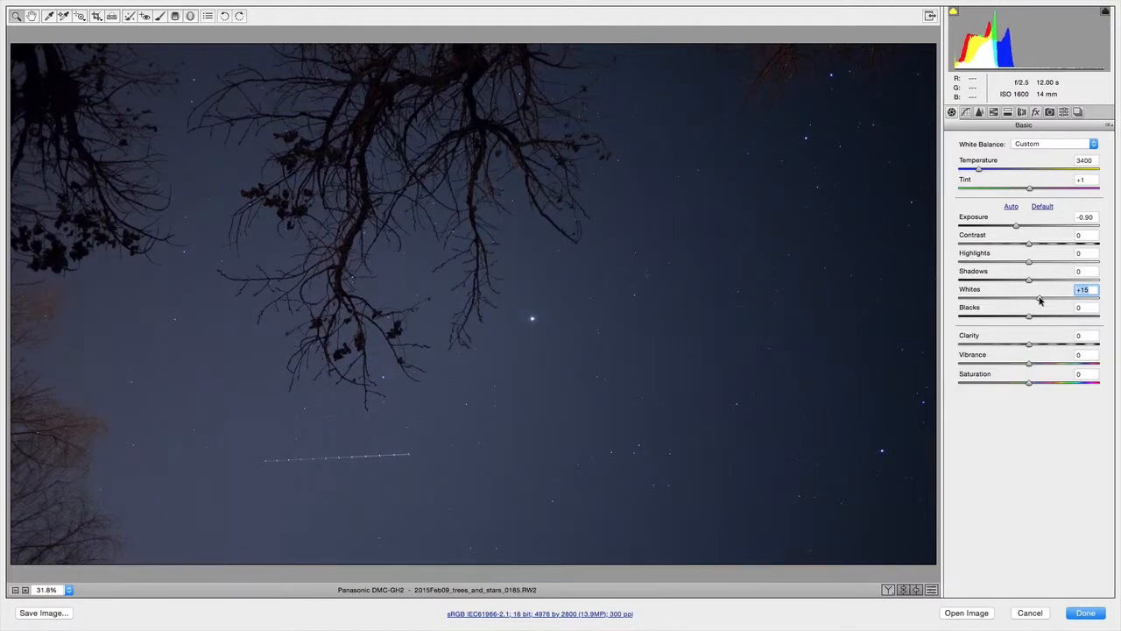
pyautogui.moveTo(1037, 300); pyautogui.dragTo(1052, 321)
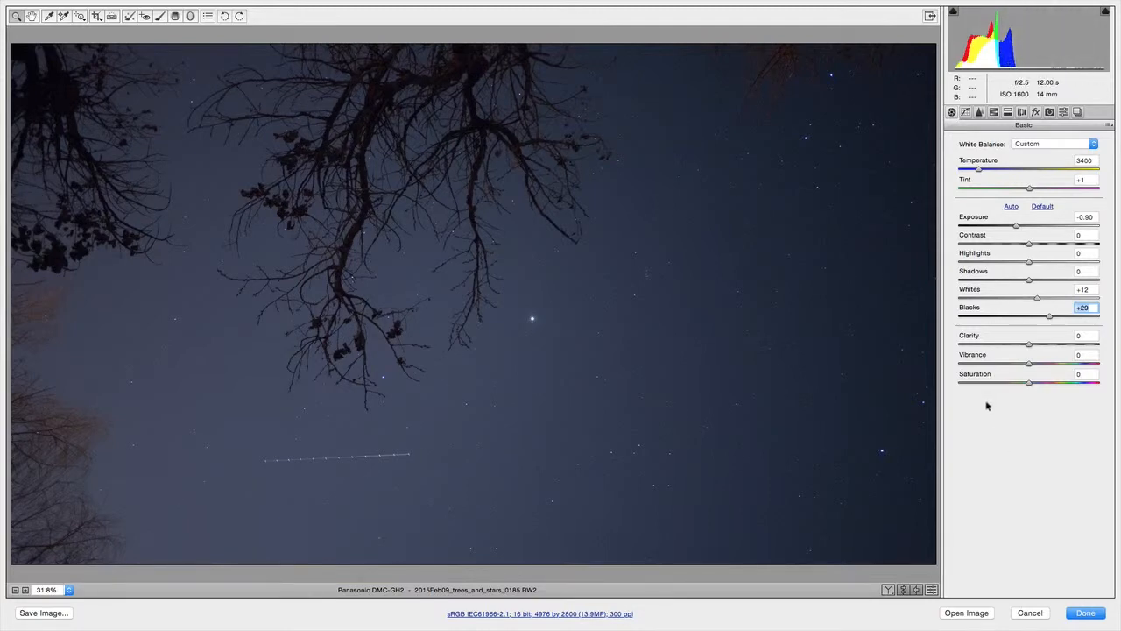
# Set the photo's Clarity to +7, Vibrance to +10 and Saturation to +24, and raise Luminance noise reduction to about 33
pyautogui.moveTo(1030, 347); pyautogui.dragTo(1034, 346)
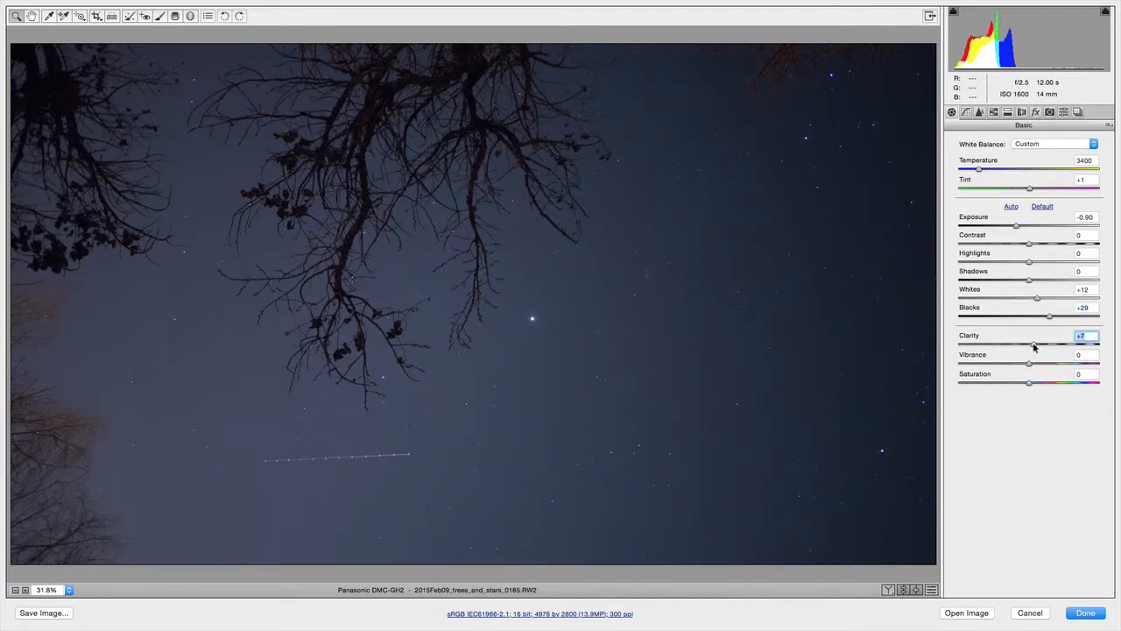
pyautogui.moveTo(1030, 363); pyautogui.dragTo(1050, 384)
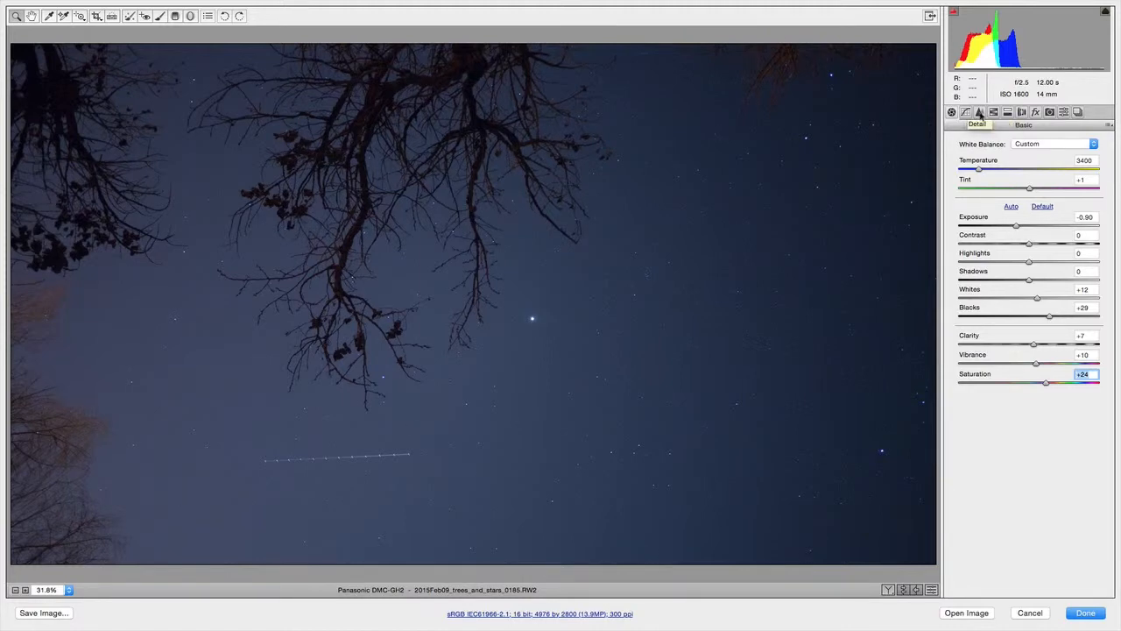
pyautogui.click(980, 114)
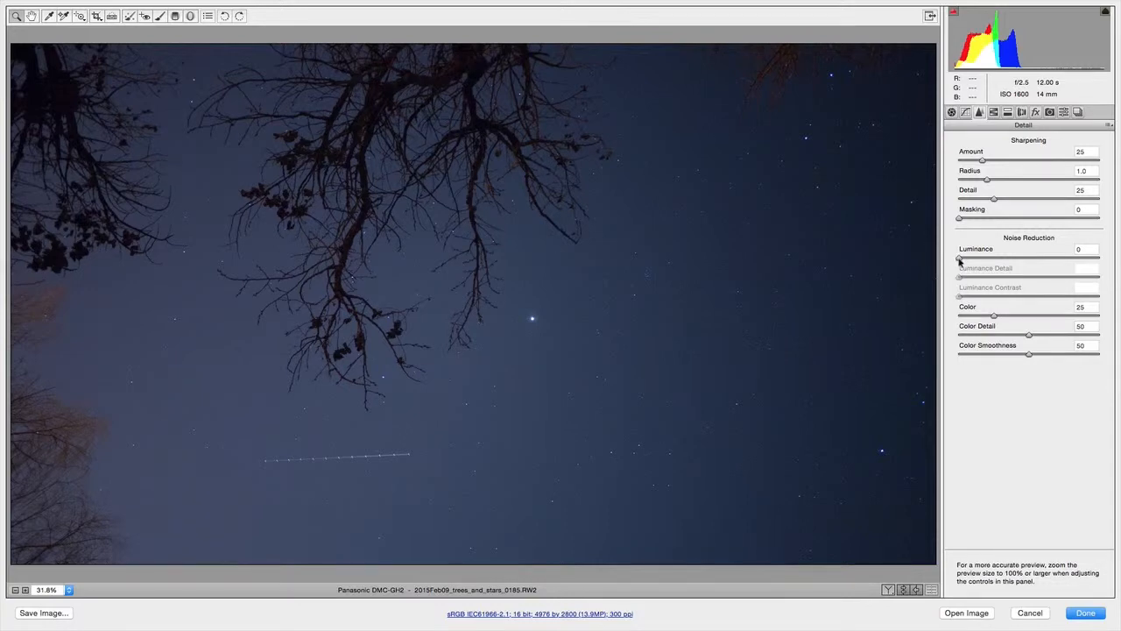
pyautogui.moveTo(959, 260); pyautogui.dragTo(1002, 261)
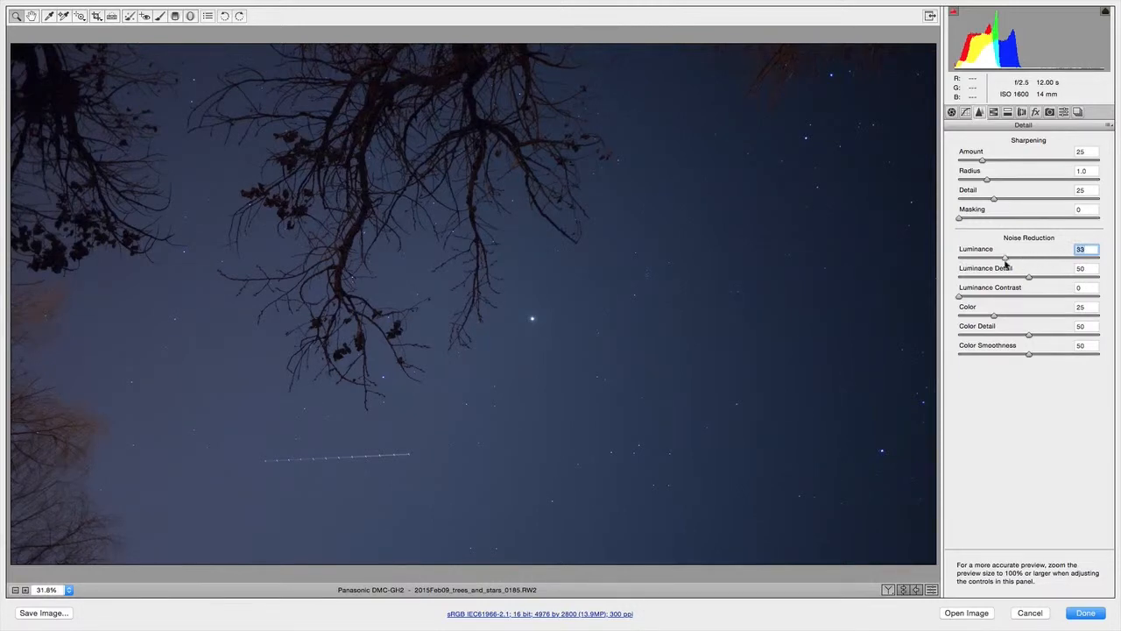
pyautogui.moveTo(1007, 261)
pyautogui.mouseDown()
pyautogui.moveTo(976, 262)
pyautogui.moveTo(1005, 263)
pyautogui.mouseUp()
pyautogui.moveTo(1005, 261); pyautogui.dragTo(1004, 261)
# Save all the photo's Camera Raw settings to the Settings folder as 2015Feb09_trees_and_stars.xmp
pyautogui.click(1079, 112)
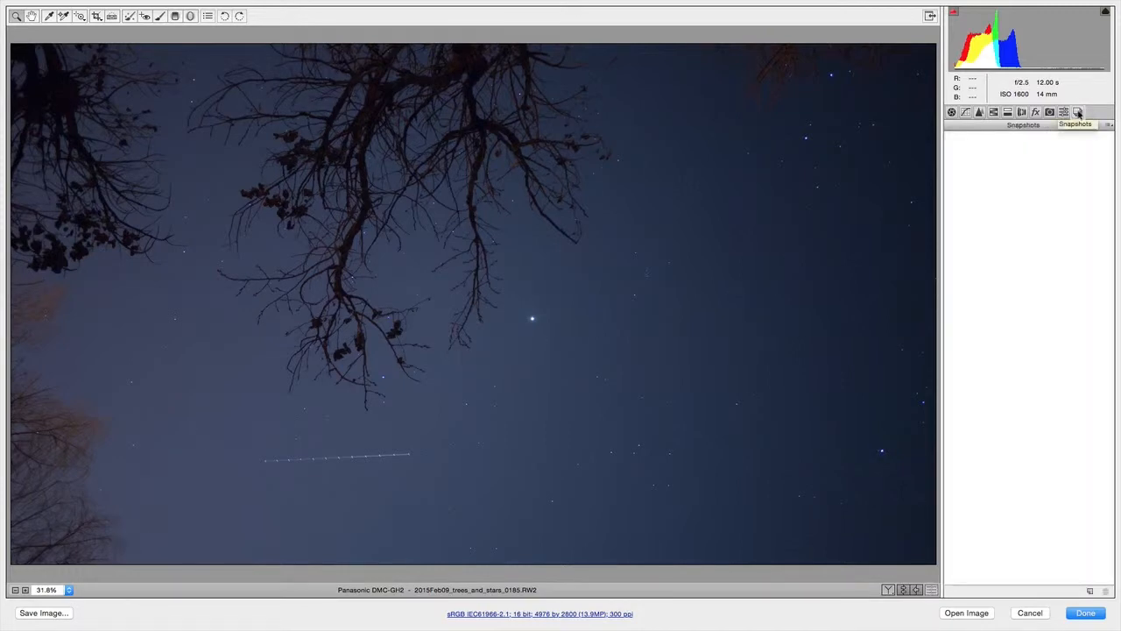
pyautogui.click(952, 112)
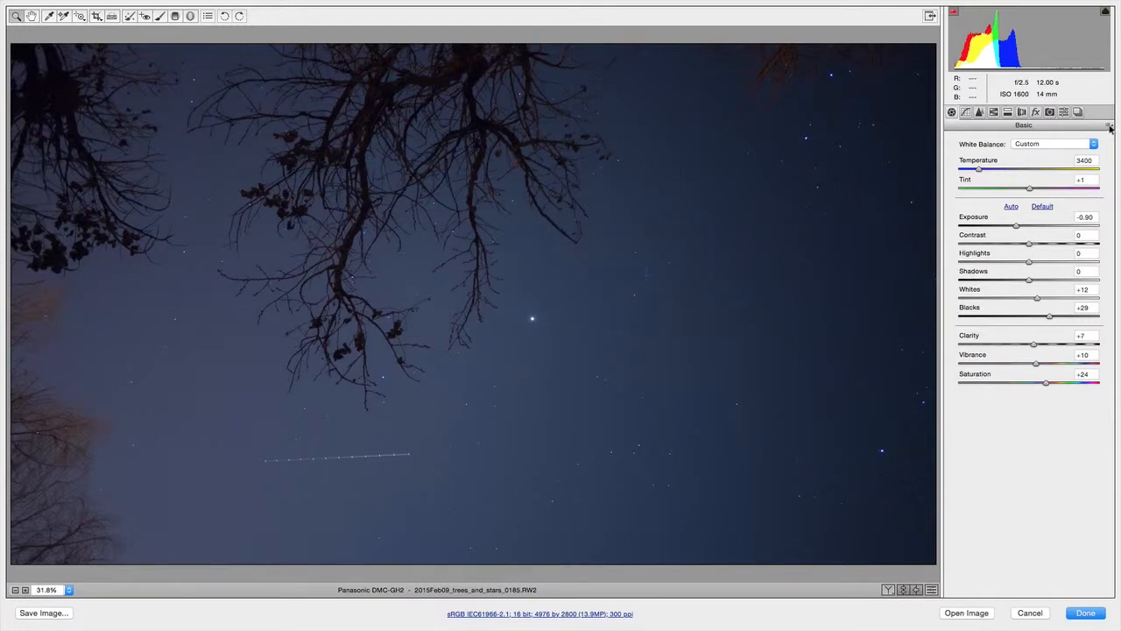
pyautogui.click(1110, 126)
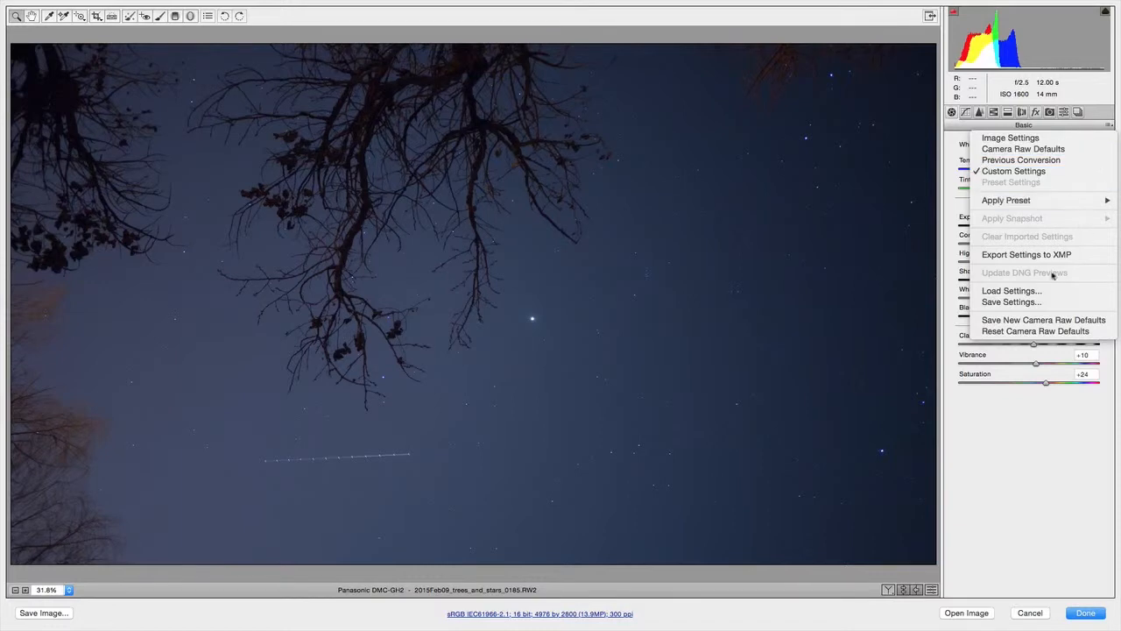
pyautogui.click(1030, 303)
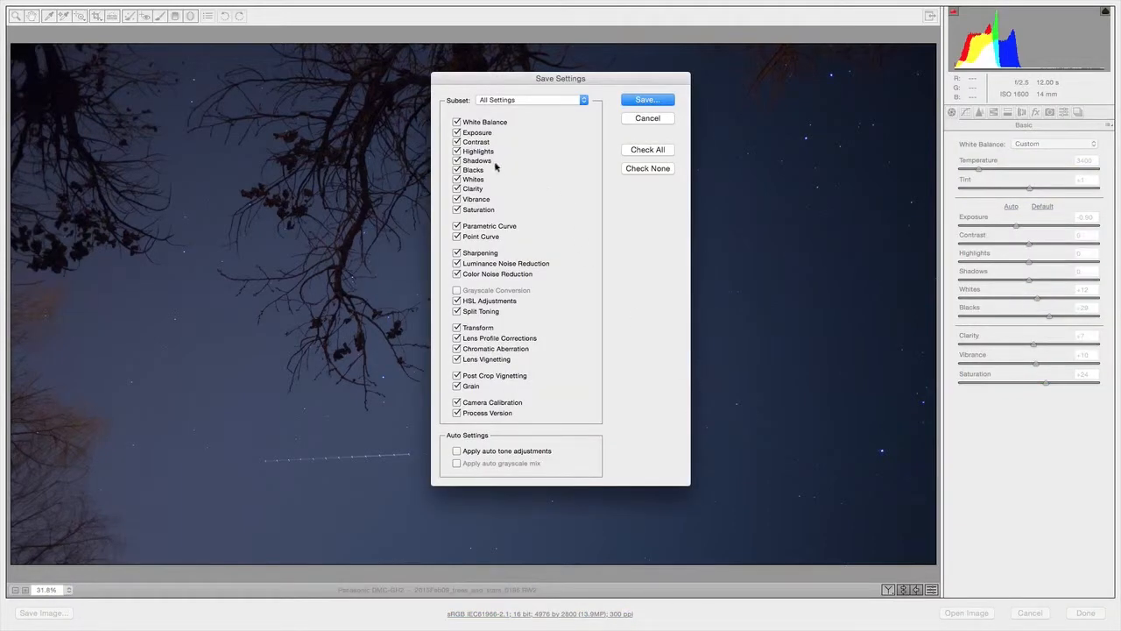
pyautogui.click(645, 101)
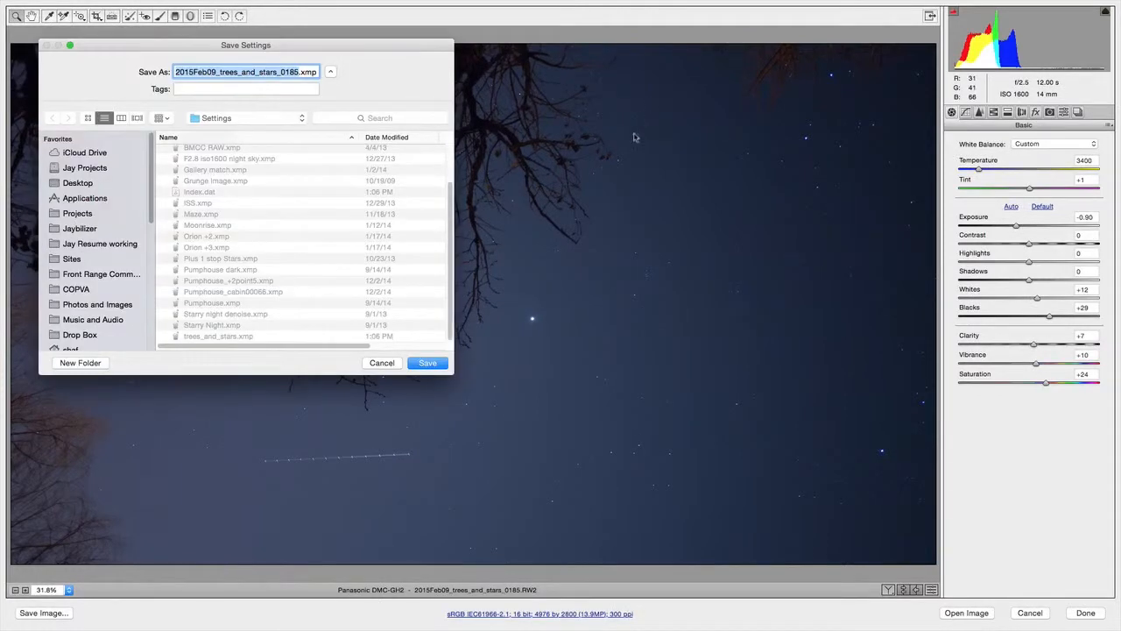
pyautogui.moveTo(201, 46); pyautogui.dragTo(406, 106)
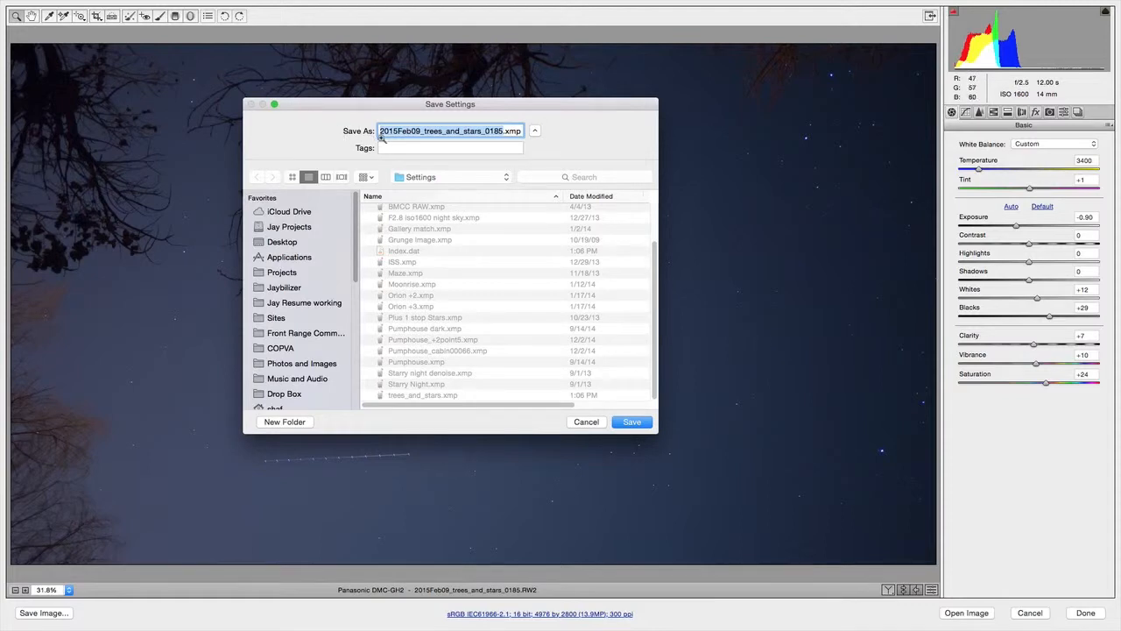
pyautogui.click(485, 130)
pyautogui.moveTo(483, 130); pyautogui.dragTo(506, 130)
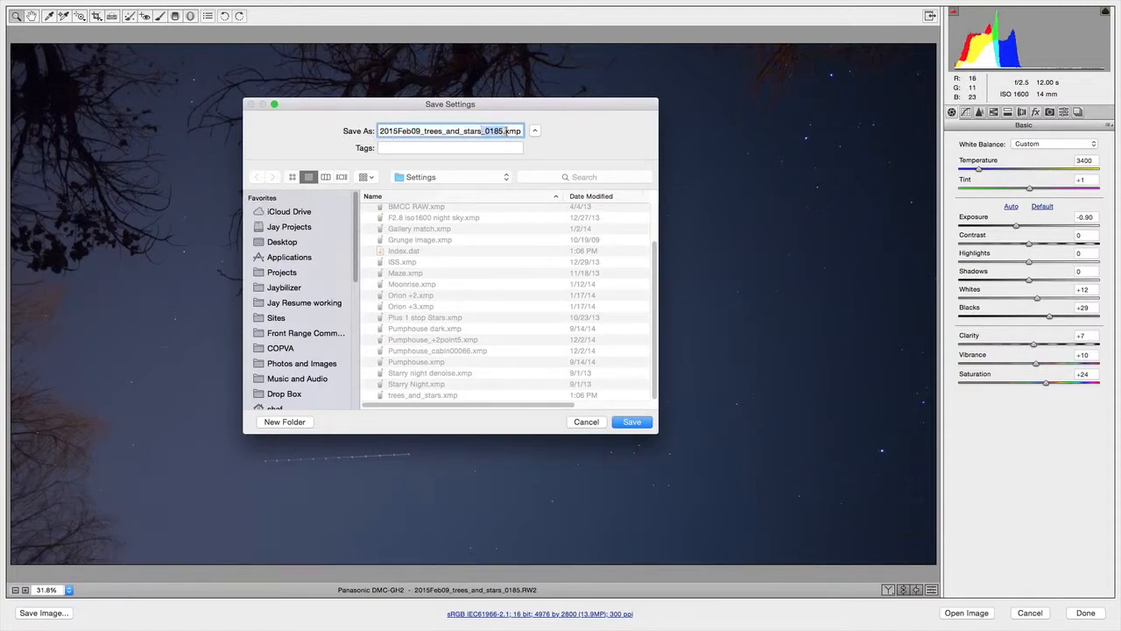
pyautogui.press('BackSpace')
pyautogui.click(633, 423)
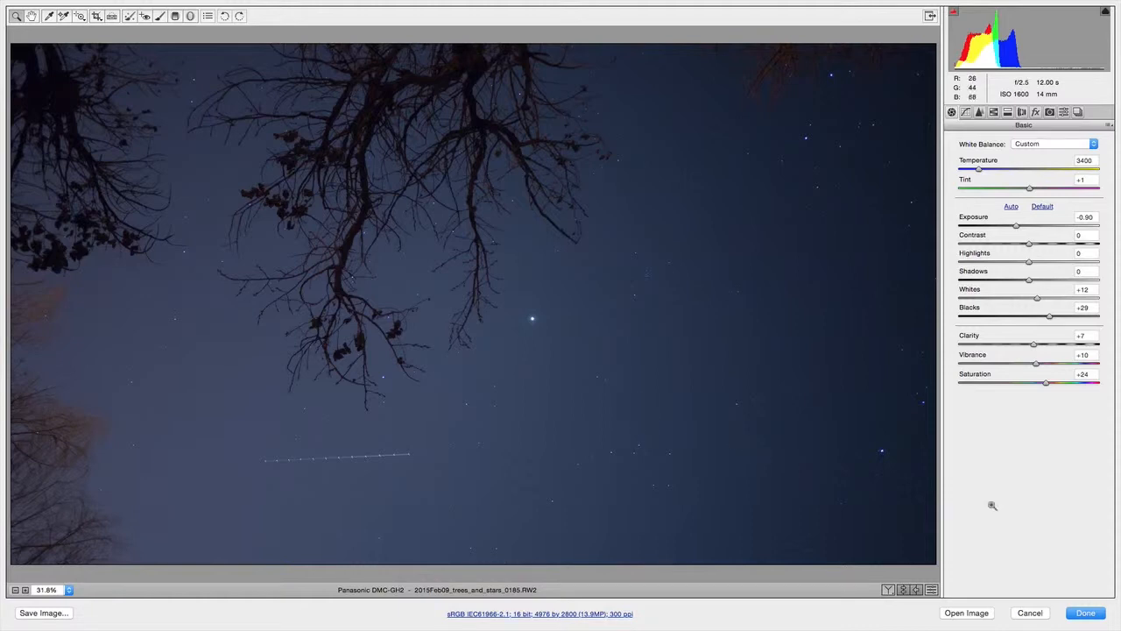
# Leave Camera Raw without applying the edits to the photo and minimize both Bridge windows
pyautogui.click(1031, 613)
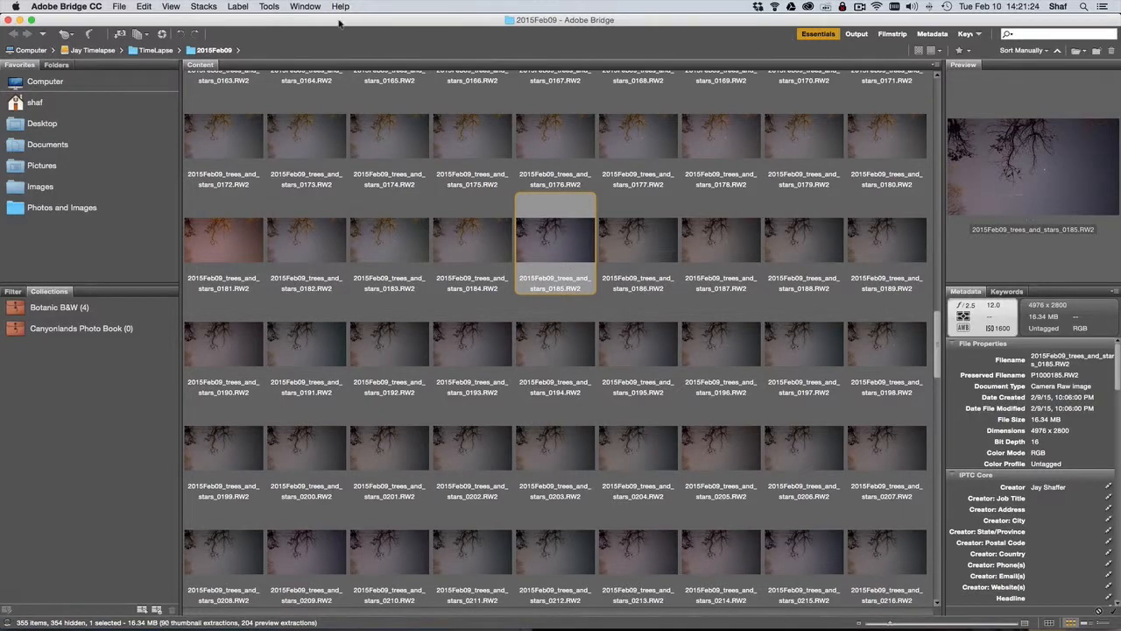
pyautogui.click(20, 19)
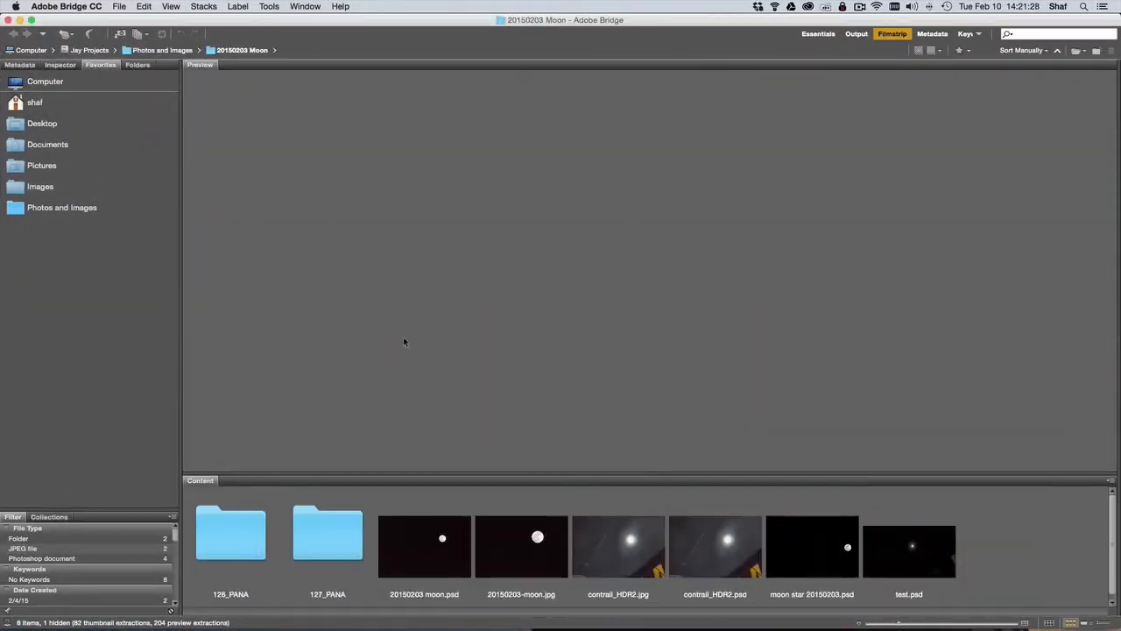
pyautogui.click(20, 19)
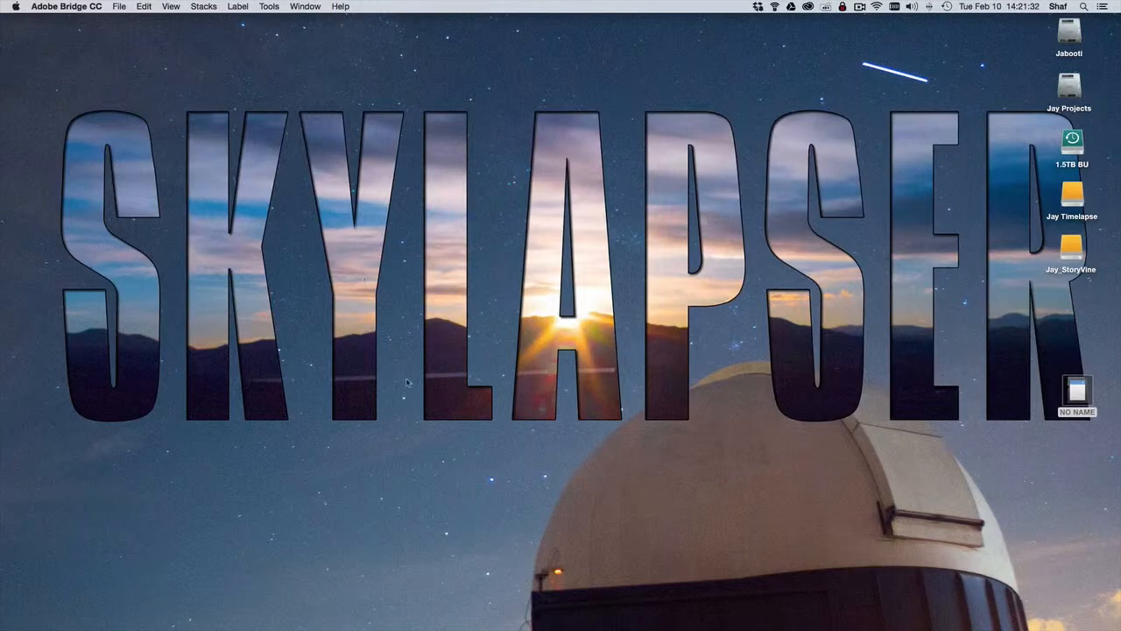
# Switch to Adobe After Effects CC 2014 and dismiss its welcome screen
pyautogui.moveTo(377, 620)
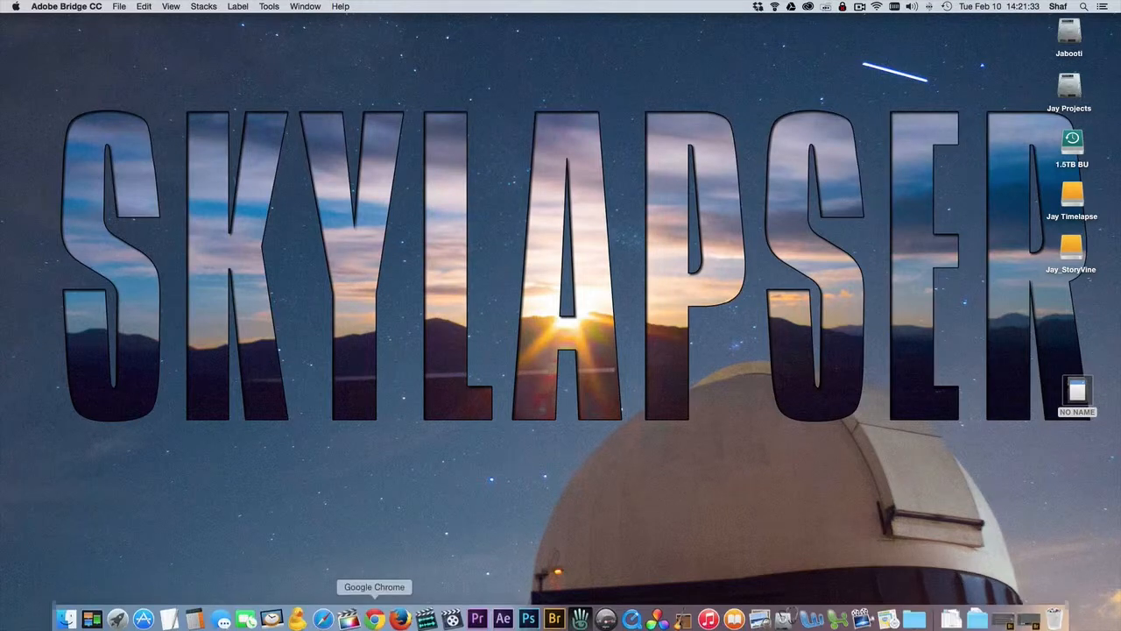
pyautogui.click(505, 619)
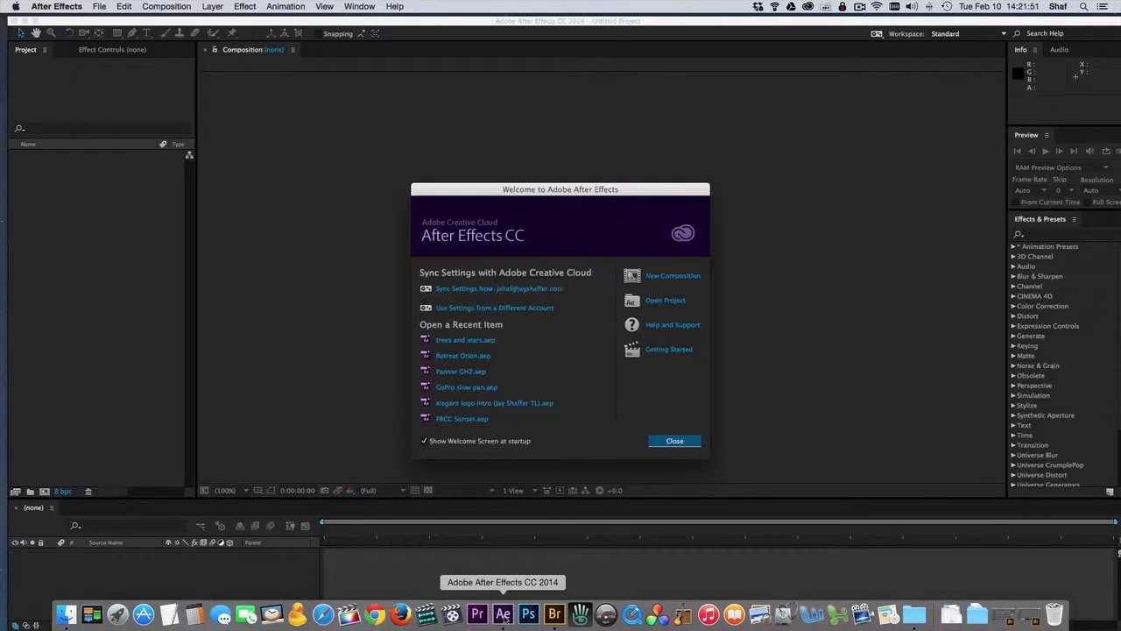
pyautogui.click(673, 442)
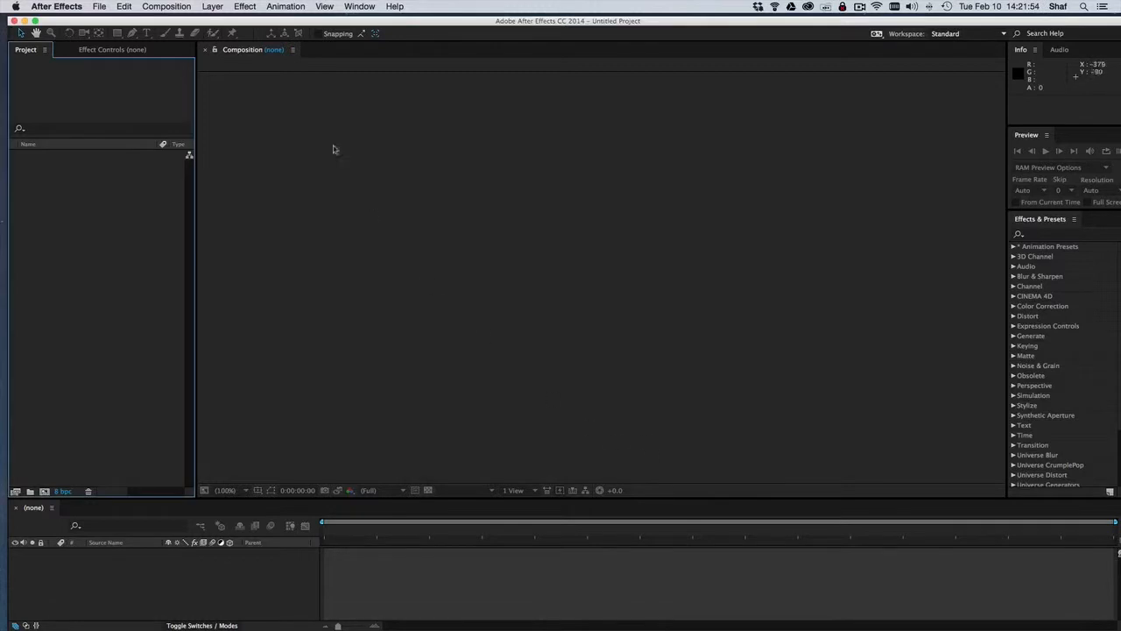
# Start saving the project under a new name and expand the 2015Feb09 folder inside TimeLapse on the time-lapse drive
pyautogui.click(99, 8)
pyautogui.moveTo(116, 107)
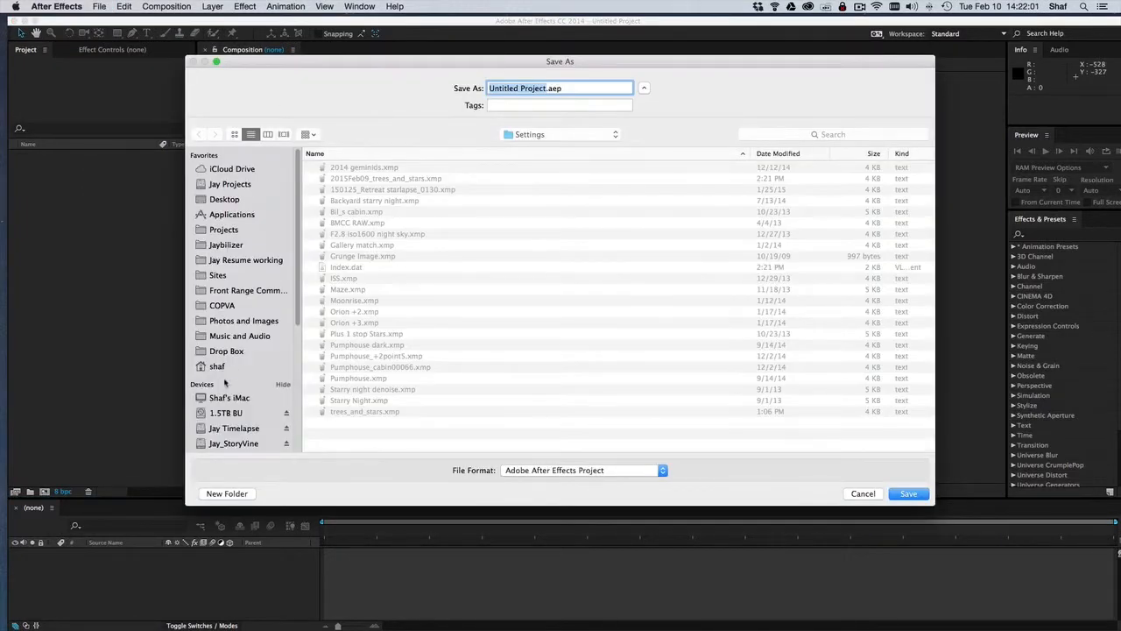
pyautogui.scroll(-3, 225, 383)
pyautogui.scroll(2, 225, 383)
pyautogui.click(233, 333)
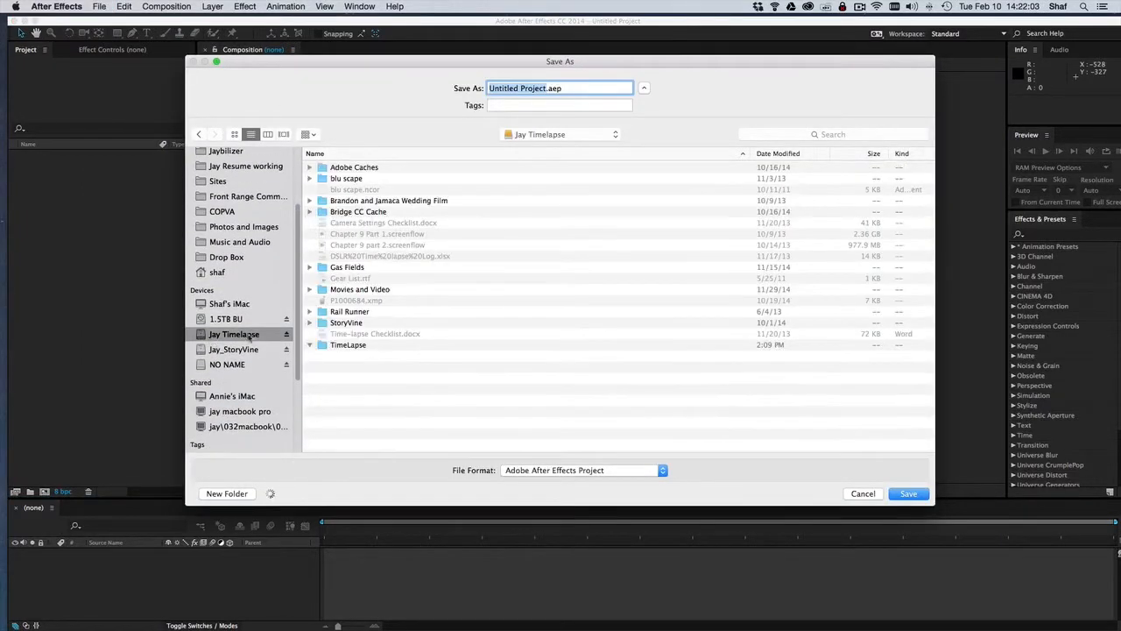
pyautogui.click(310, 345)
pyautogui.scroll(-3, 321, 324)
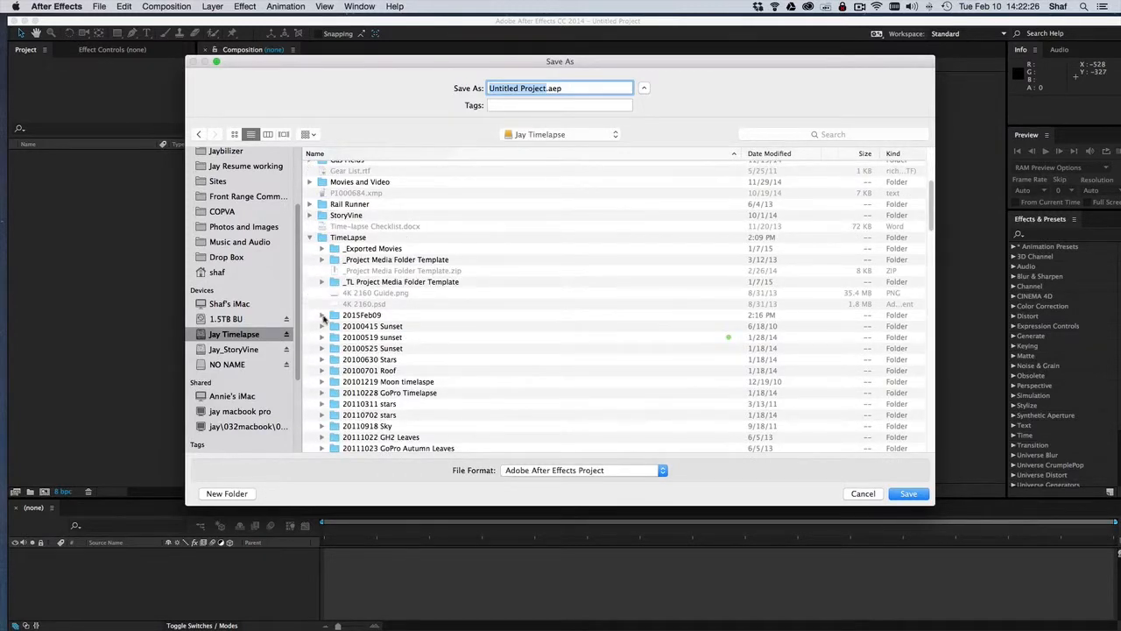
pyautogui.scroll(1, 322, 320)
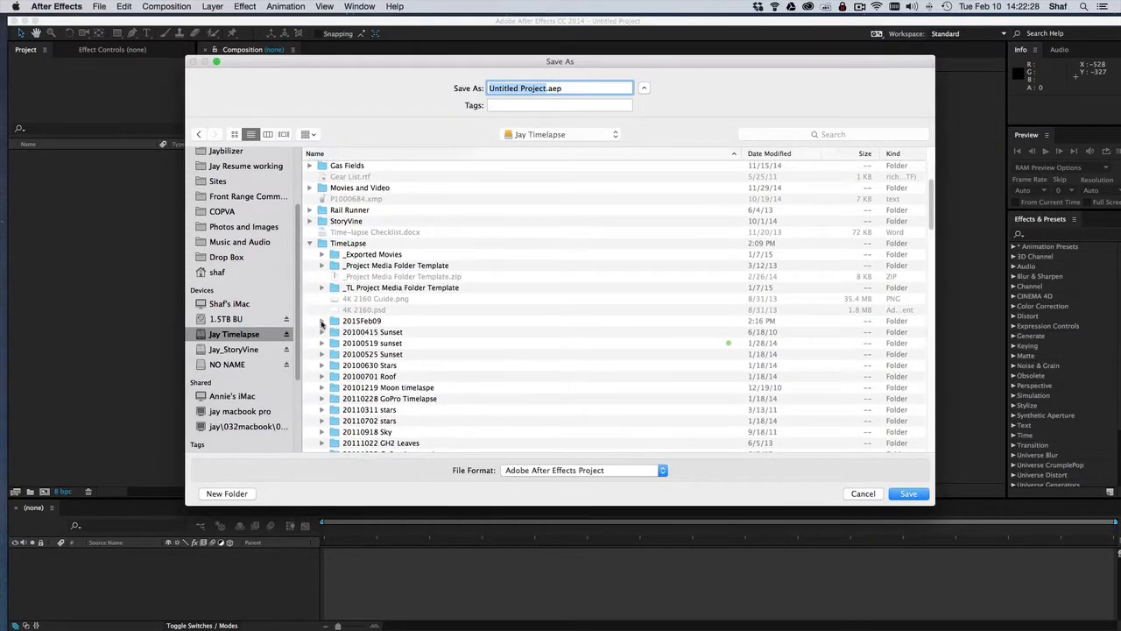
pyautogui.click(363, 321)
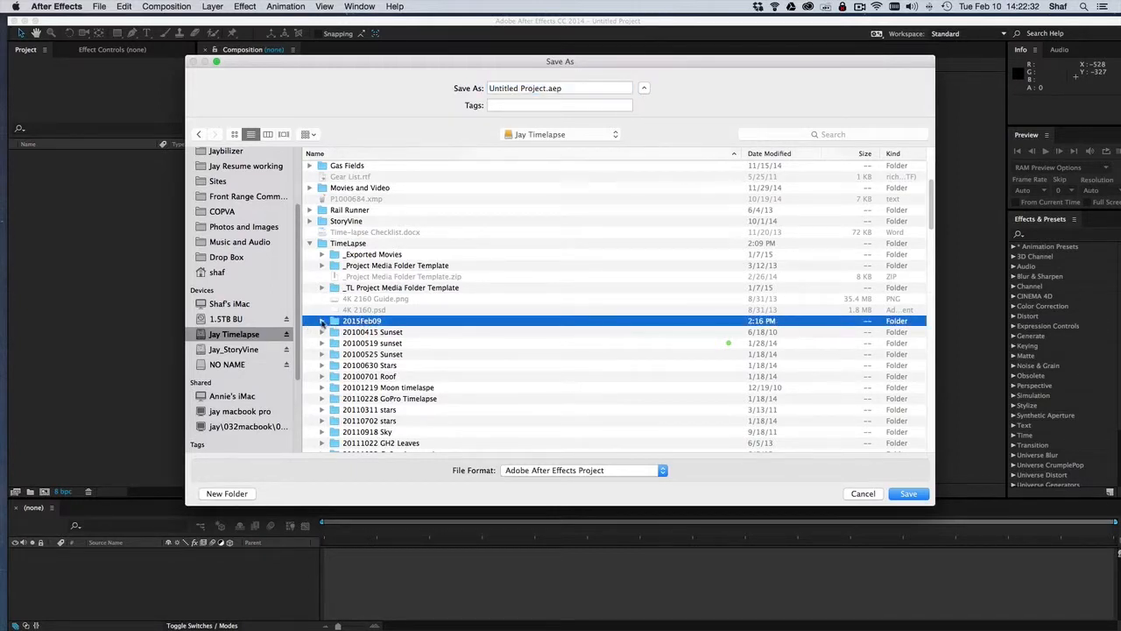
pyautogui.scroll(-1, 322, 322)
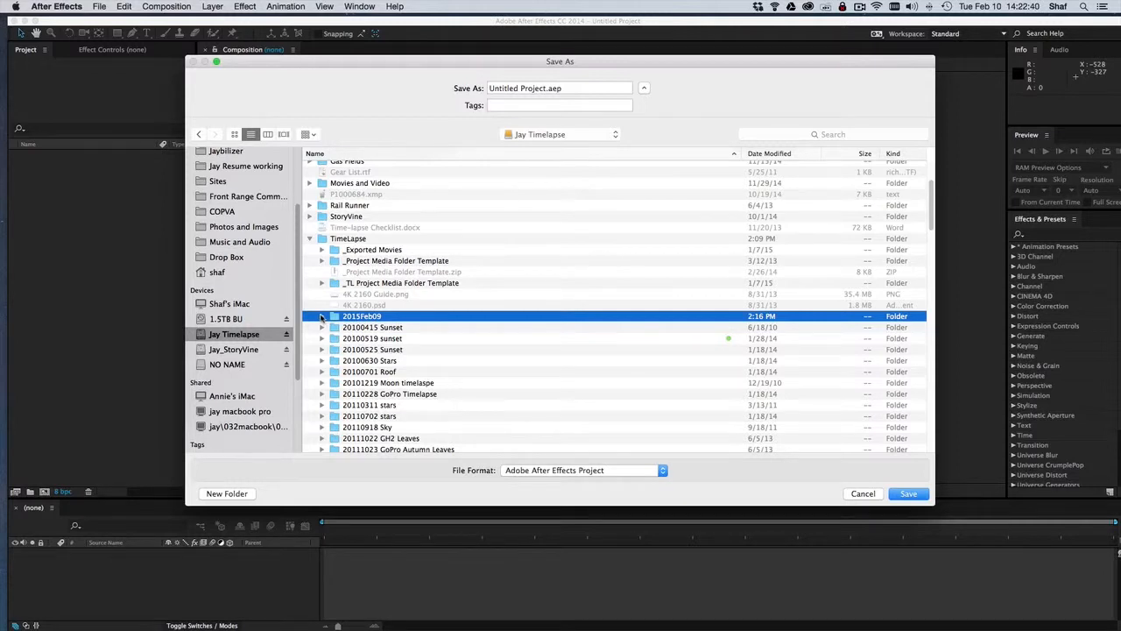
pyautogui.click(322, 316)
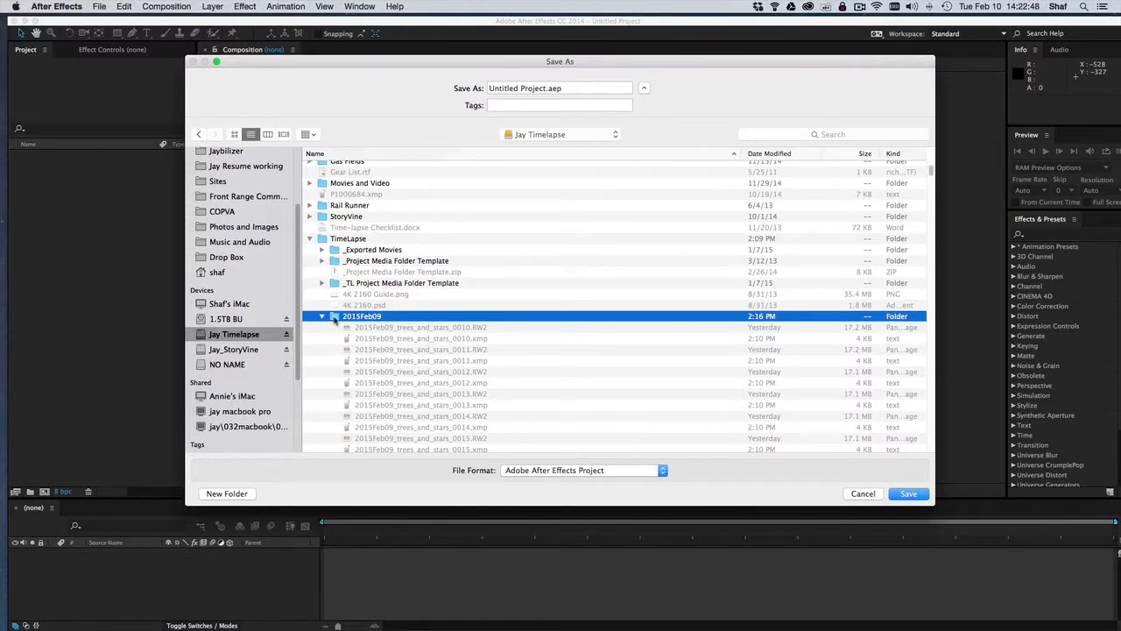
# Create a new folder named 02 Project on the time-lapse drive as the save location
pyautogui.click(236, 496)
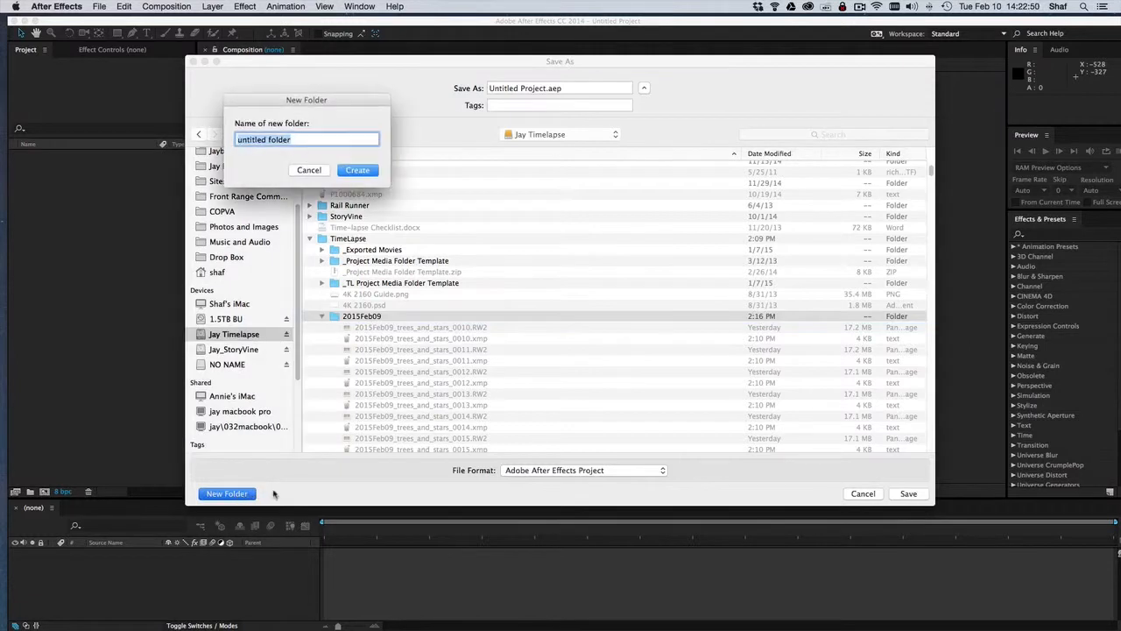
pyautogui.moveTo(300, 140); pyautogui.dragTo(199, 134)
pyautogui.write('02 Project')
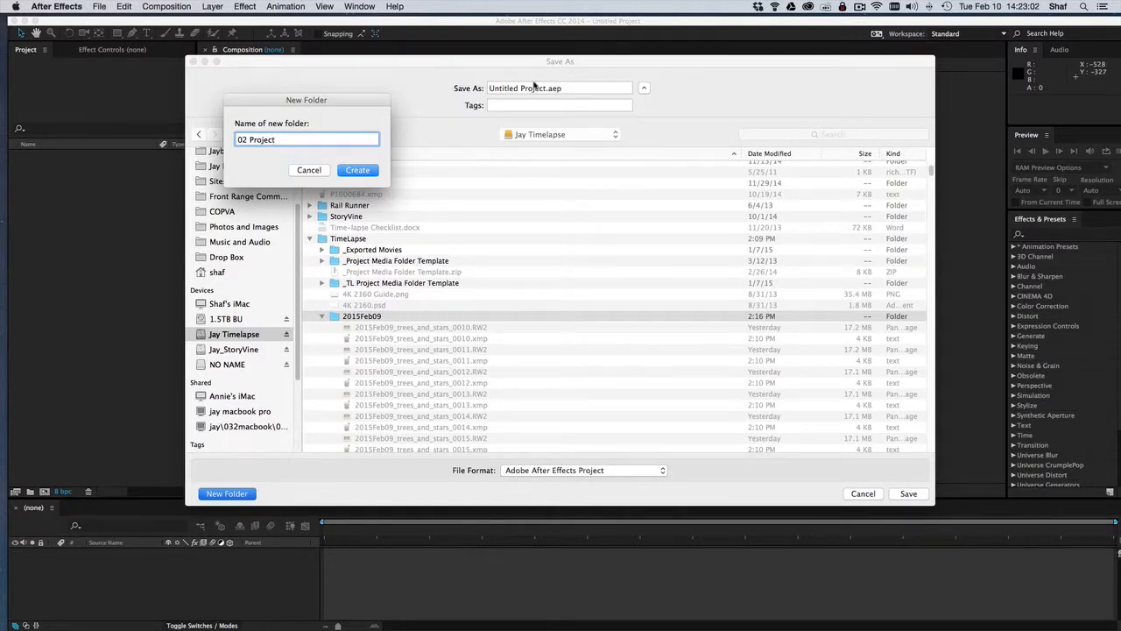
pyautogui.click(366, 171)
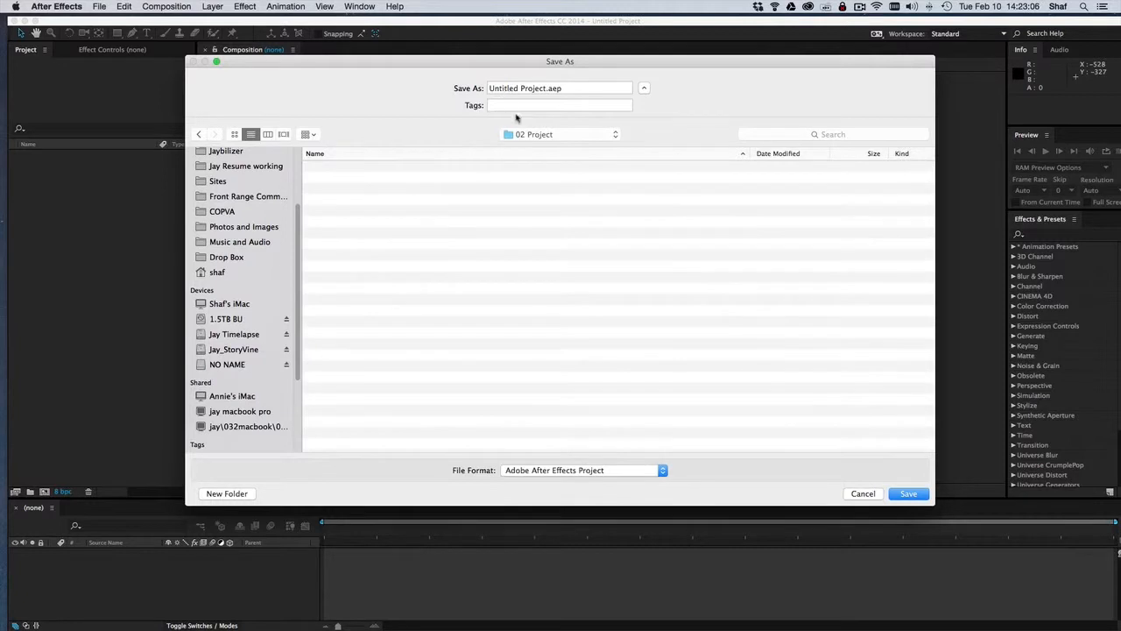
# Save the project in the 02 Project folder as 20150209 trees and stars.aep
pyautogui.click(541, 88)
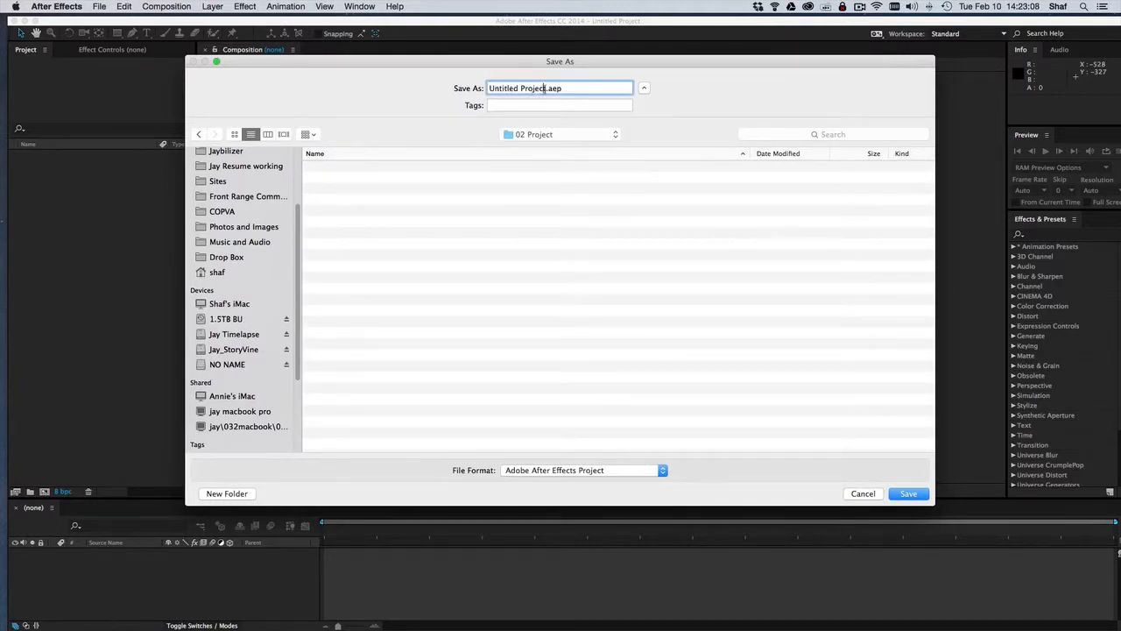
pyautogui.moveTo(545, 88); pyautogui.dragTo(488, 88)
pyautogui.write('20150')
pyautogui.write('209')
pyautogui.write(' trees')
pyautogui.write(' and st')
pyautogui.write('ars')
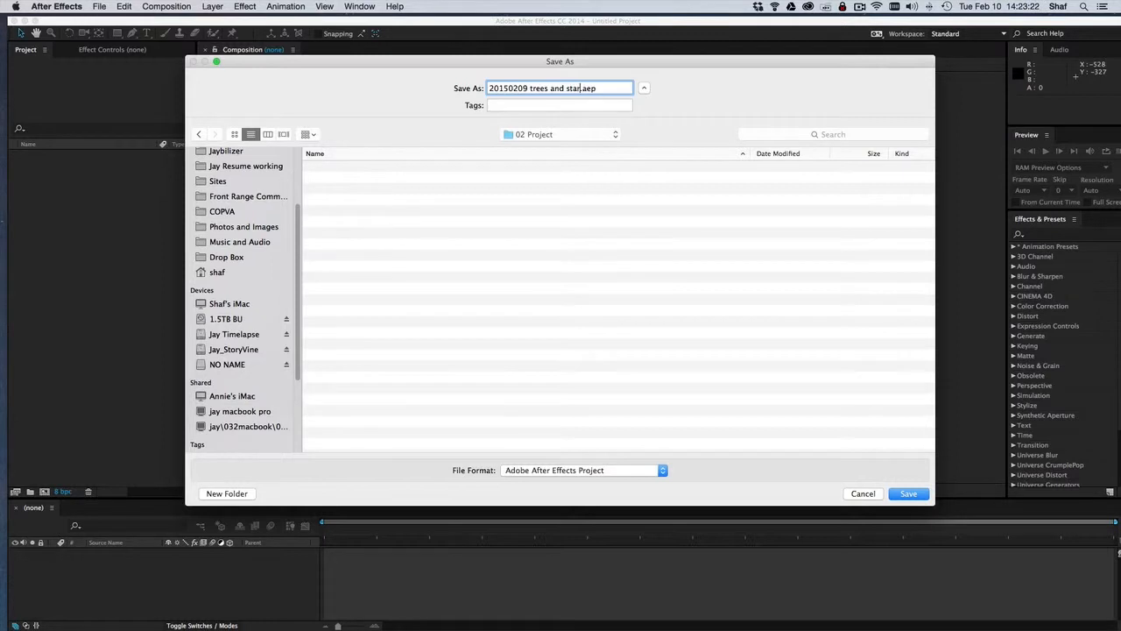
pyautogui.click(894, 496)
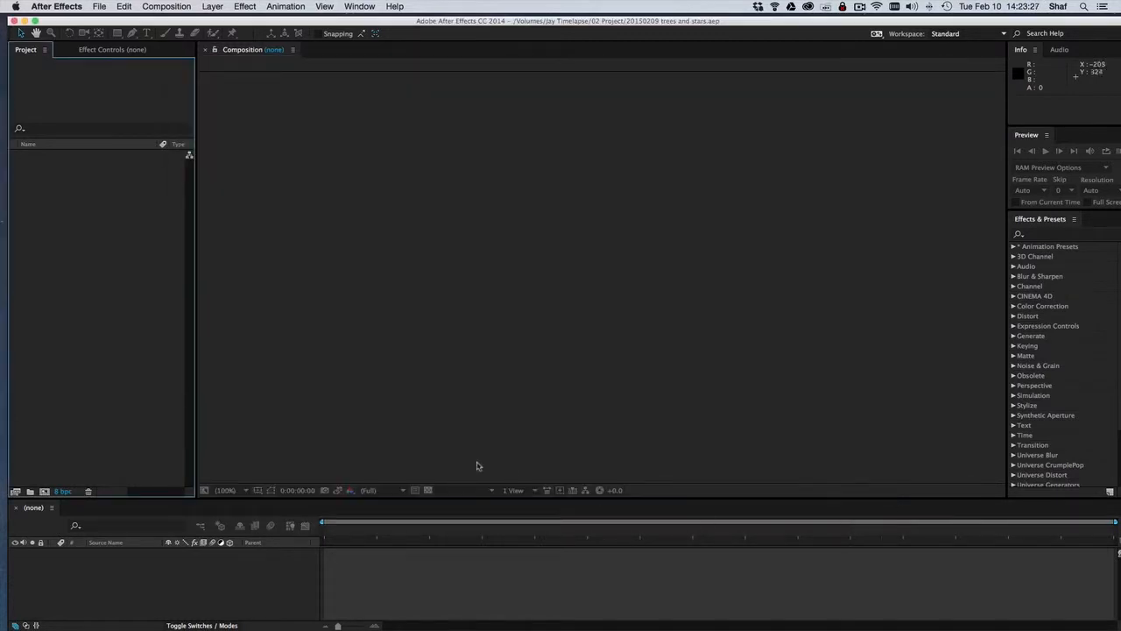
# Import the 2015Feb09 folder's raw photos as a Camera Raw sequence starting from frame 0010, accepting the missing-frame warning
pyautogui.rightClick(100, 200)
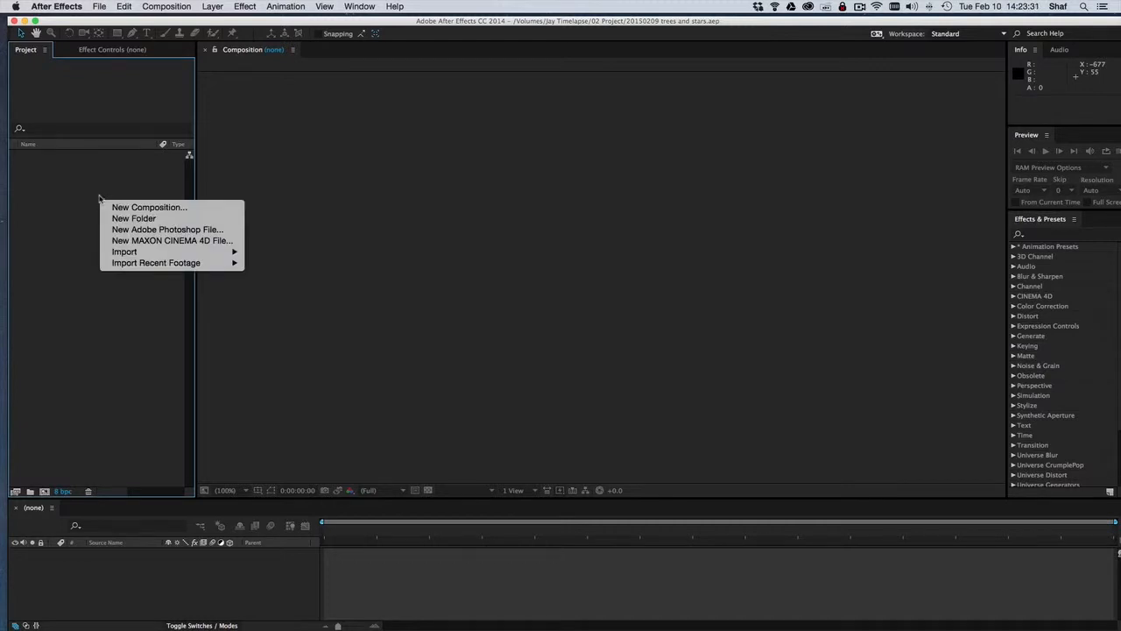
pyautogui.moveTo(140, 255)
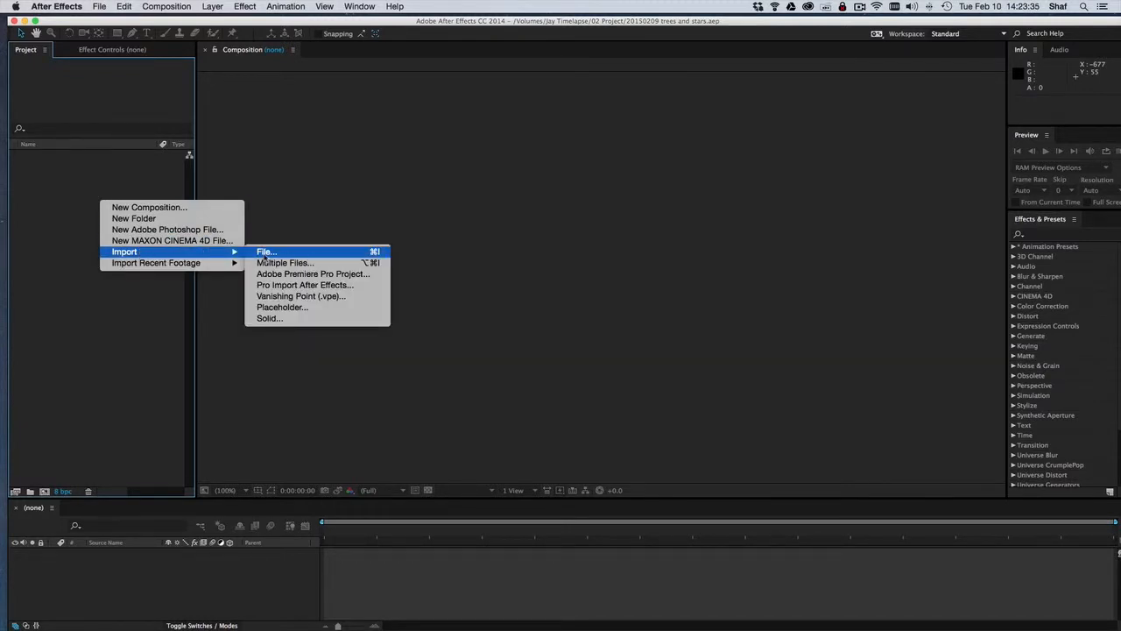
pyautogui.click(263, 253)
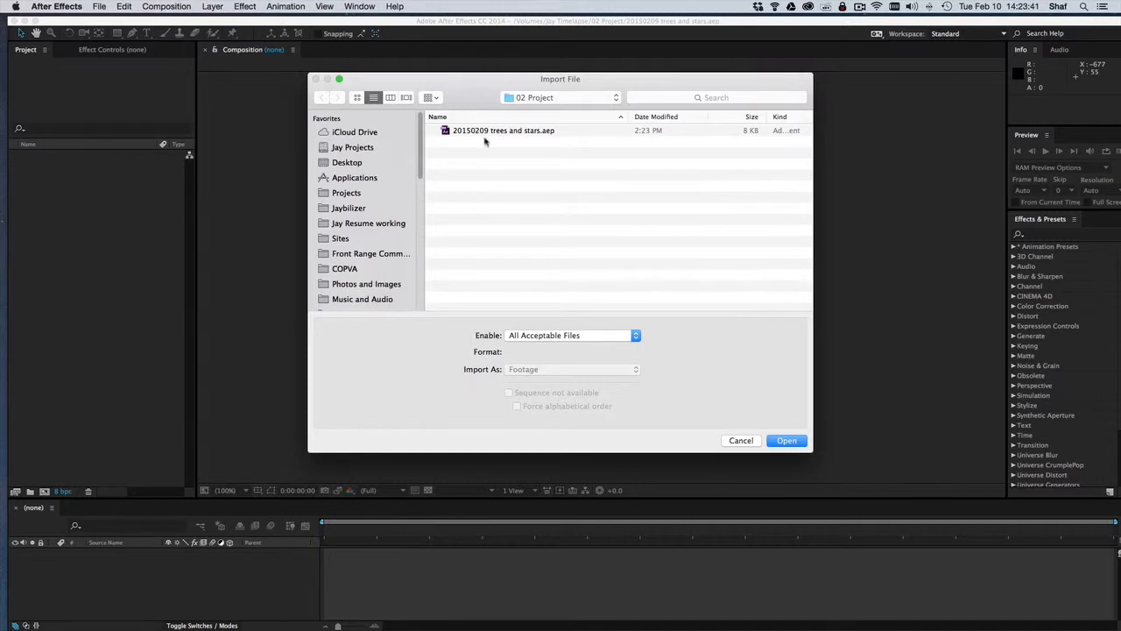
pyautogui.click(544, 101)
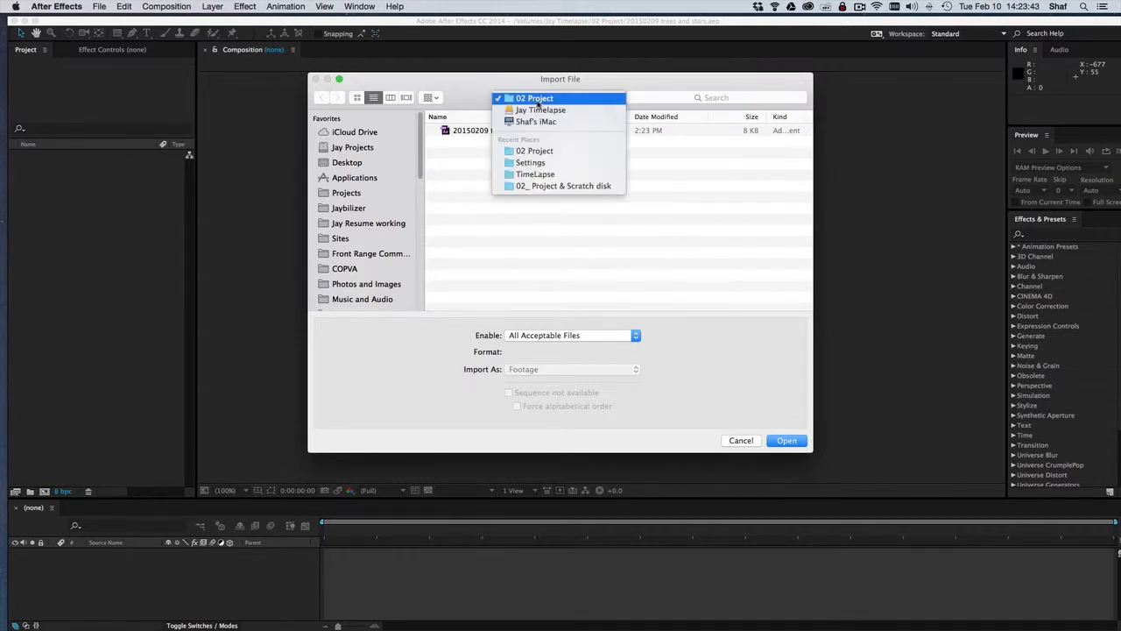
pyautogui.click(539, 110)
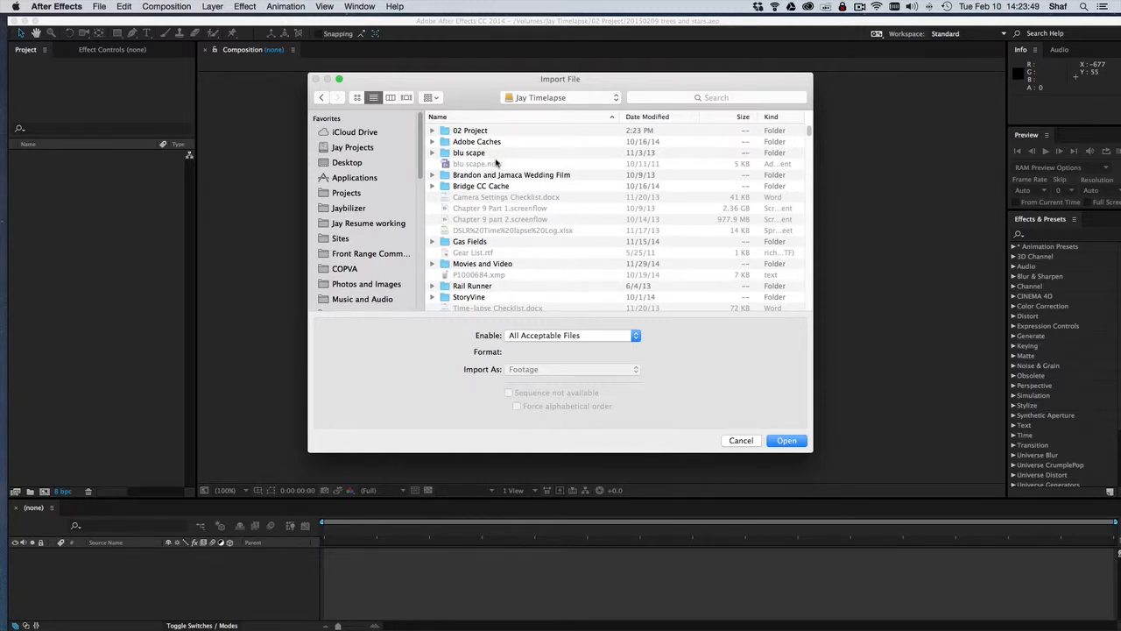
pyautogui.scroll(-10, 496, 163)
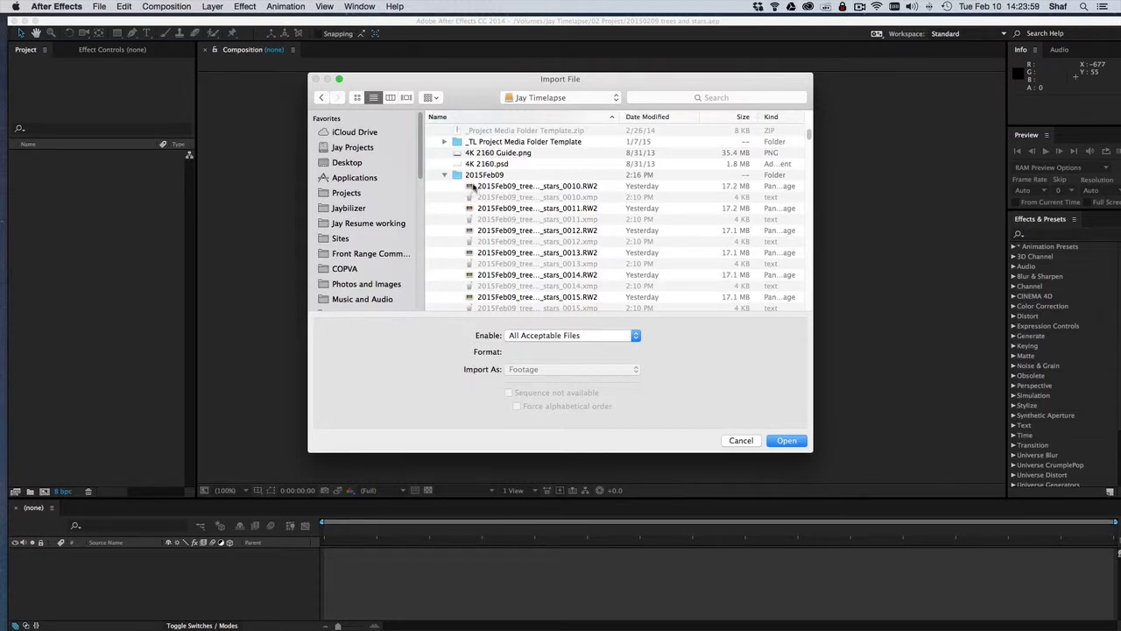
pyautogui.click(473, 188)
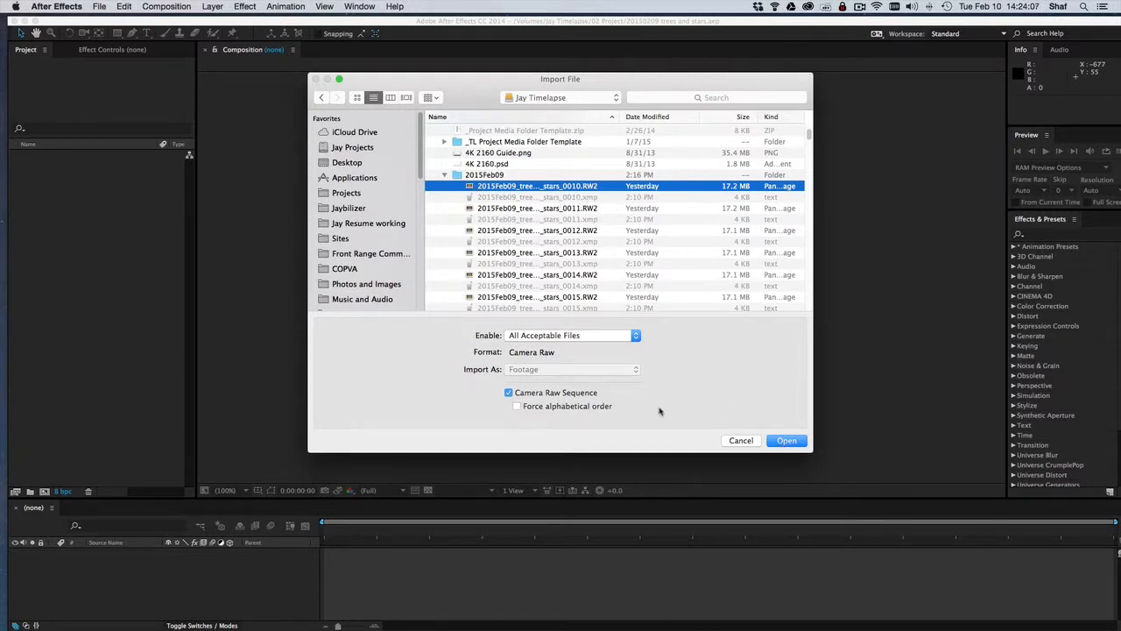
pyautogui.click(787, 441)
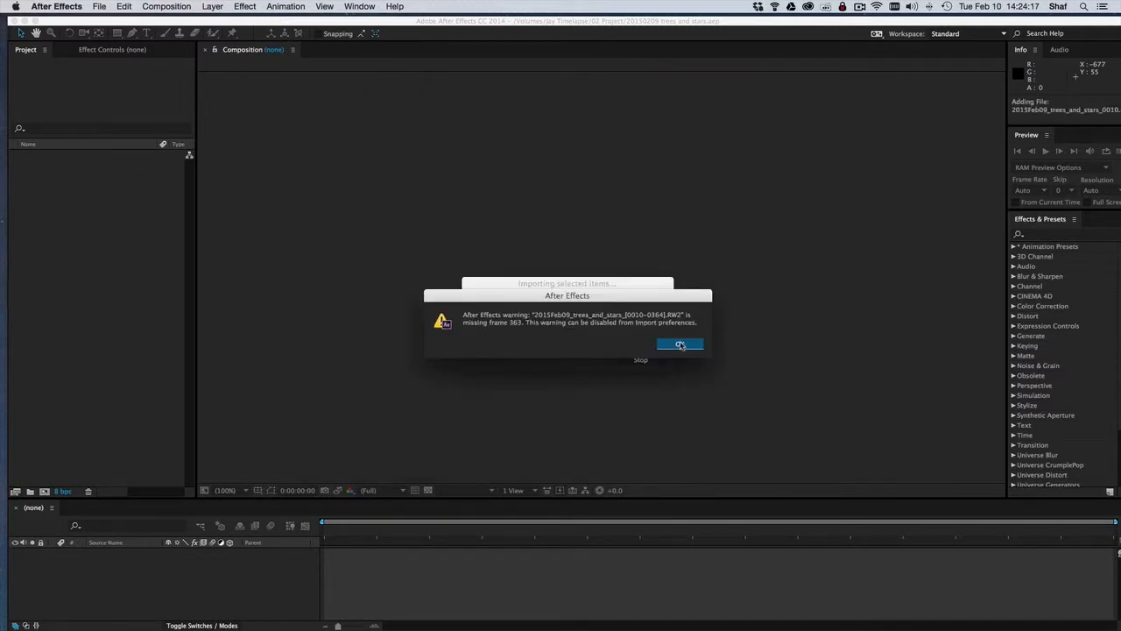
pyautogui.click(682, 345)
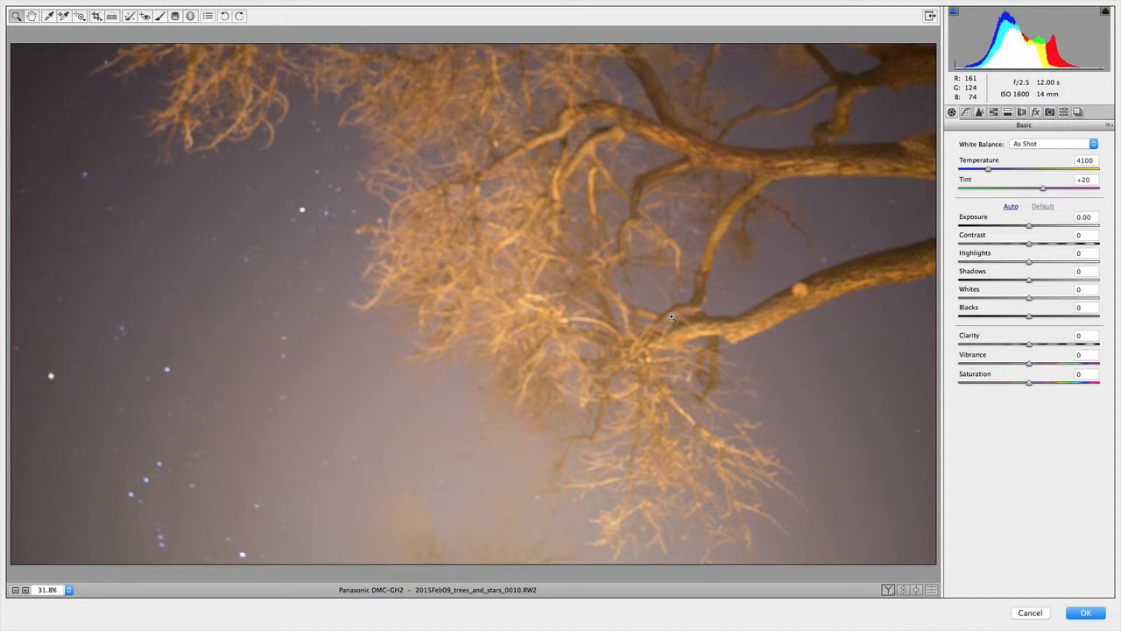
# Load the saved 2015Feb09_trees_and_stars.xmp Camera Raw settings and apply them to the imported sequence
pyautogui.click(1110, 127)
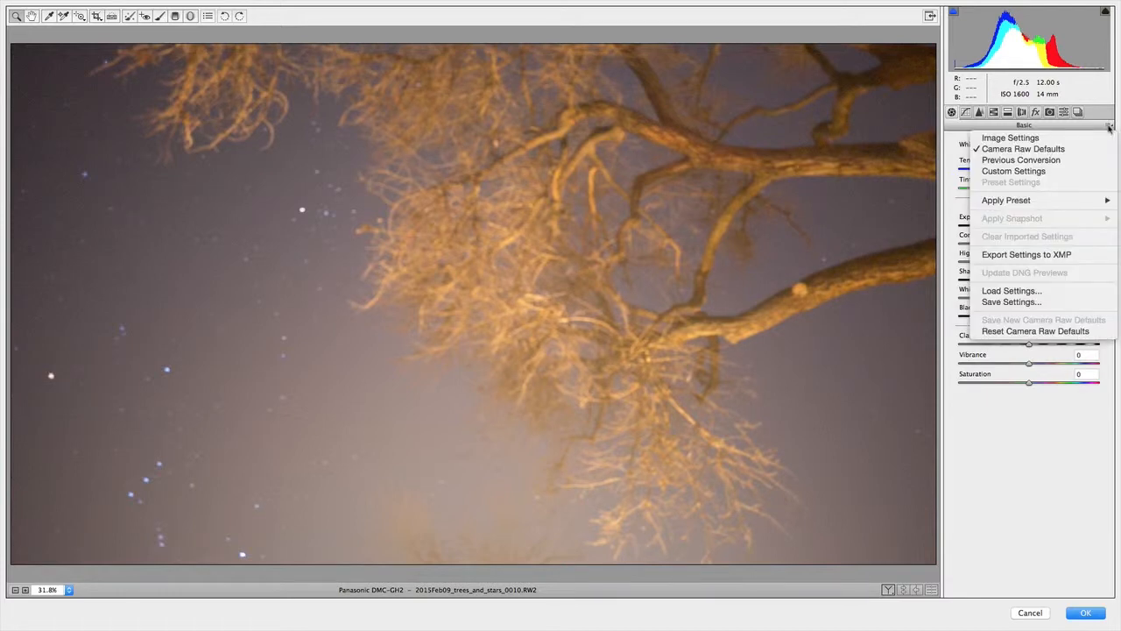
pyautogui.click(1029, 297)
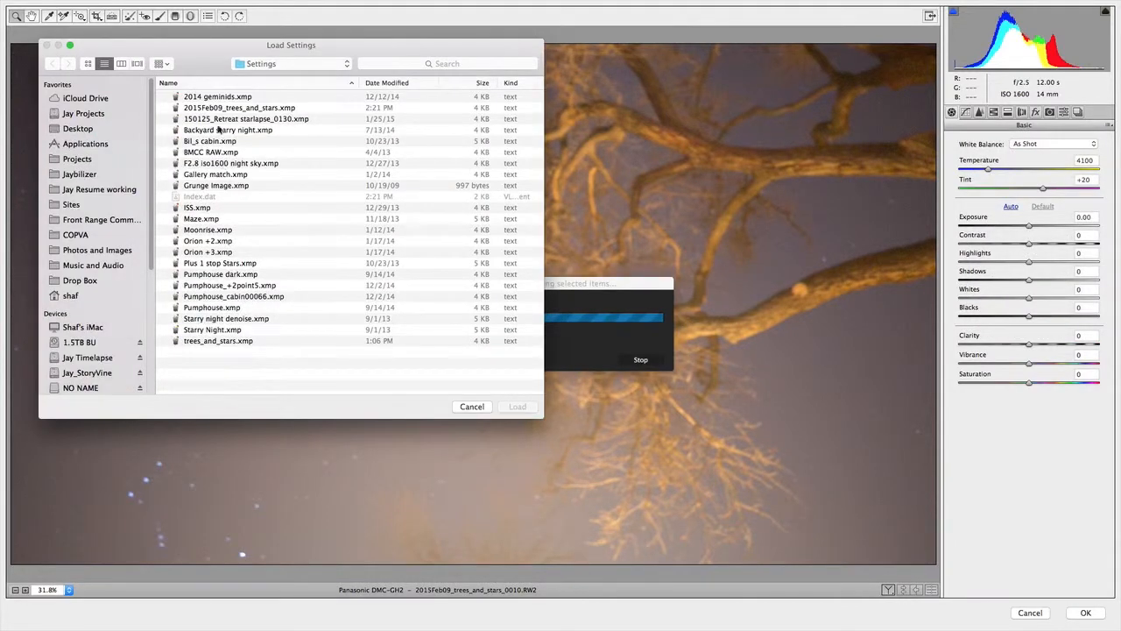
pyautogui.click(183, 110)
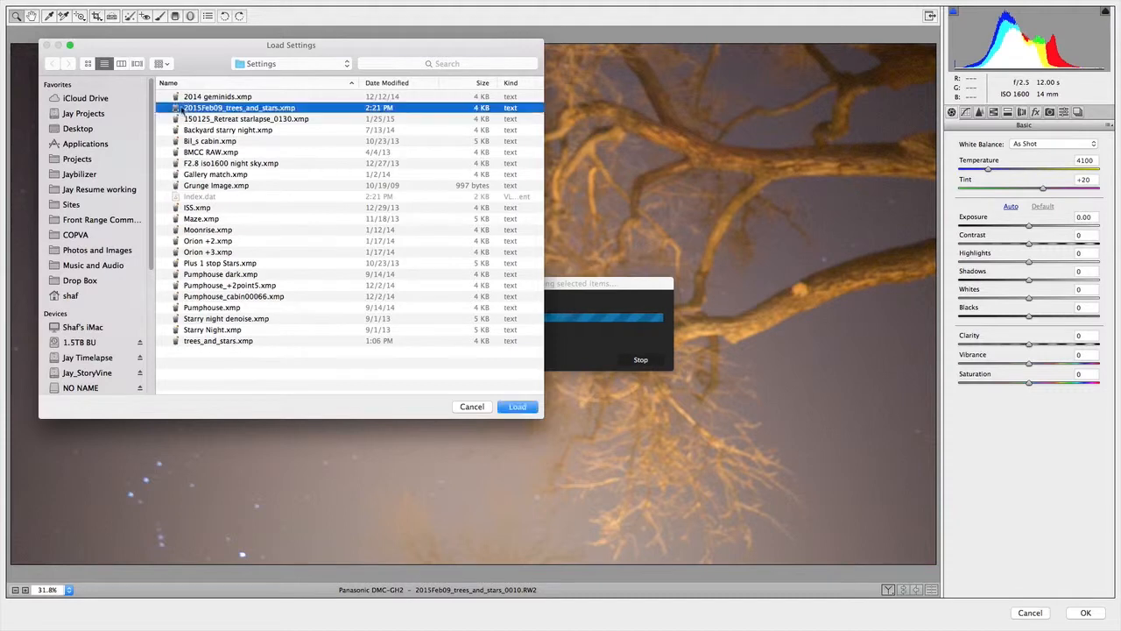
pyautogui.click(518, 408)
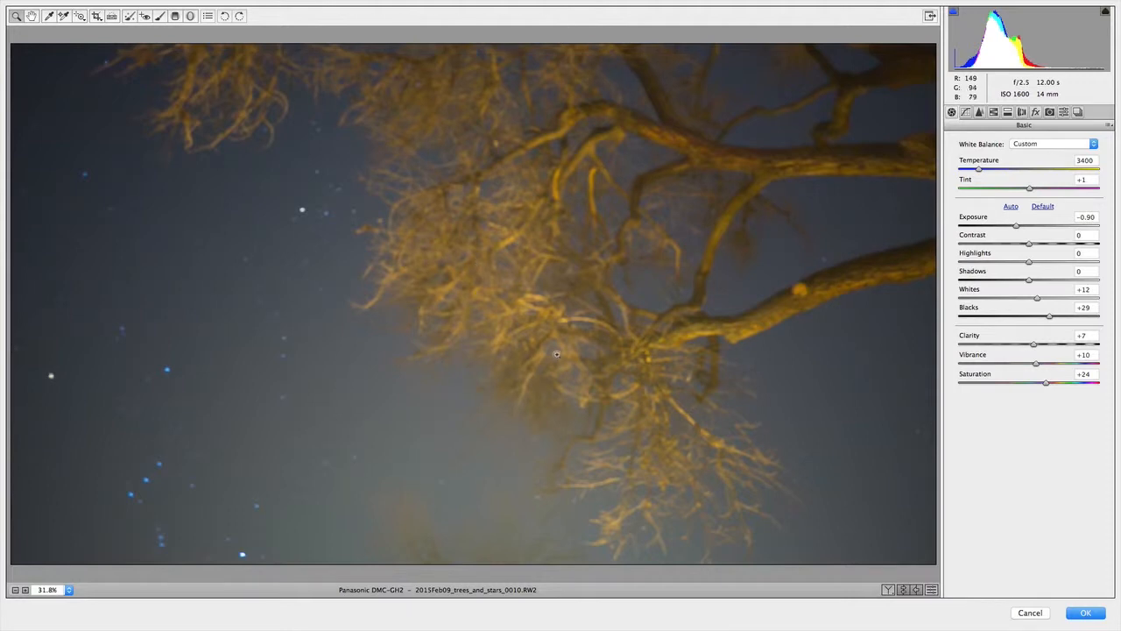
pyautogui.click(1086, 618)
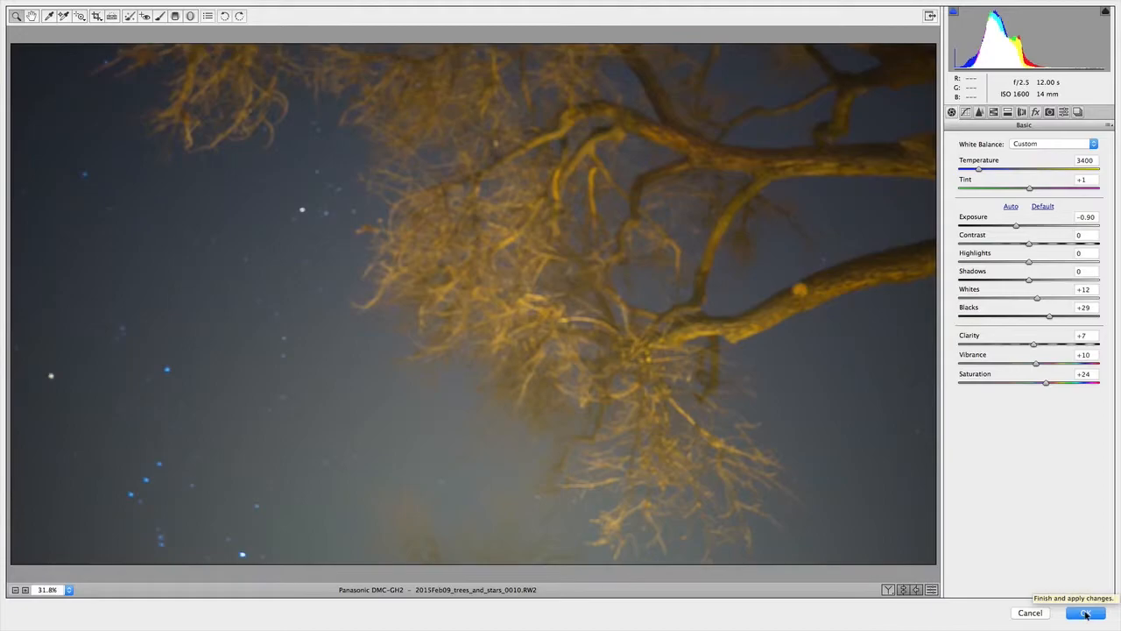
pyautogui.click(1086, 614)
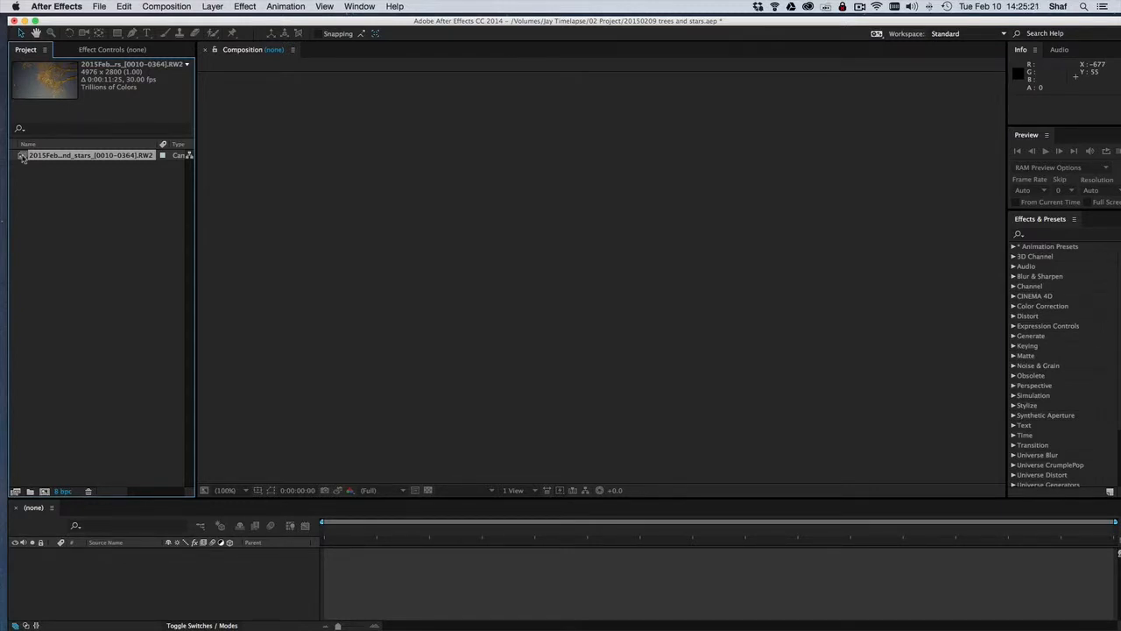
# Create a composition from the imported raw sequence and change its settings to the HDTV 1080 24 preset
pyautogui.moveTo(23, 158); pyautogui.dragTo(333, 559)
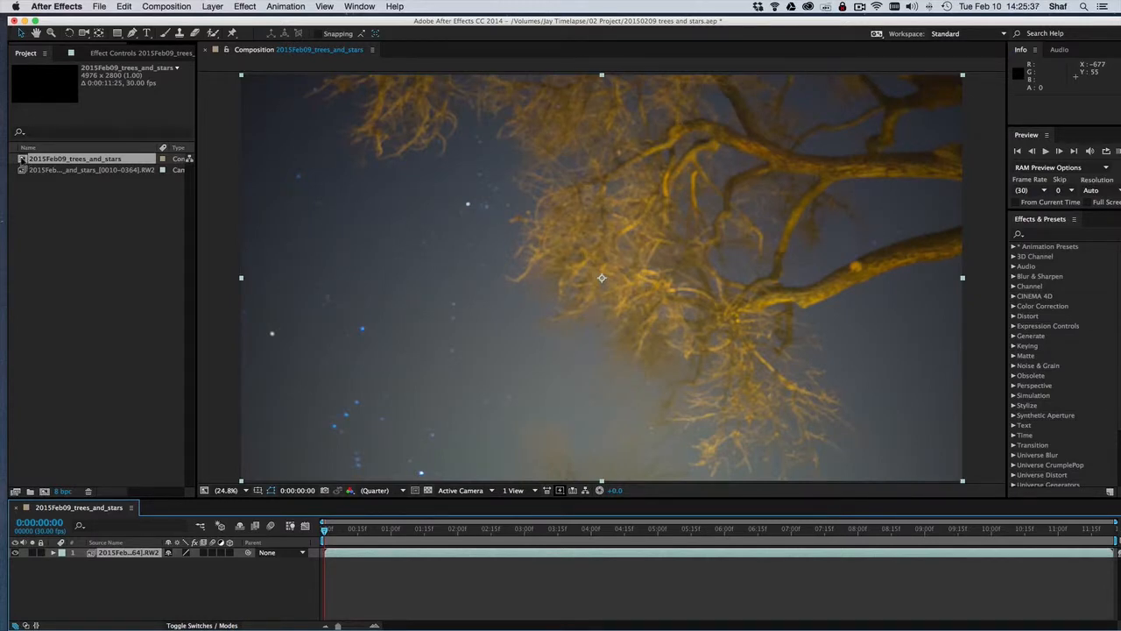
pyautogui.rightClick(22, 160)
pyautogui.click(53, 170)
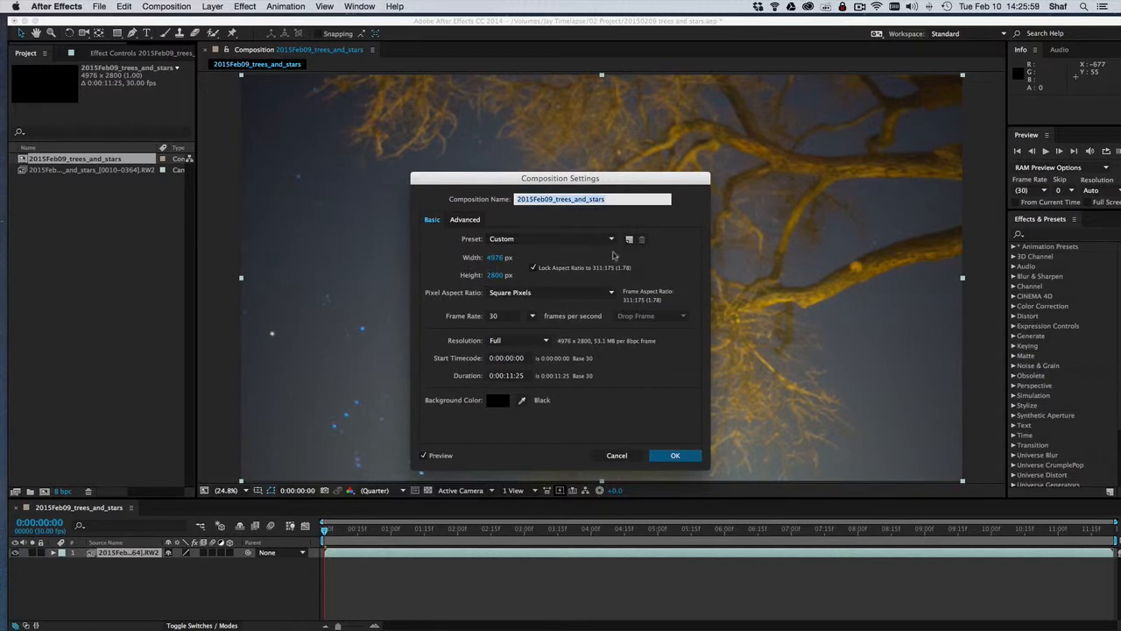
pyautogui.click(612, 240)
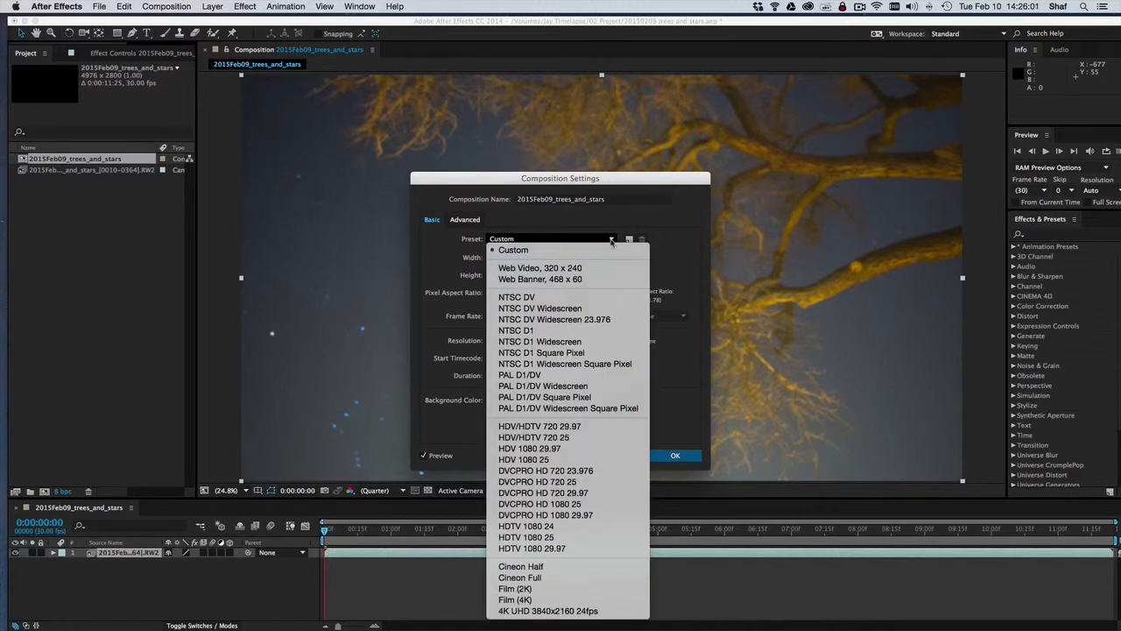
pyautogui.click(517, 529)
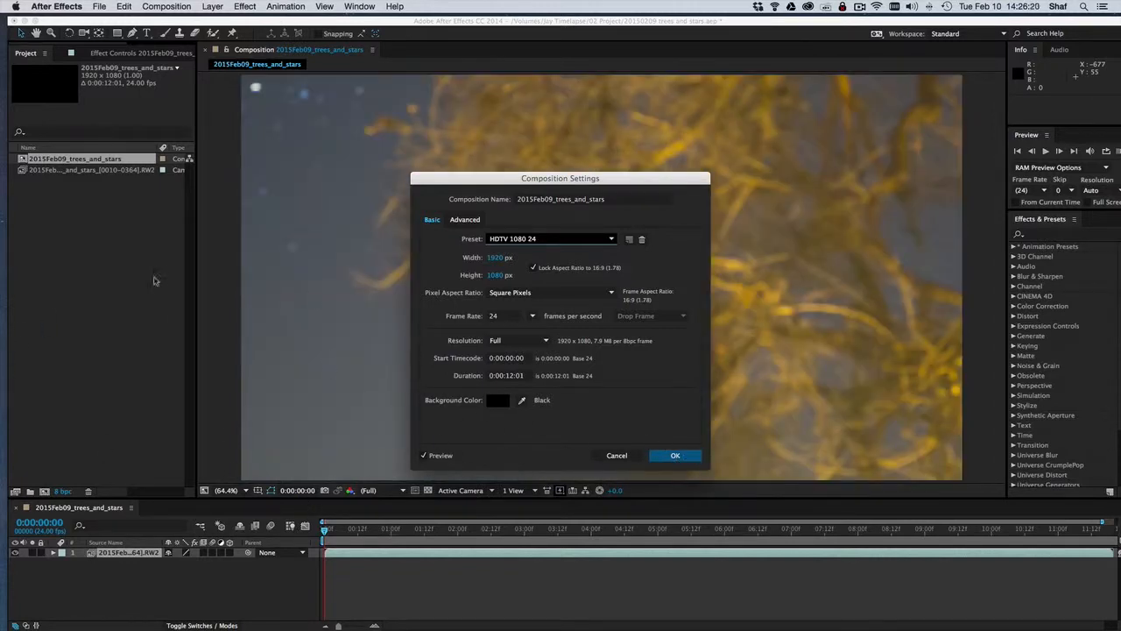
pyautogui.press('Return')
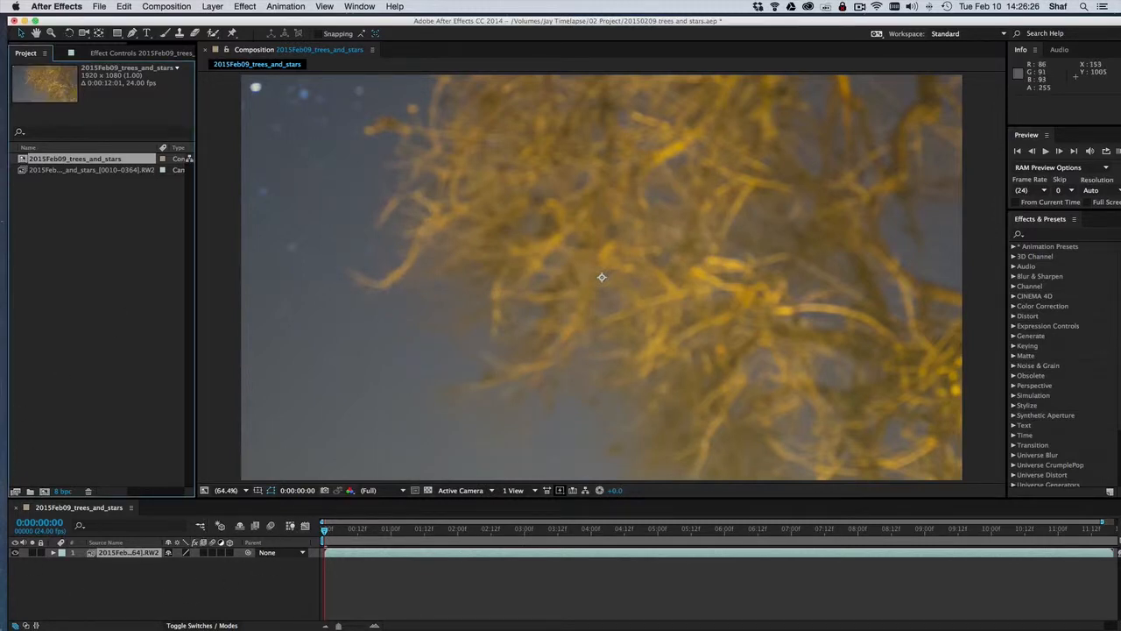
# Scale the sequence layer down proportionally to 40% and fit the composition in the viewer
pyautogui.click(366, 491)
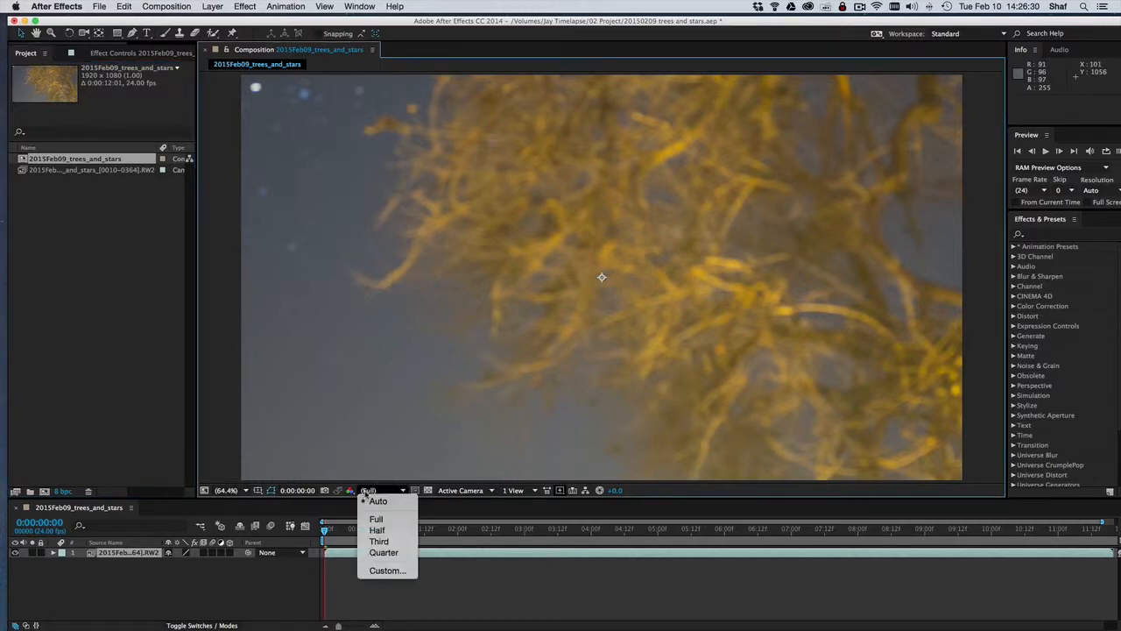
pyautogui.click(366, 494)
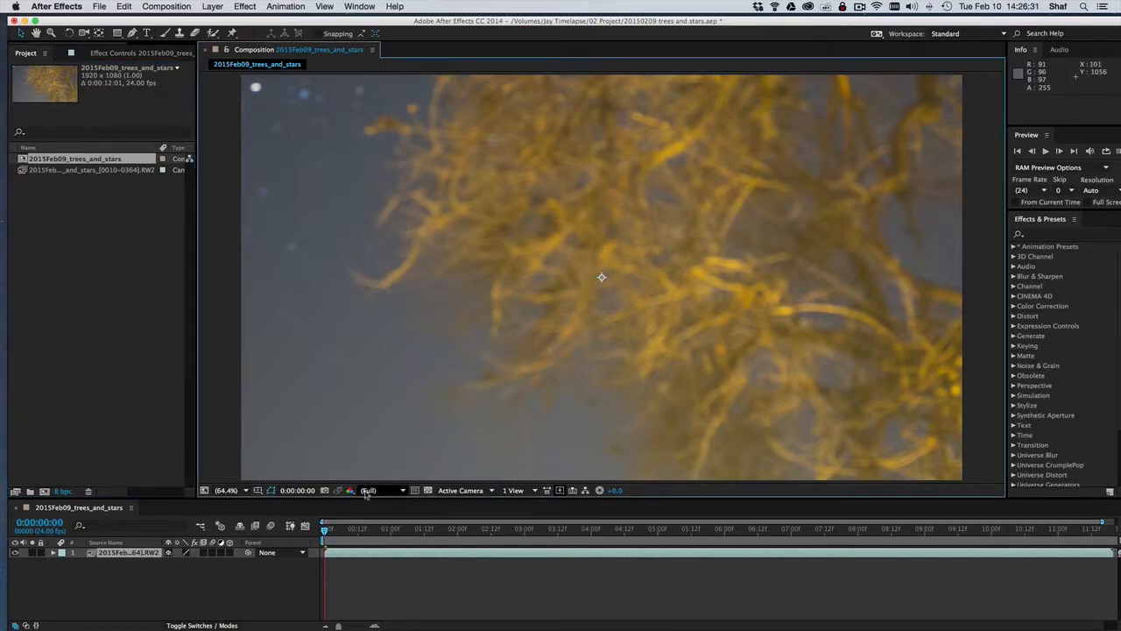
pyautogui.click(227, 491)
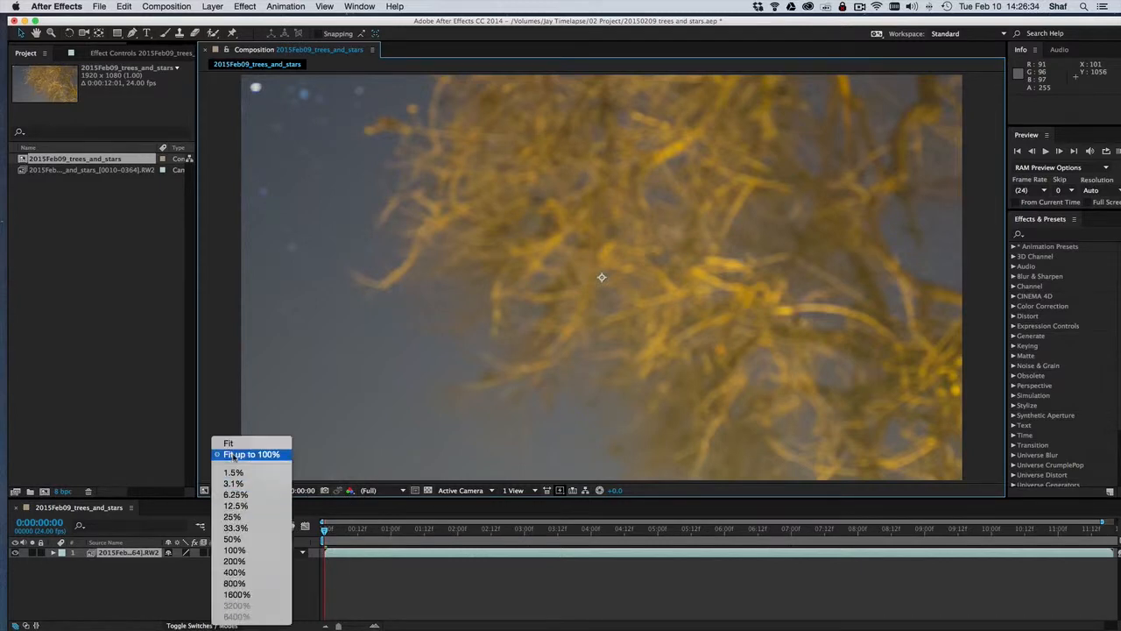
pyautogui.click(233, 453)
pyautogui.click(245, 494)
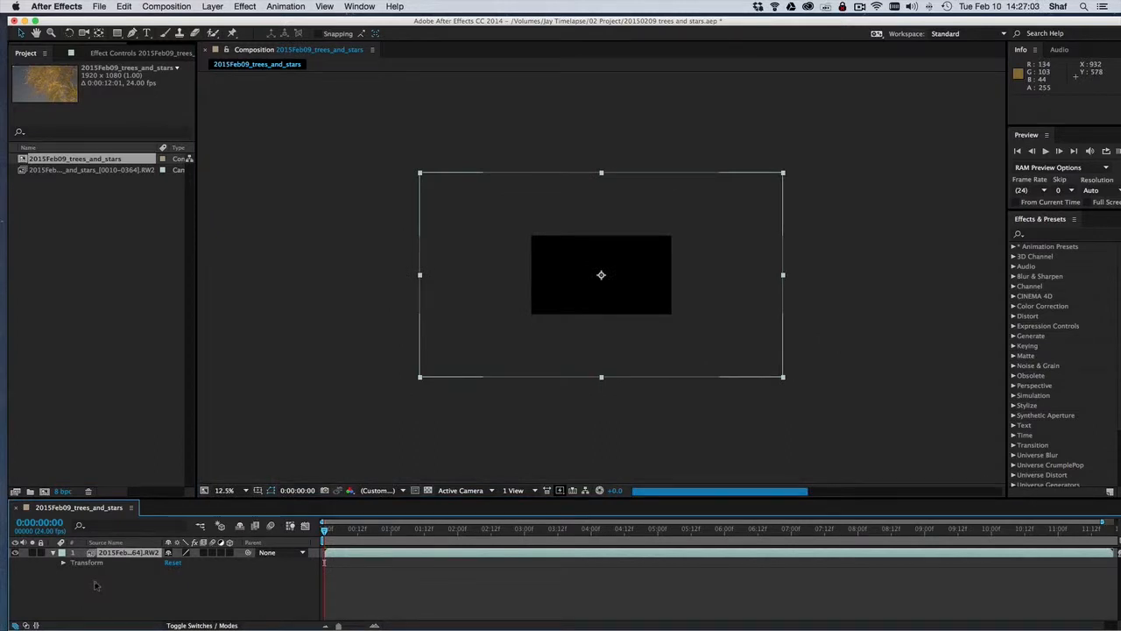
pyautogui.press(',')
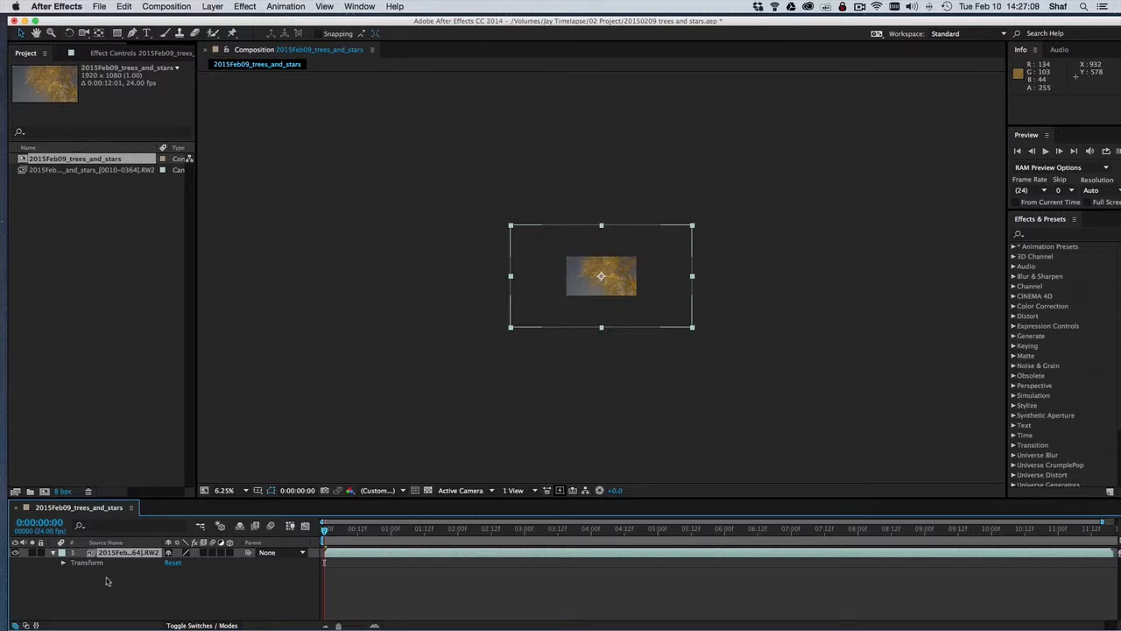
pyautogui.click(64, 565)
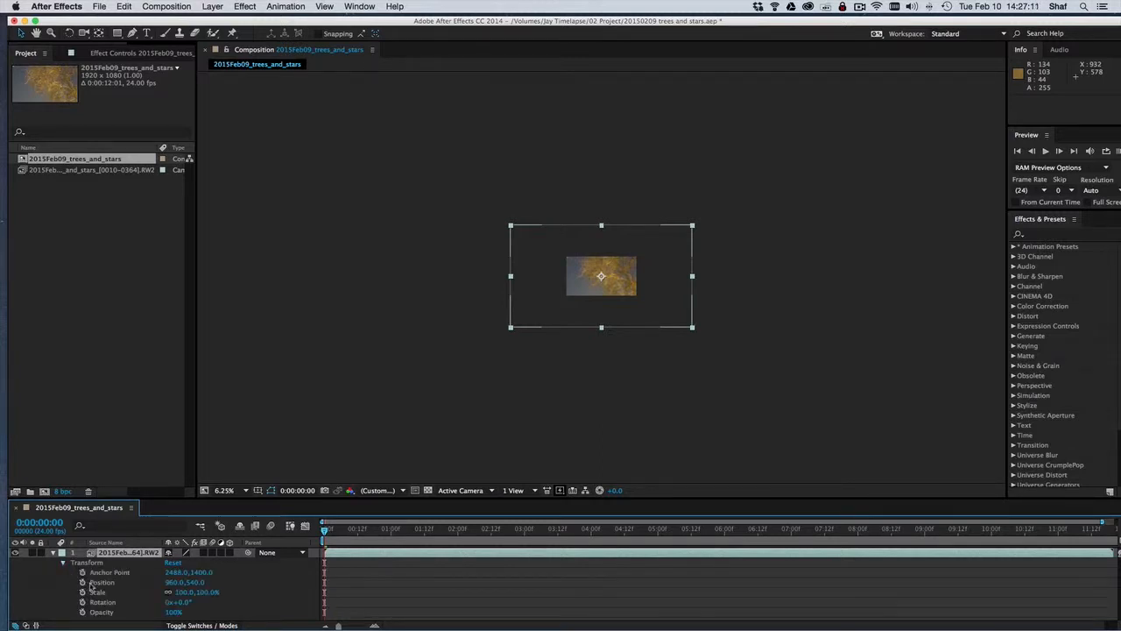
pyautogui.click(169, 593)
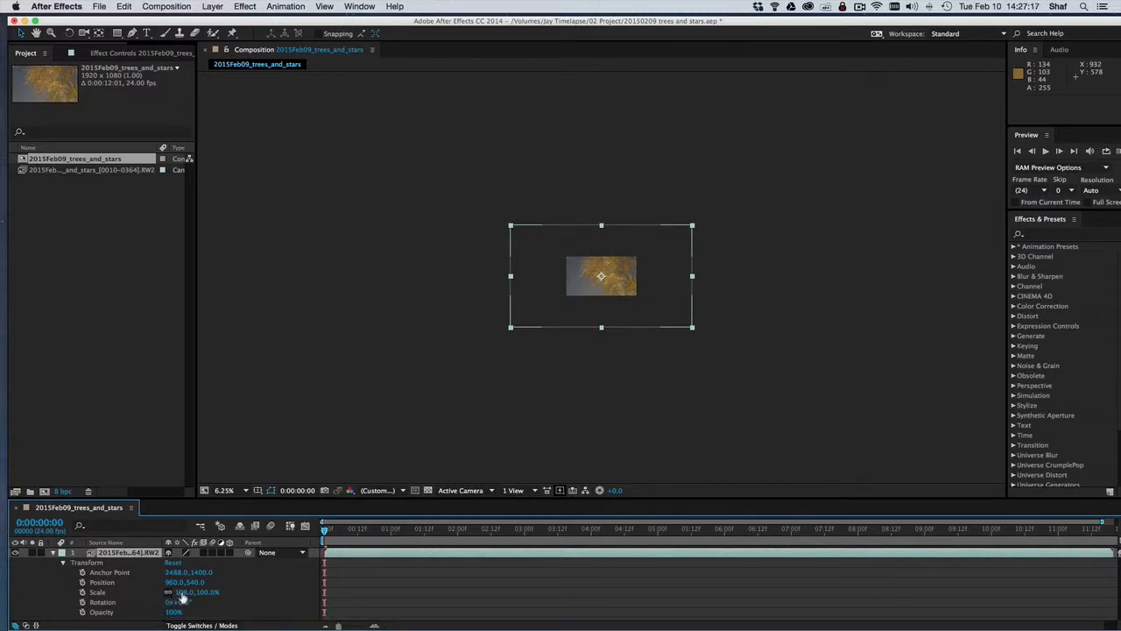
pyautogui.moveTo(181, 597); pyautogui.dragTo(149, 595)
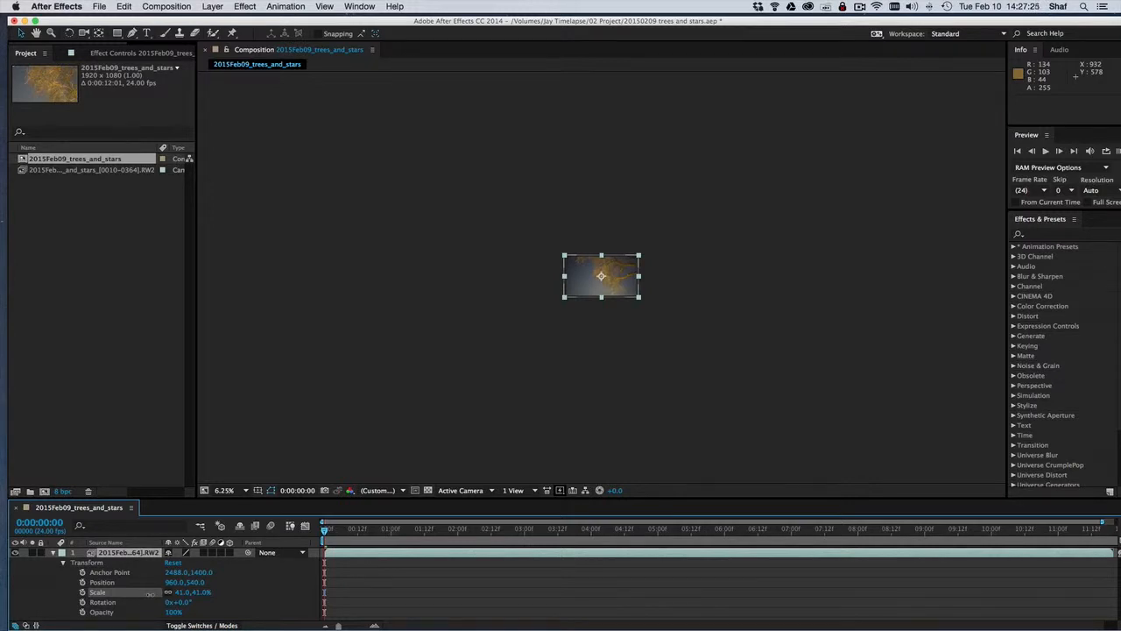
pyautogui.moveTo(150, 595); pyautogui.dragTo(149, 595)
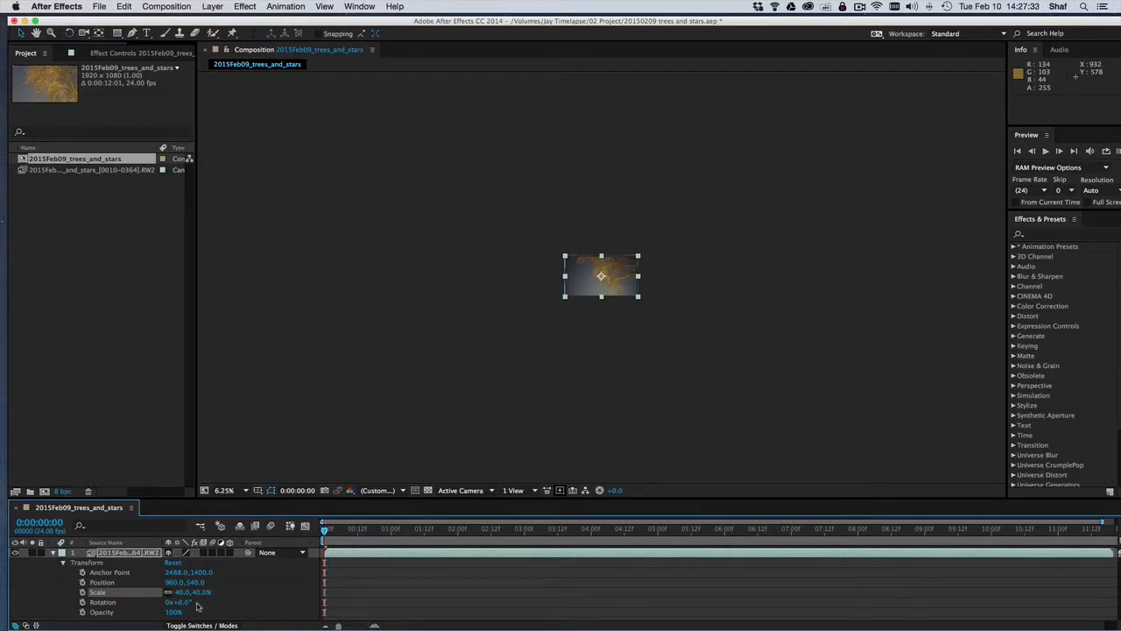
pyautogui.click(226, 491)
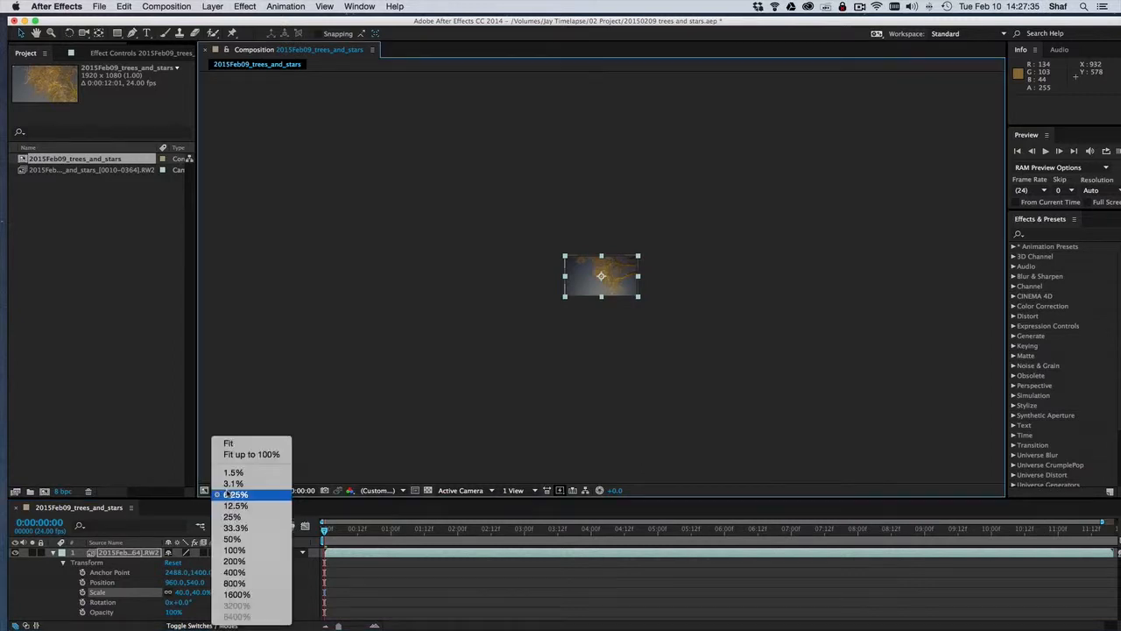
pyautogui.click(226, 444)
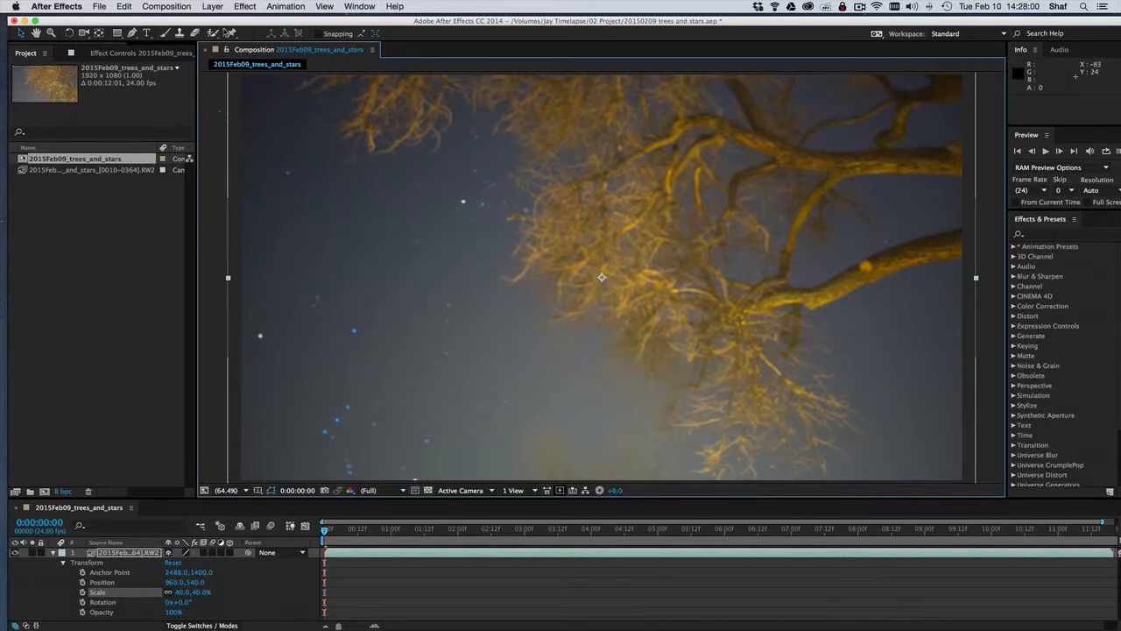
# Add the composition to the Adobe Media Encoder queue and switch to Adobe Media Encoder CC 2014
pyautogui.click(166, 7)
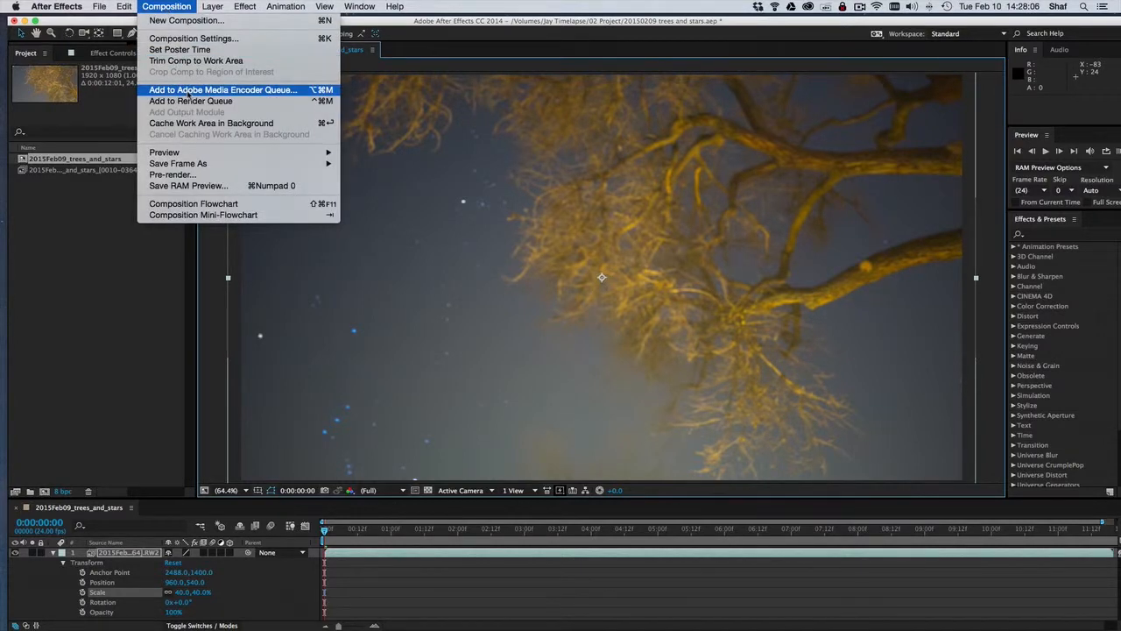
pyautogui.click(189, 91)
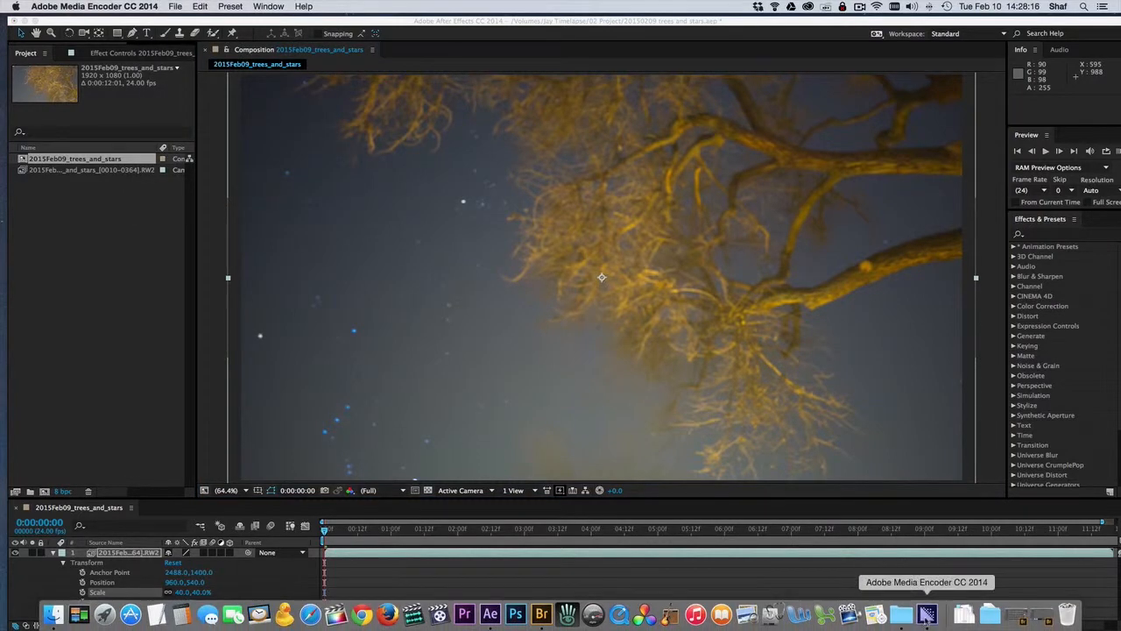
pyautogui.click(927, 616)
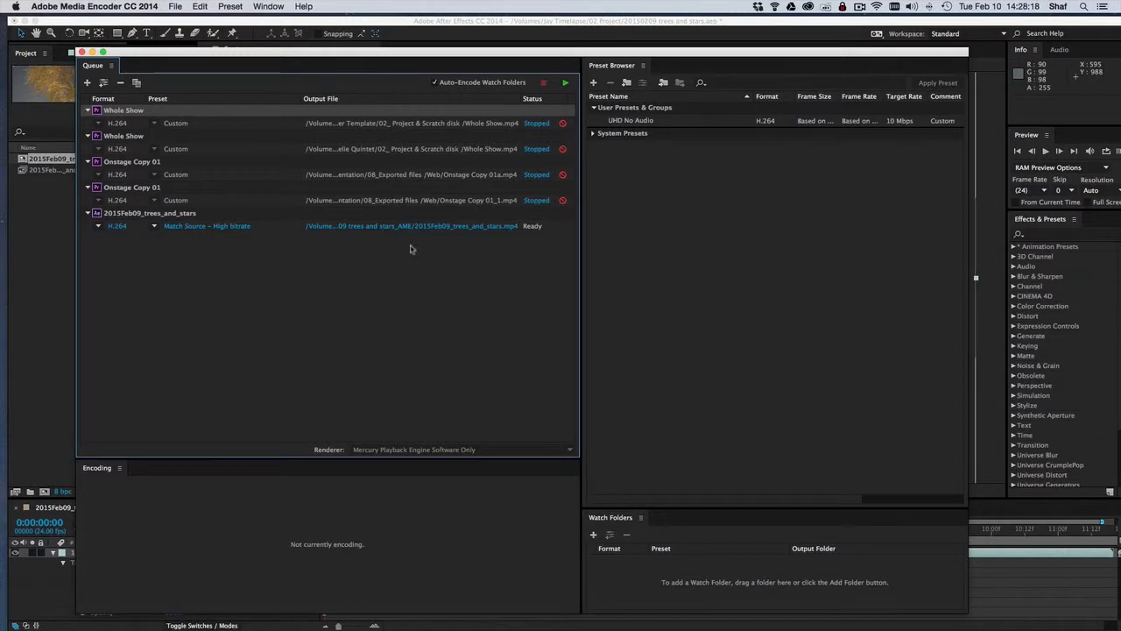
# Set the 2015Feb09_trees_and_stars queue item's encoding preset to Vimeo 720p HD
pyautogui.click(154, 228)
pyautogui.scroll(-15, 175, 386)
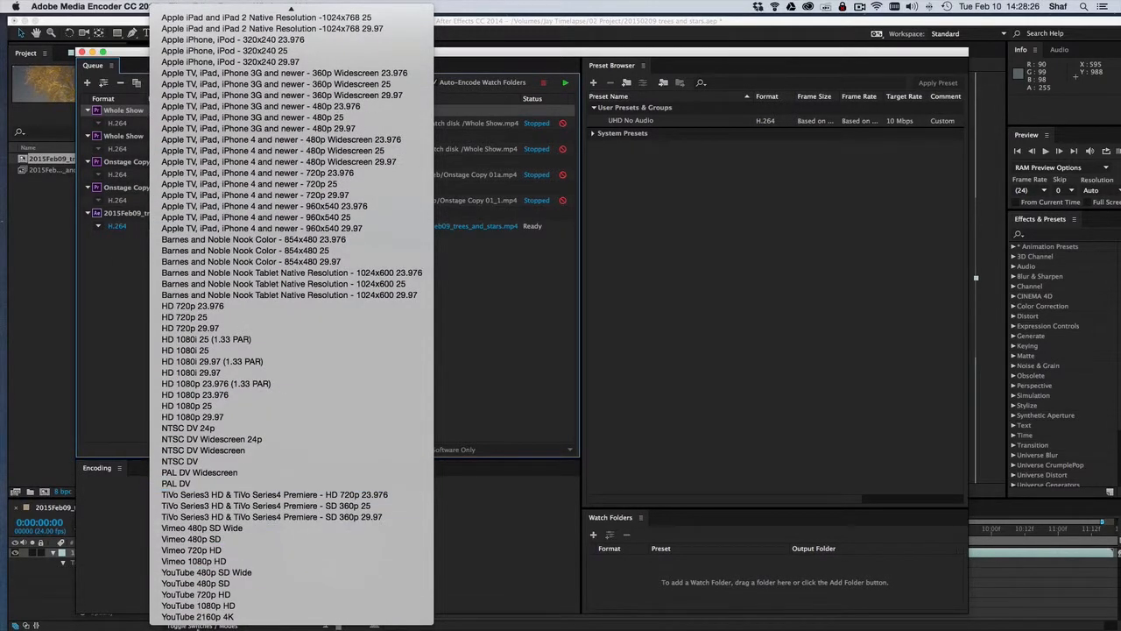
pyautogui.click(177, 551)
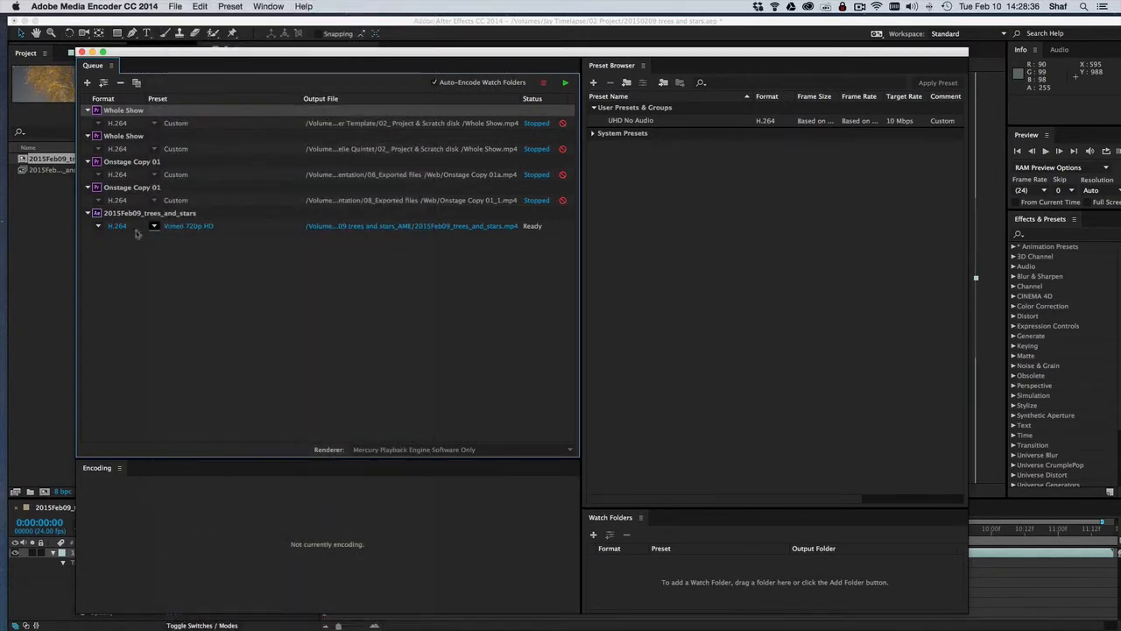
pyautogui.moveTo(172, 227)
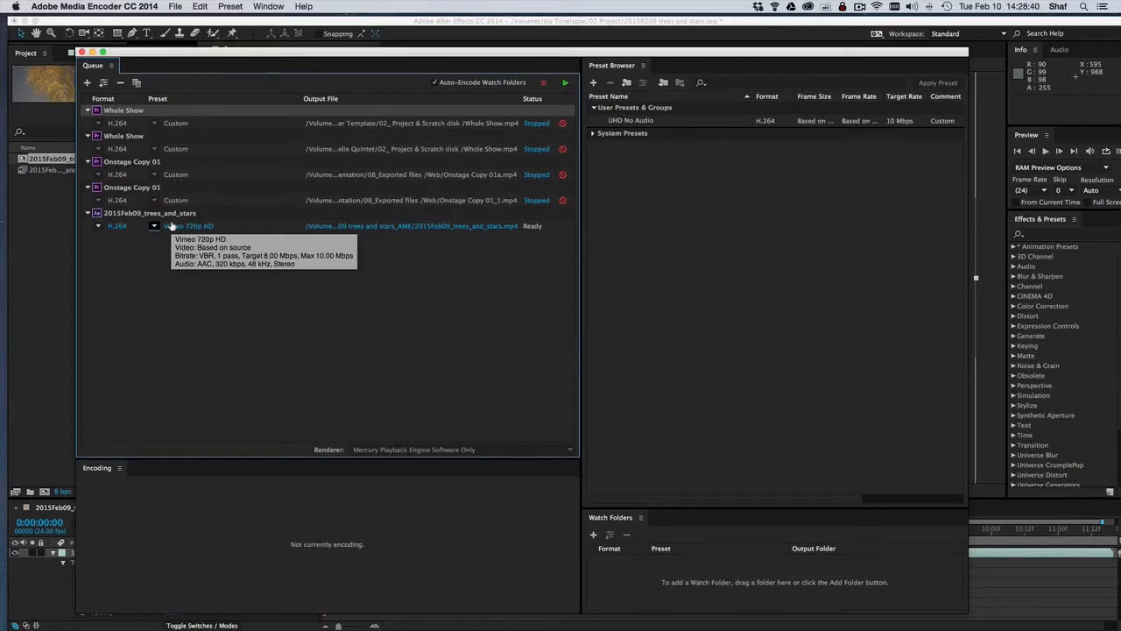
# Open the output file location of the 2015Feb09_trees_and_stars item and browse to the 2015Feb09 folder inside TimeLapse
pyautogui.click(423, 227)
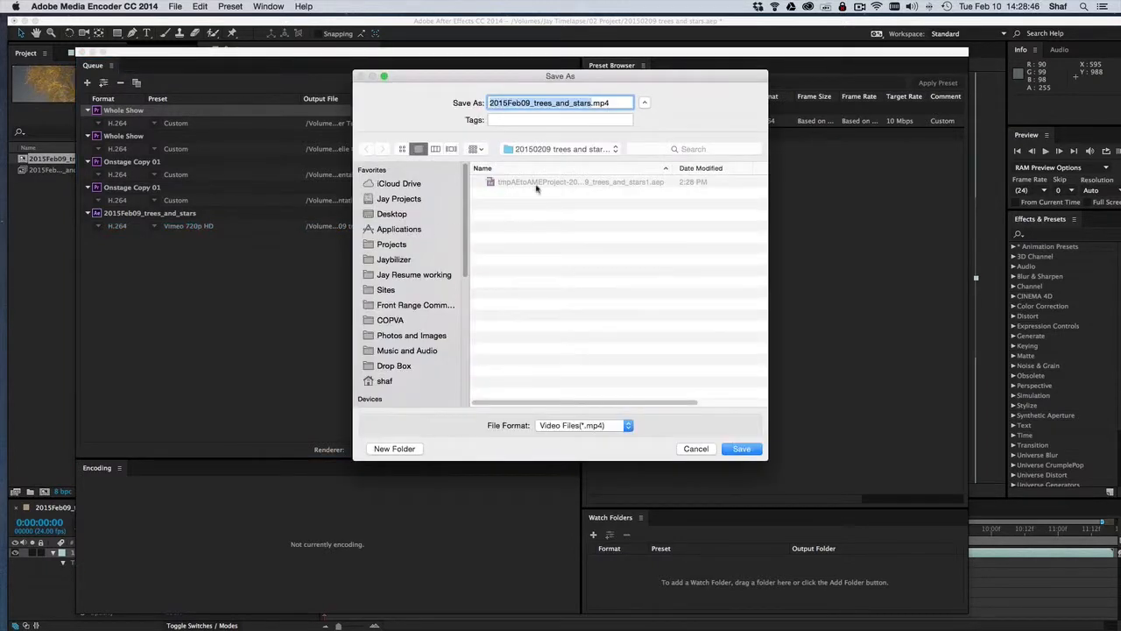
pyautogui.click(553, 149)
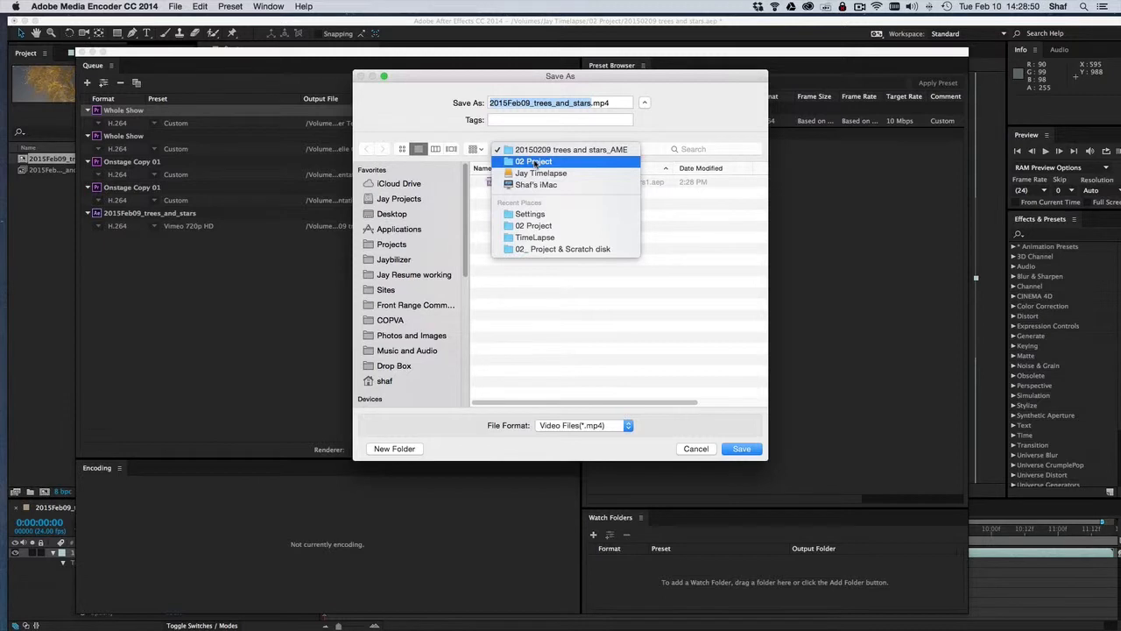
pyautogui.click(531, 175)
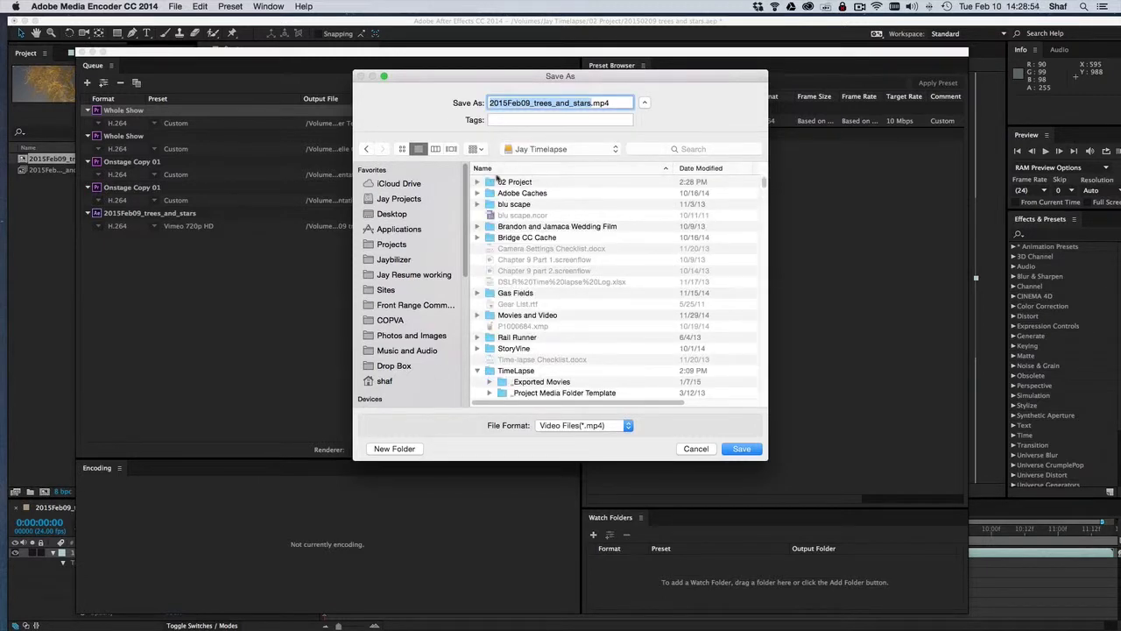
pyautogui.scroll(-5, 517, 249)
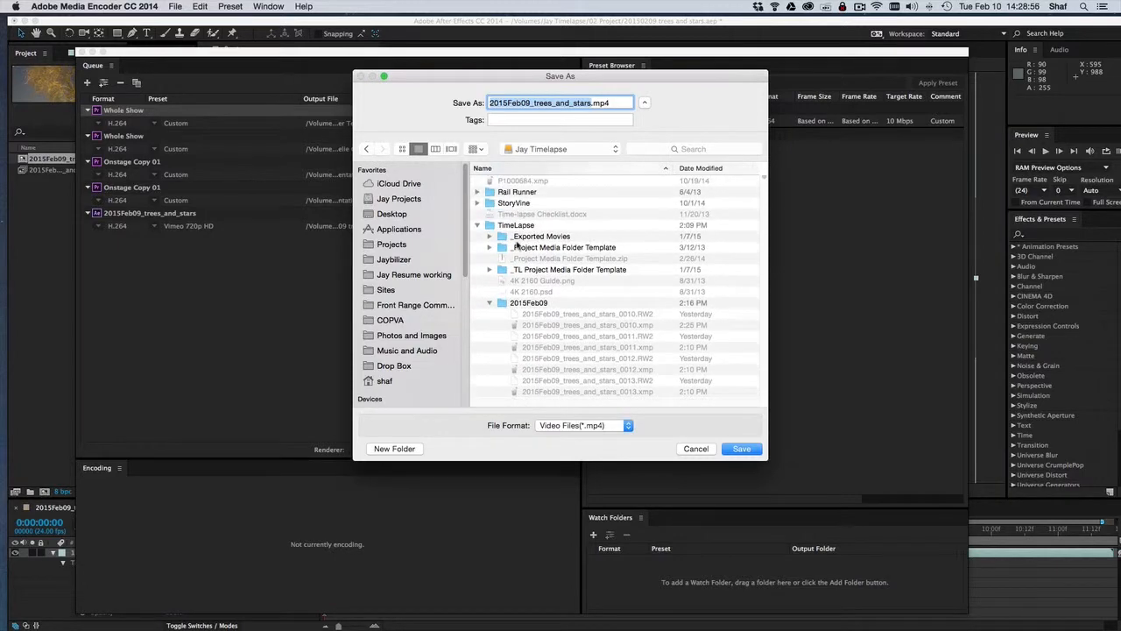
pyautogui.doubleClick(502, 306)
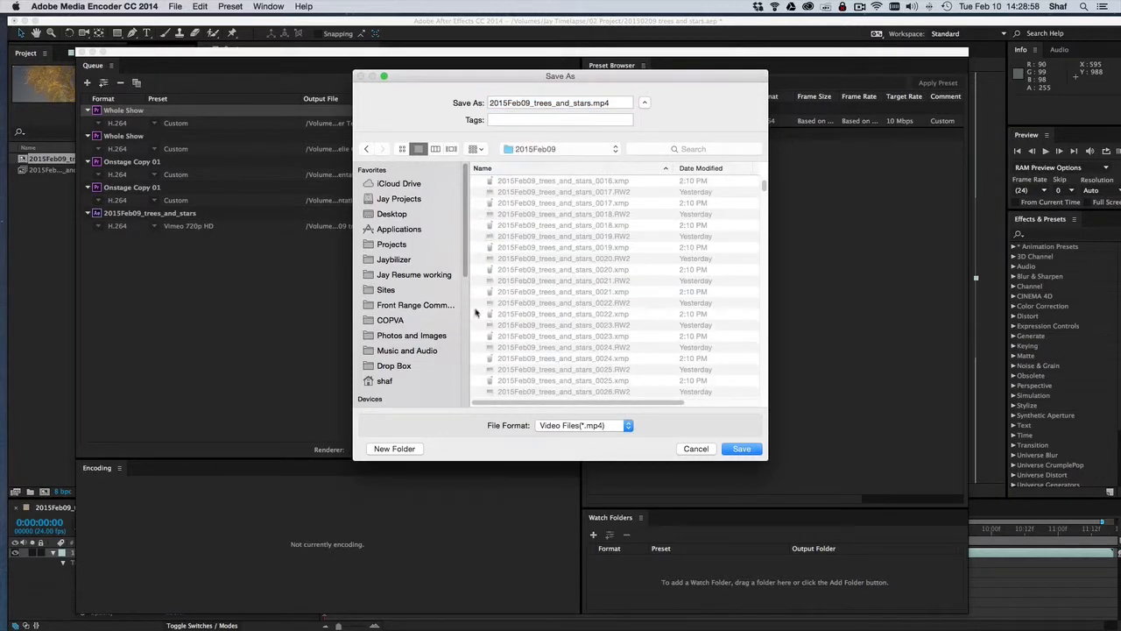
# Create a new folder named renders in 2015Feb09 and a 720p subfolder inside it
pyautogui.click(394, 449)
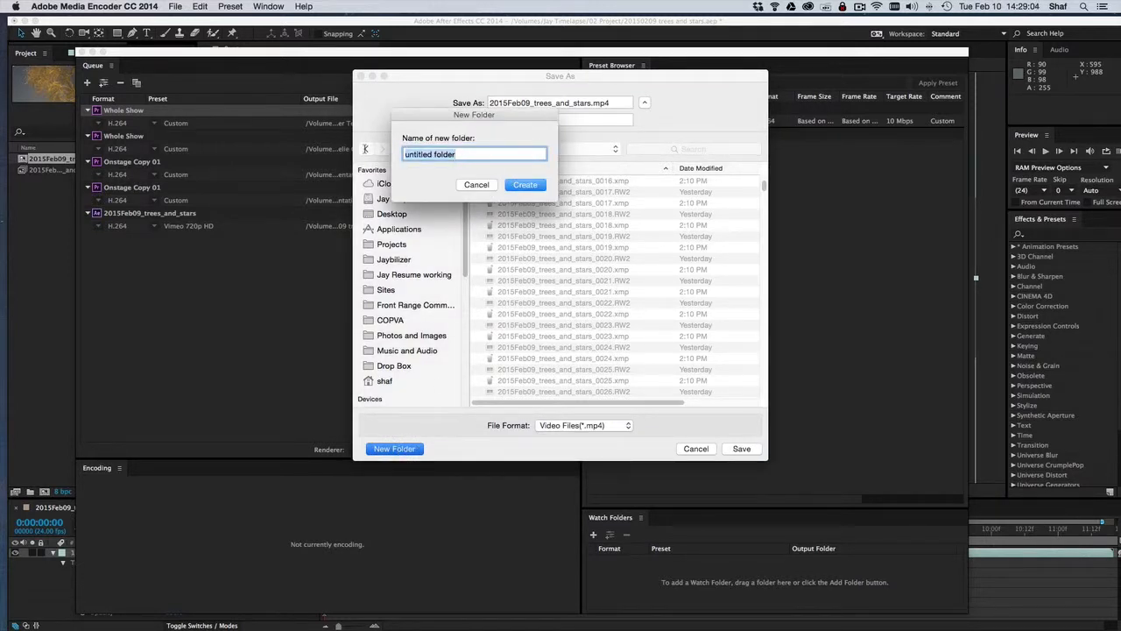
pyautogui.write('renders')
pyautogui.click(526, 186)
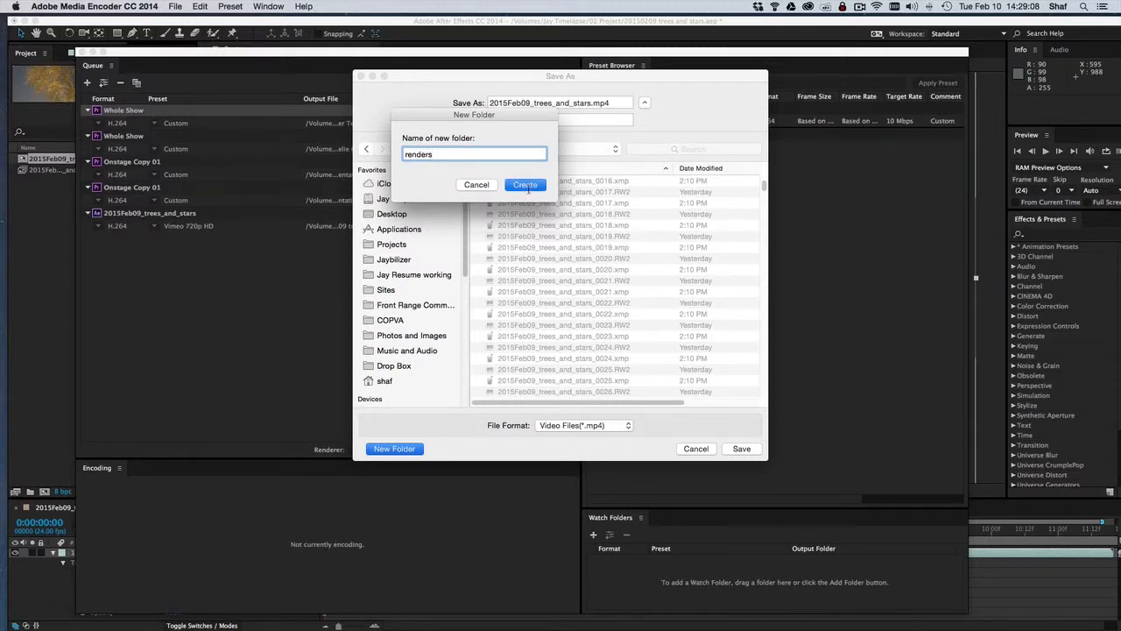
pyautogui.click(394, 449)
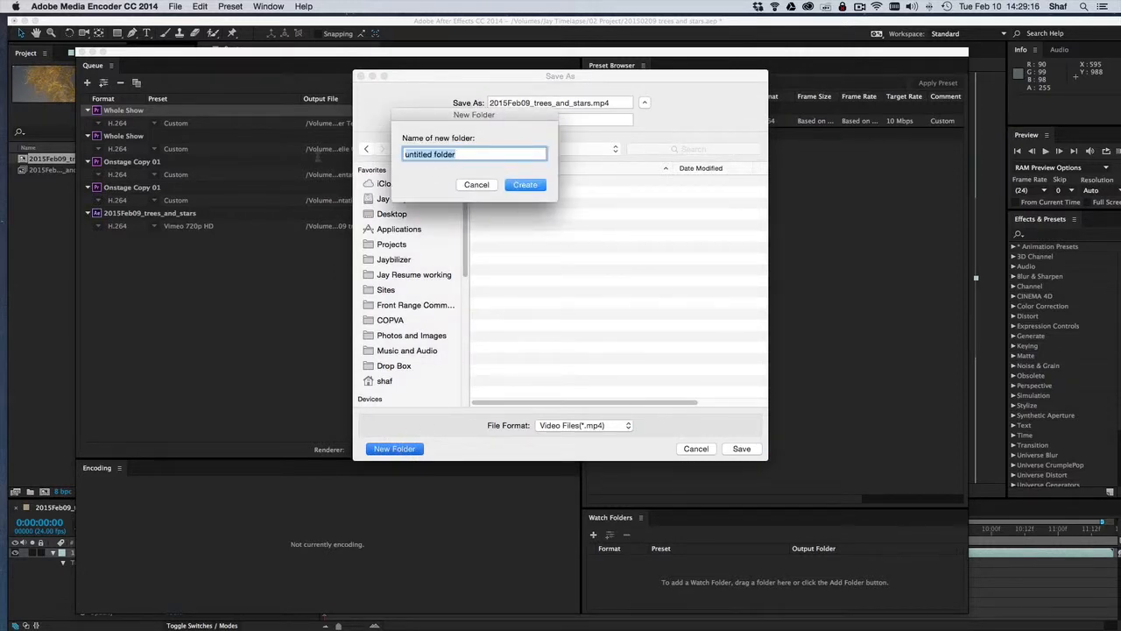
pyautogui.write('720p')
pyautogui.click(526, 185)
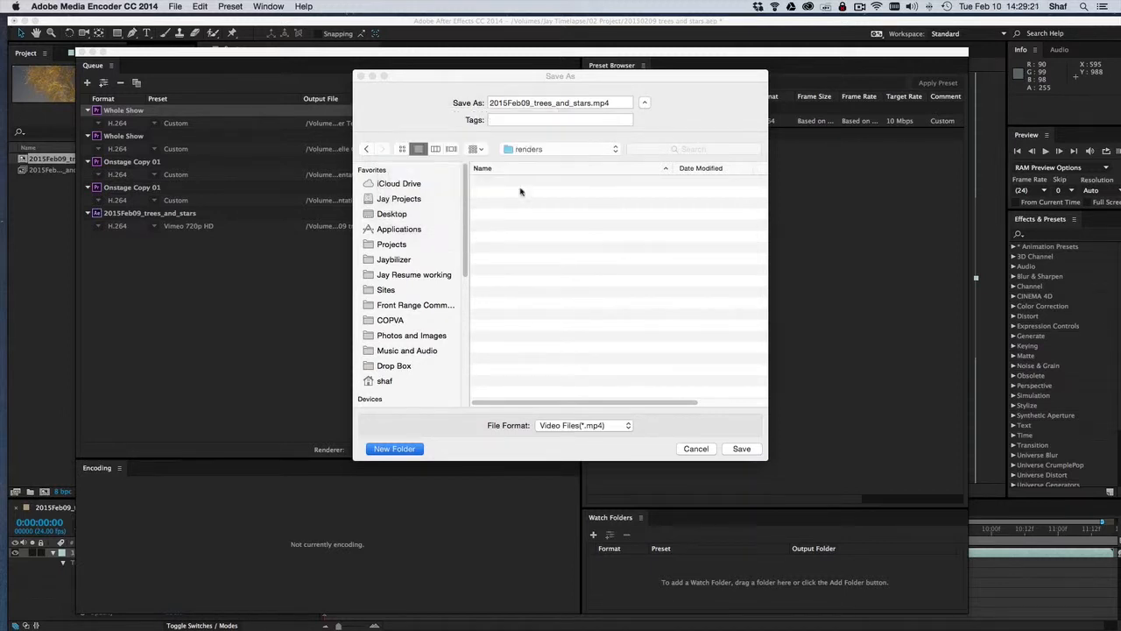
# Save the output file as 2015Feb09_trees_and_stars720p.mp4 in the 720p folder and start encoding the queue
pyautogui.click(536, 106)
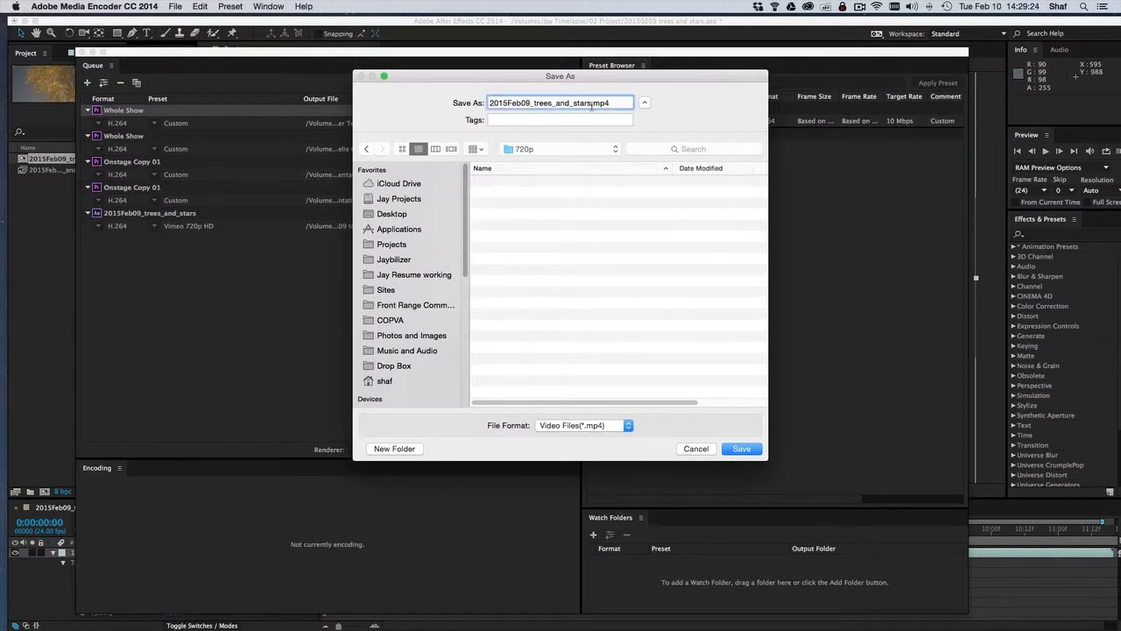
pyautogui.click(591, 103)
pyautogui.write('720p')
pyautogui.click(741, 450)
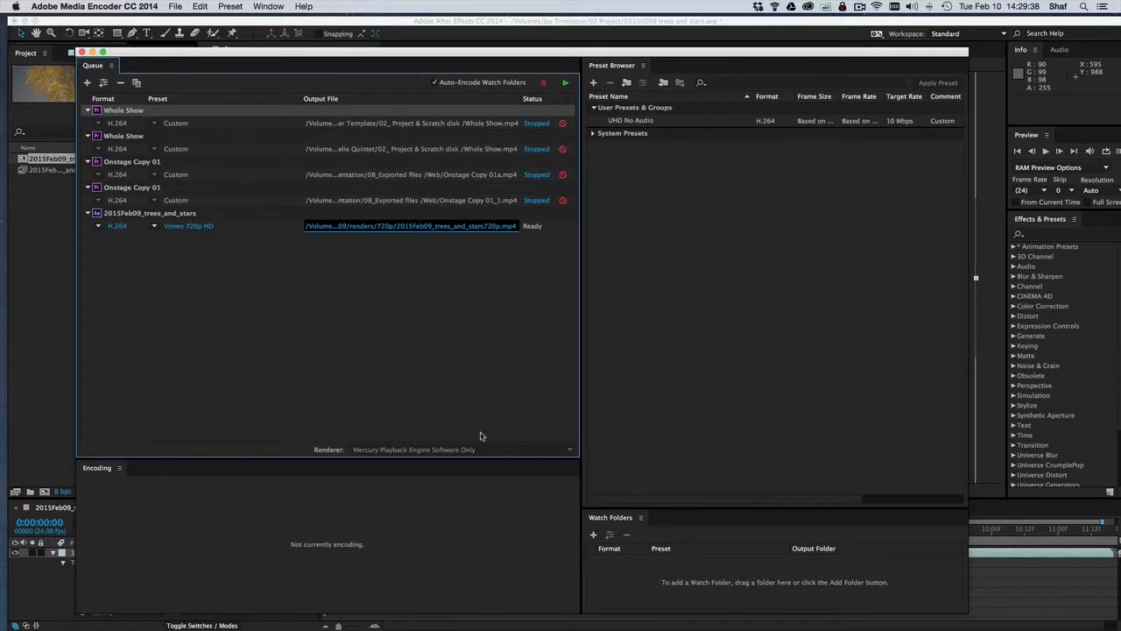
pyautogui.click(565, 83)
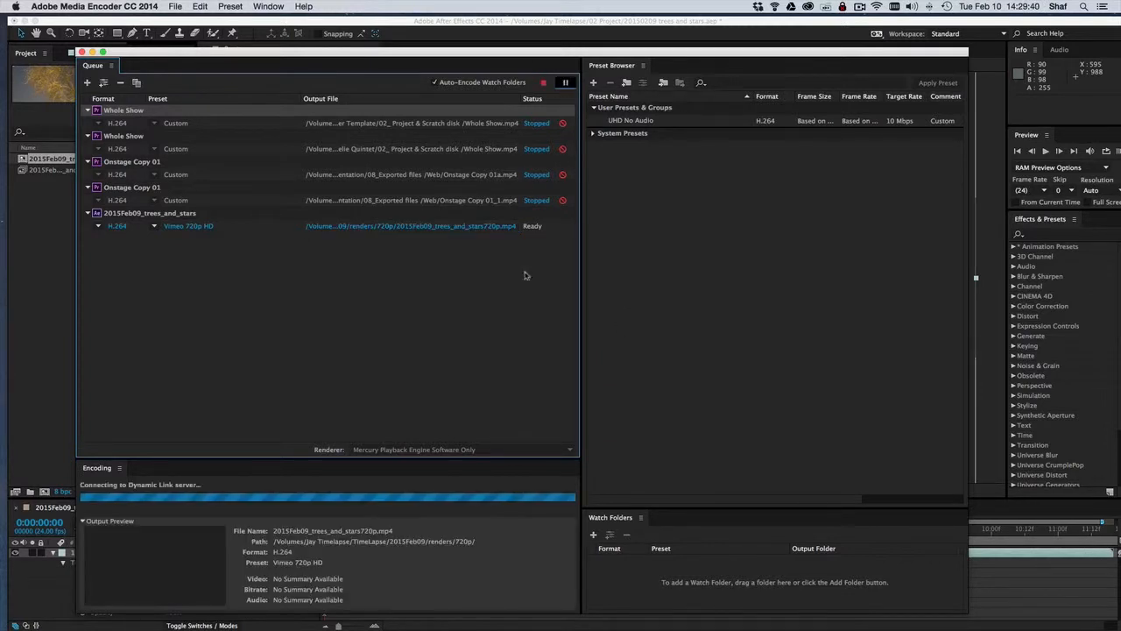